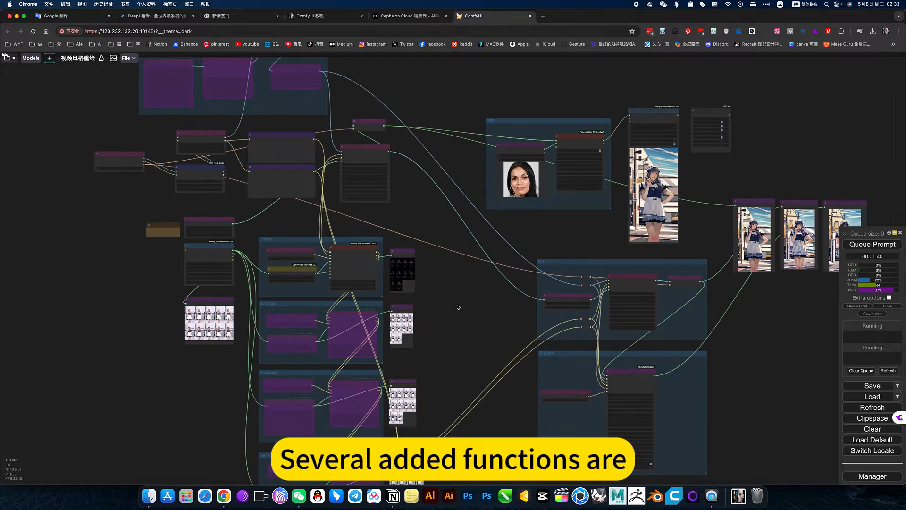
# - Examine the Lineart, Softedge and Openpose ControlNet groups, including the Lineart settings and their preview images
pyautogui.scroll(6, 436, 314)
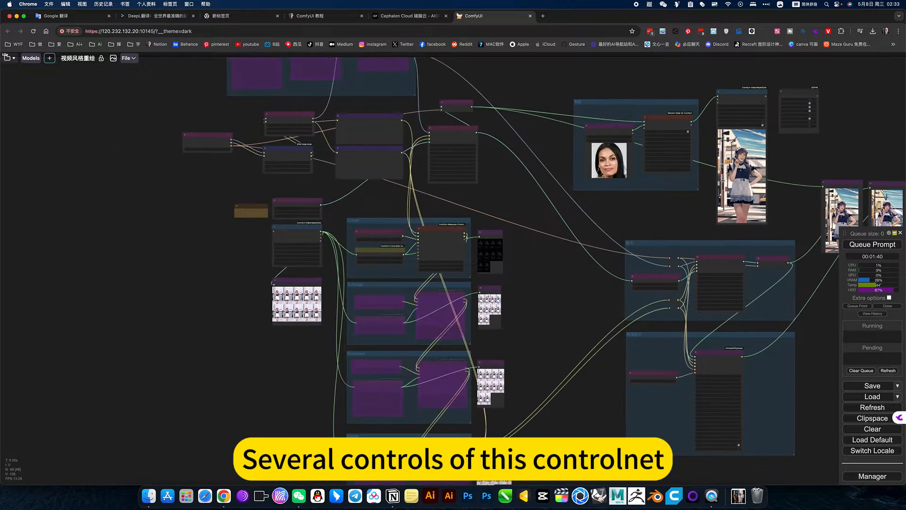
pyautogui.scroll(2, 443, 303)
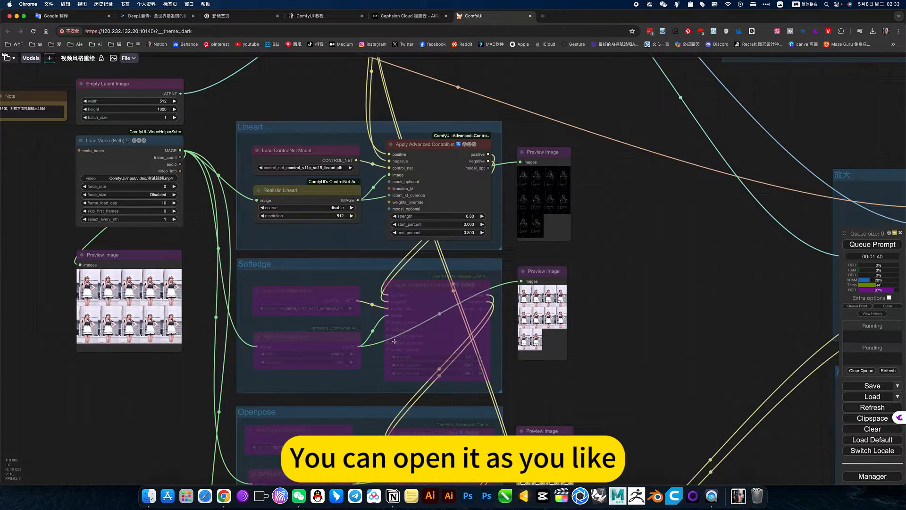
pyautogui.scroll(-4, 435, 377)
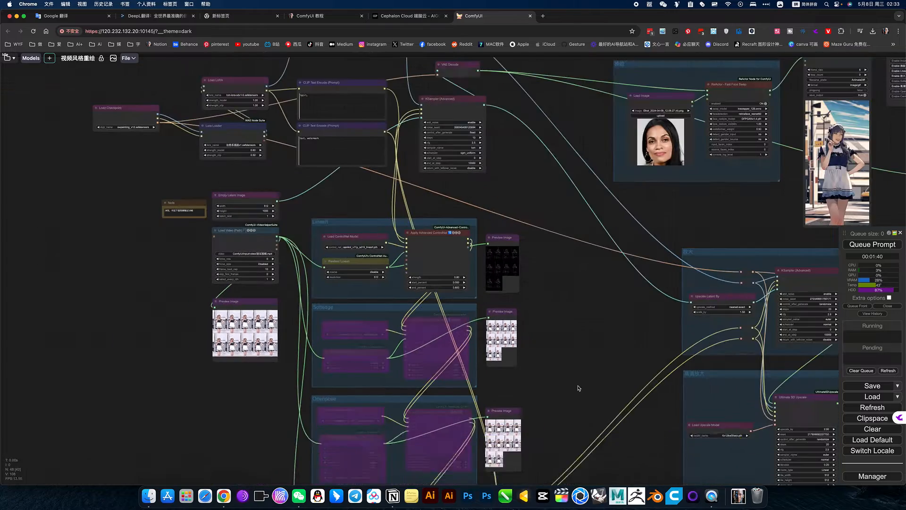
pyautogui.moveTo(571, 358); pyautogui.dragTo(560, 336)
pyautogui.scroll(5, 495, 208)
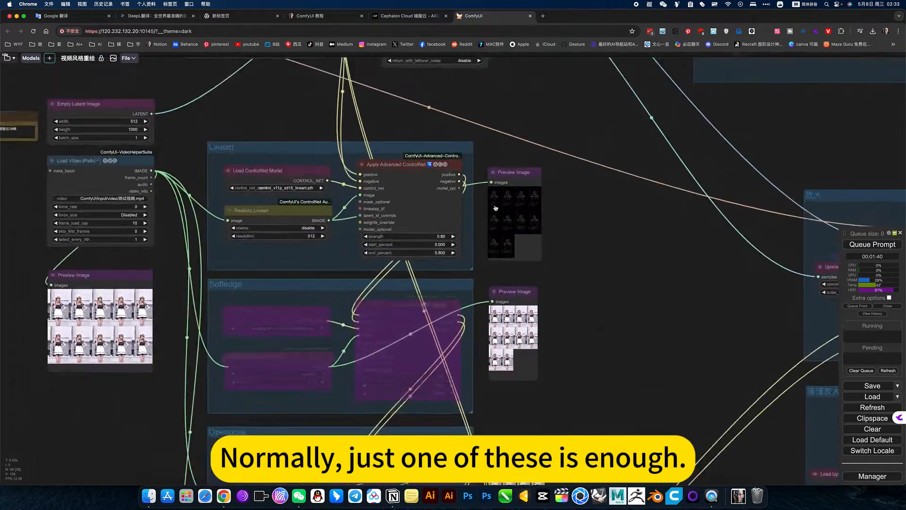
pyautogui.scroll(5, 495, 208)
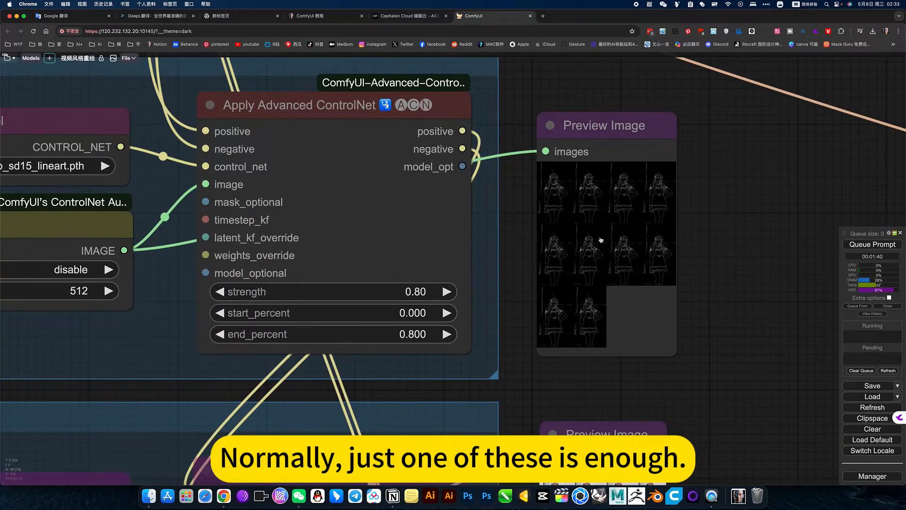
pyautogui.scroll(-6, 662, 318)
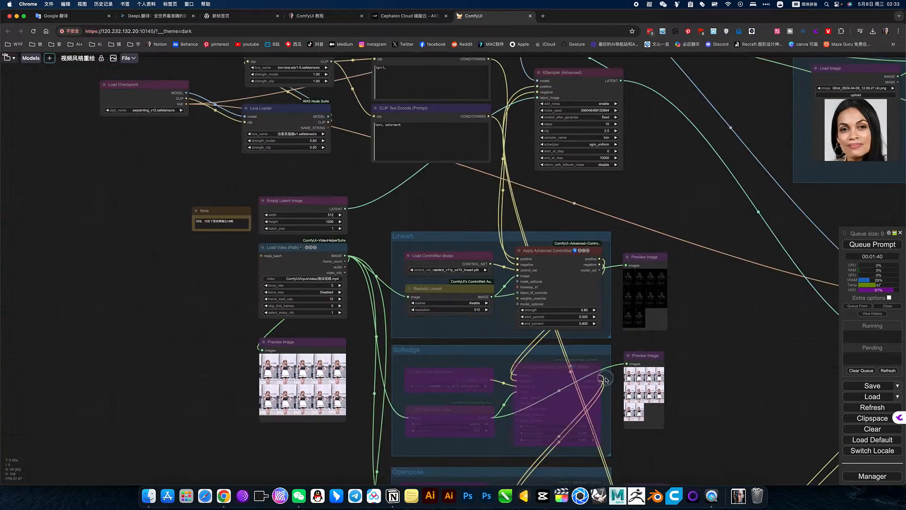
pyautogui.hscroll(3, 606, 379)
pyautogui.scroll(-4, 606, 379)
pyautogui.hscroll(2, 606, 379)
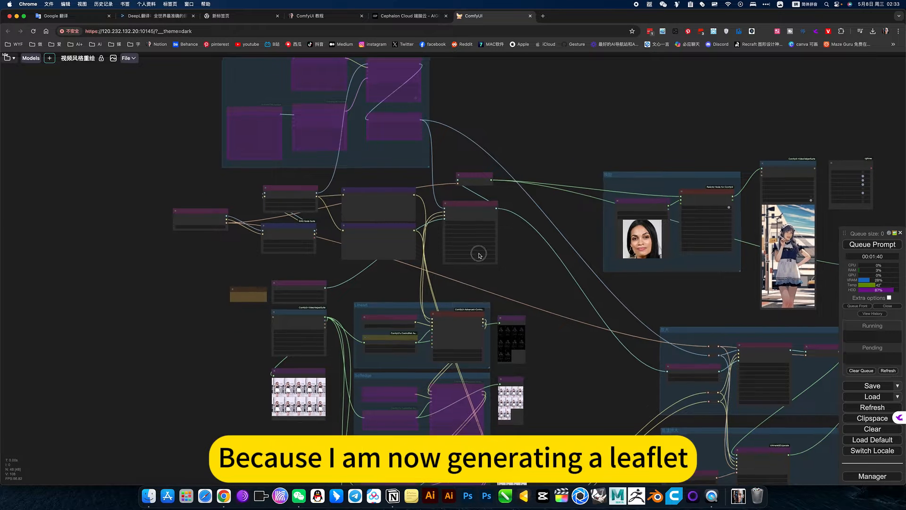
# - Examine the 放大 and 高清放大 upscaling groups and the 换脸 face-swap group with its source portrait
pyautogui.scroll(-3, 480, 253)
pyautogui.hscroll(4, 479, 253)
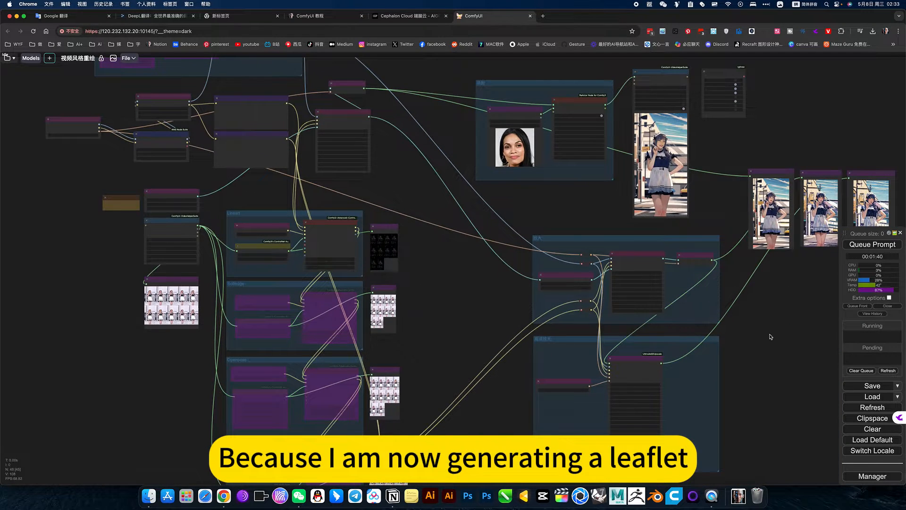
pyautogui.hscroll(3, 698, 343)
pyautogui.scroll(-1, 698, 344)
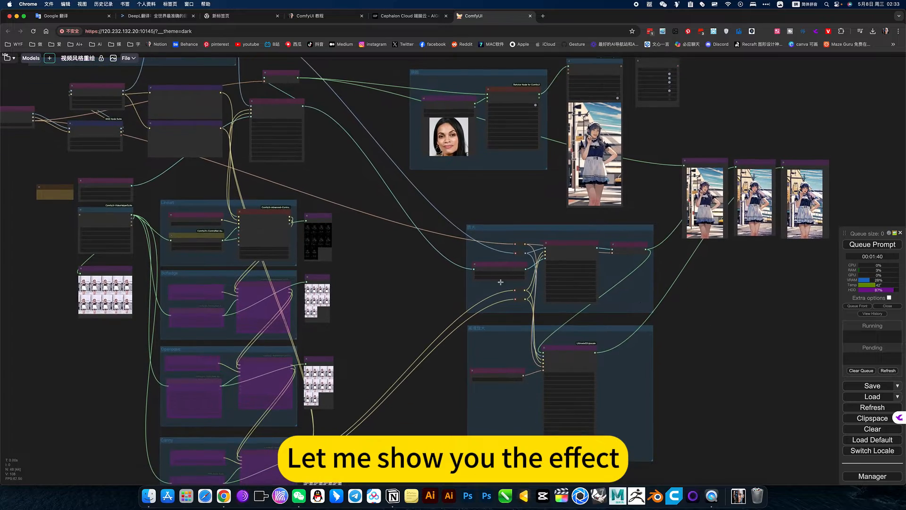
pyautogui.scroll(6, 500, 282)
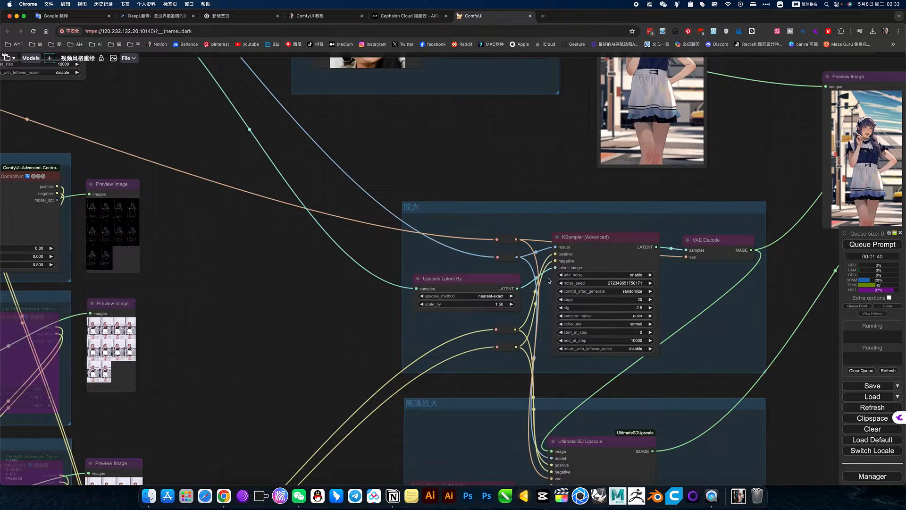
pyautogui.scroll(-5, 352, 326)
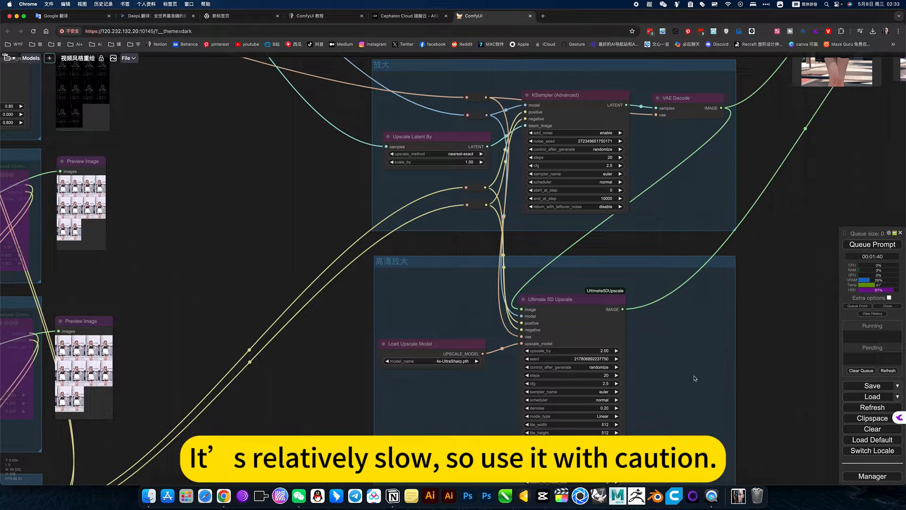
pyautogui.scroll(-5, 699, 338)
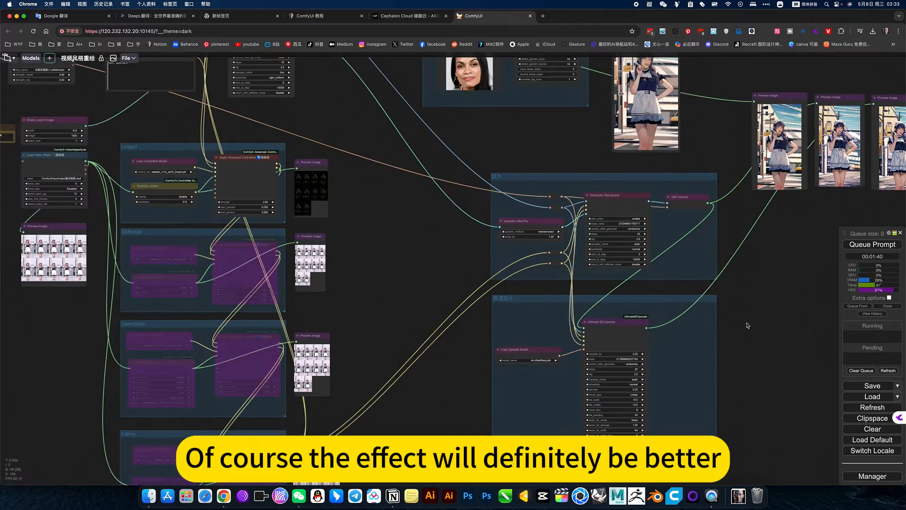
pyautogui.moveTo(731, 335); pyautogui.dragTo(734, 459)
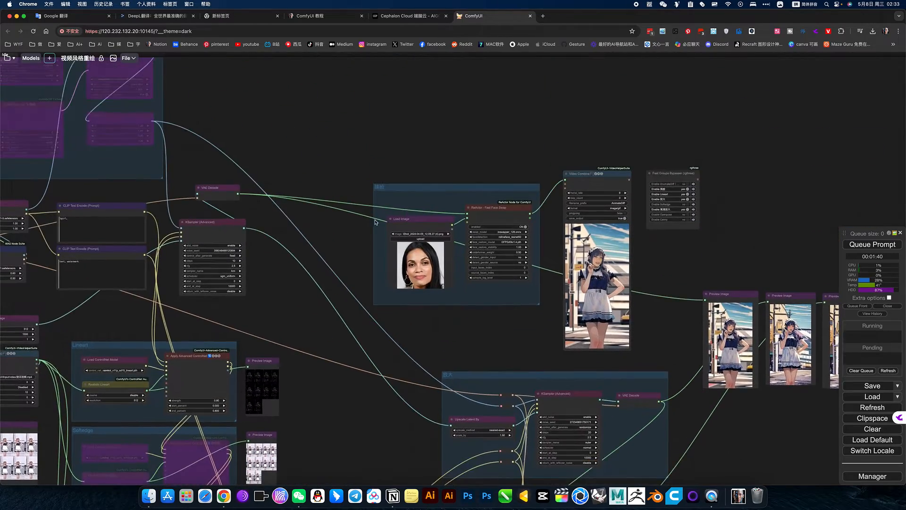
pyautogui.scroll(2, 411, 216)
pyautogui.scroll(3, 443, 250)
pyautogui.scroll(-2, 458, 272)
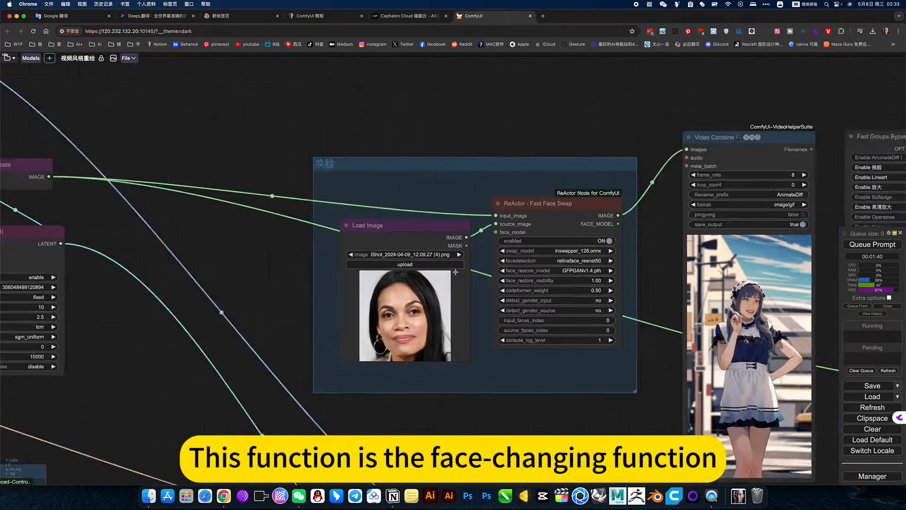
pyautogui.scroll(-1, 455, 272)
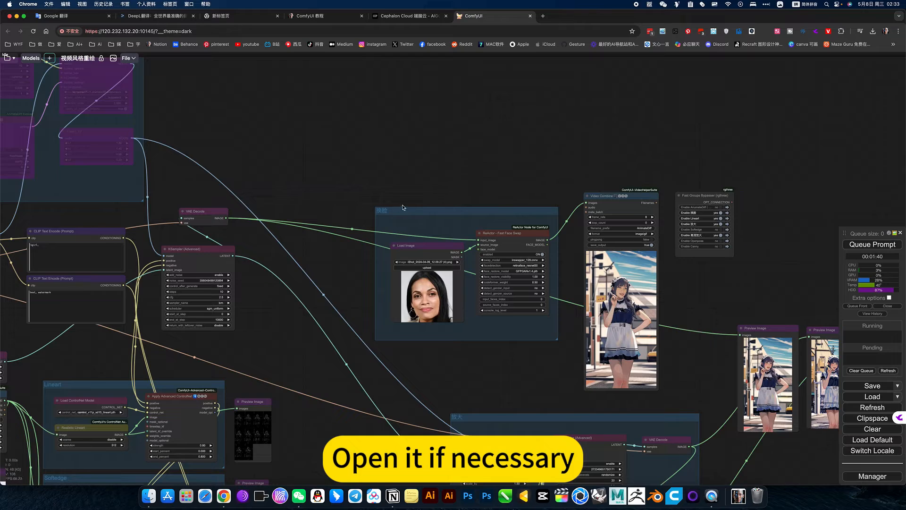
# - Disable the 换脸, 放大 and 高清放大 groups in the Fast Groups Bypasser node
pyautogui.moveTo(467, 164); pyautogui.dragTo(315, 158)
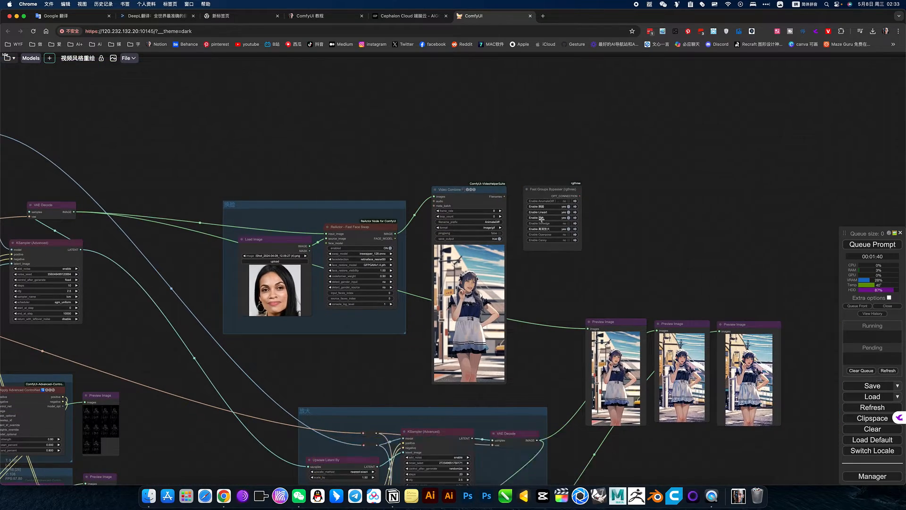
pyautogui.scroll(10, 543, 219)
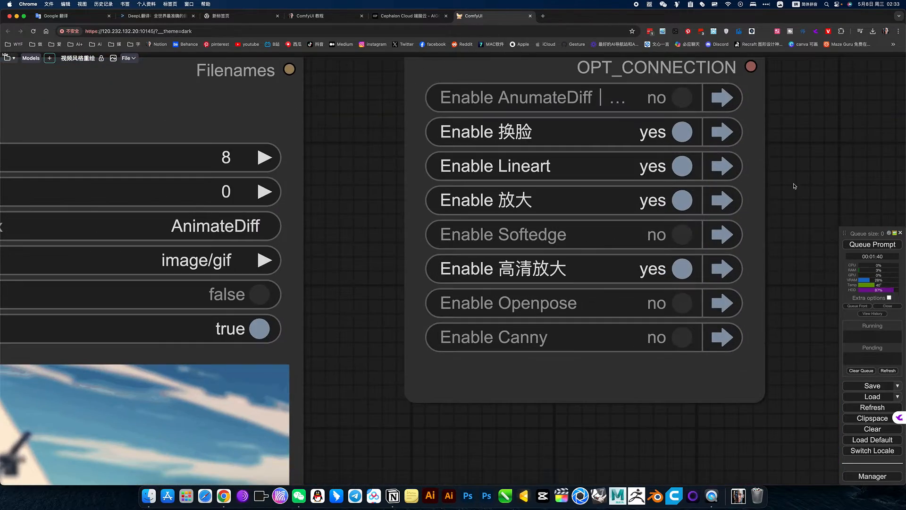
pyautogui.moveTo(795, 186); pyautogui.dragTo(760, 238)
pyautogui.click(652, 189)
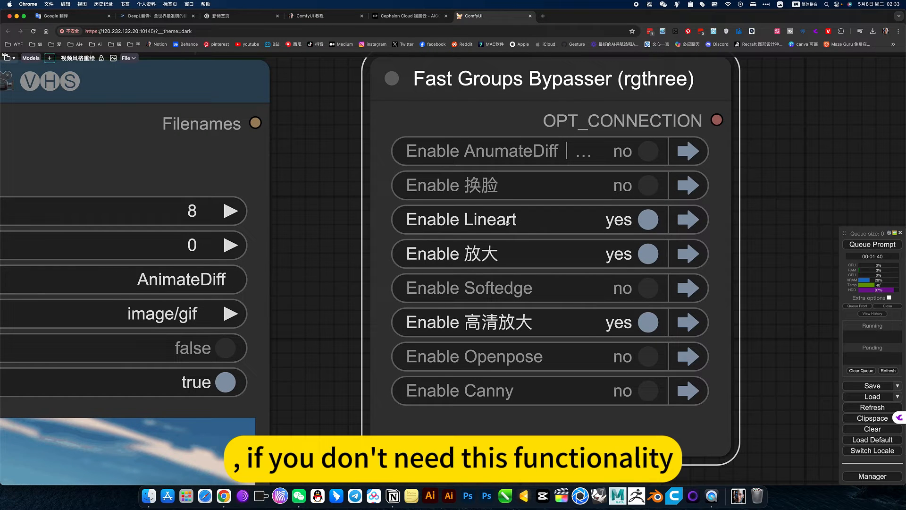
pyautogui.click(649, 255)
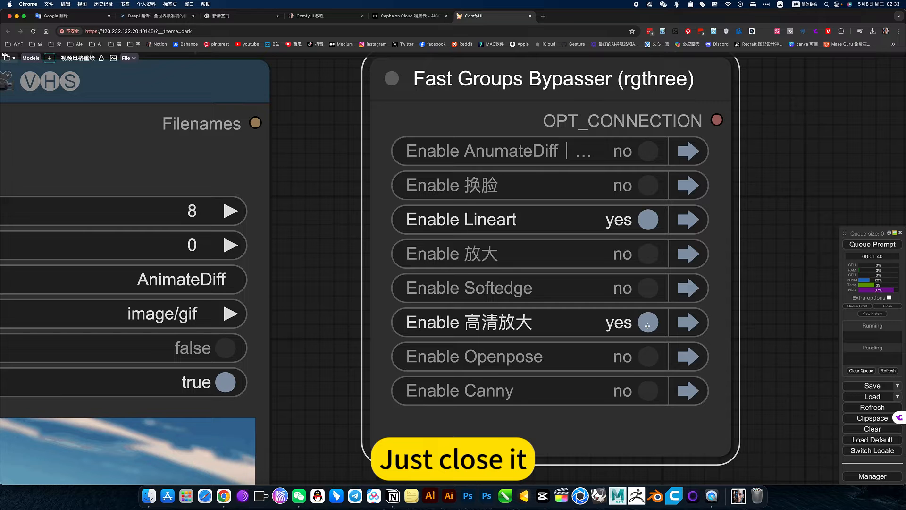
pyautogui.click(647, 325)
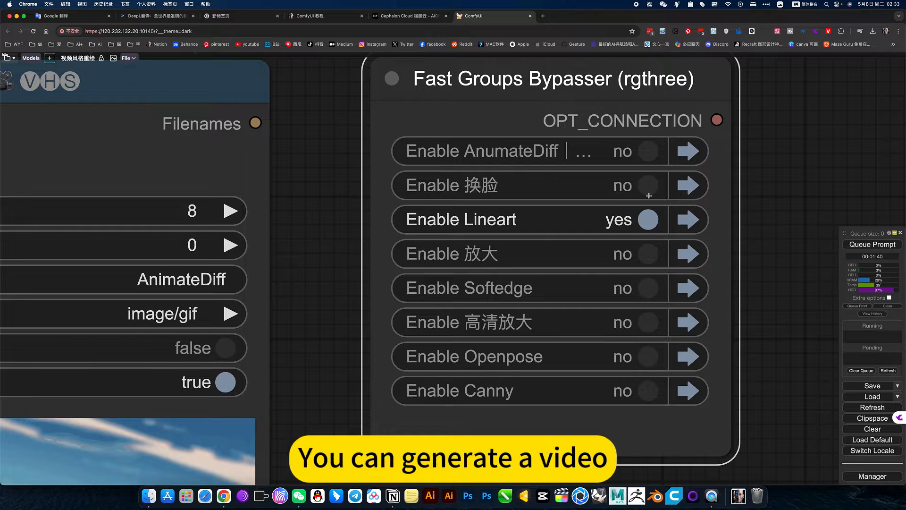
# - Enable the AnumateDiff group in the Fast Groups Bypasser and check which groups are bypassed in the workflow
pyautogui.click(649, 151)
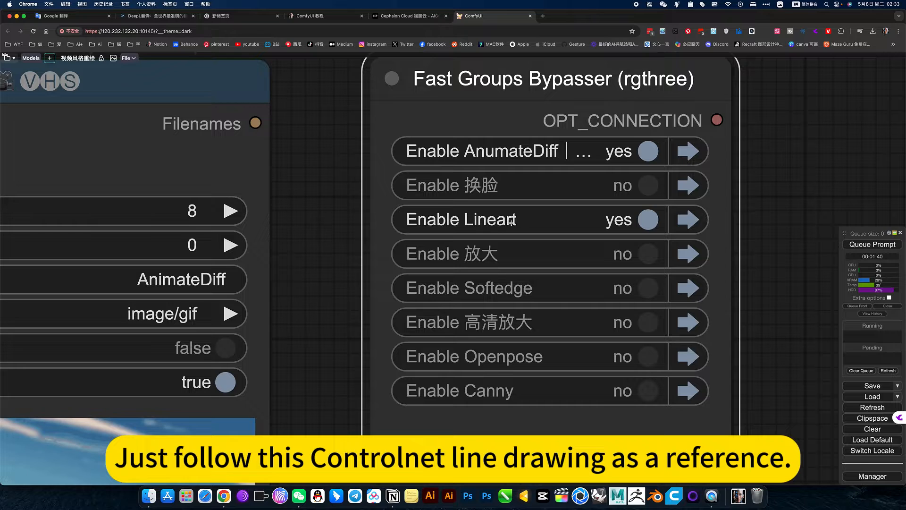
pyautogui.scroll(-10, 493, 235)
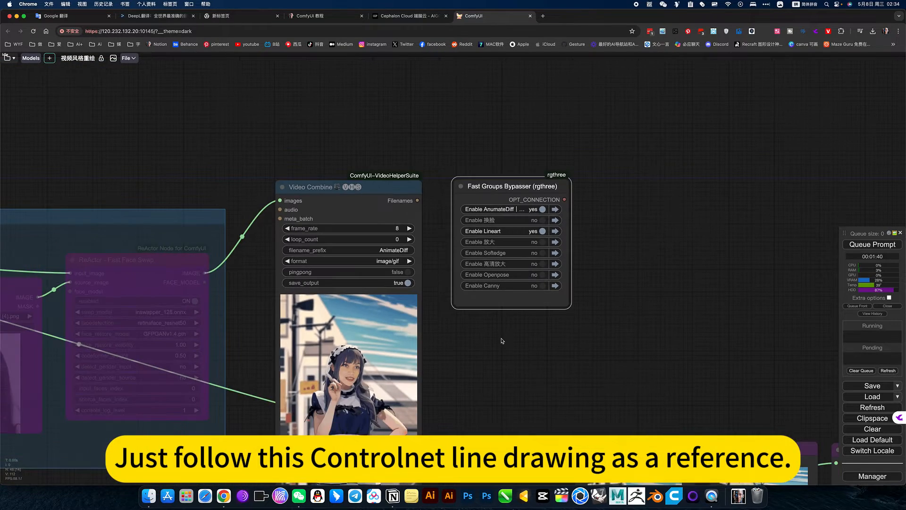
pyautogui.scroll(-3, 503, 340)
pyautogui.moveTo(505, 342); pyautogui.dragTo(674, 170)
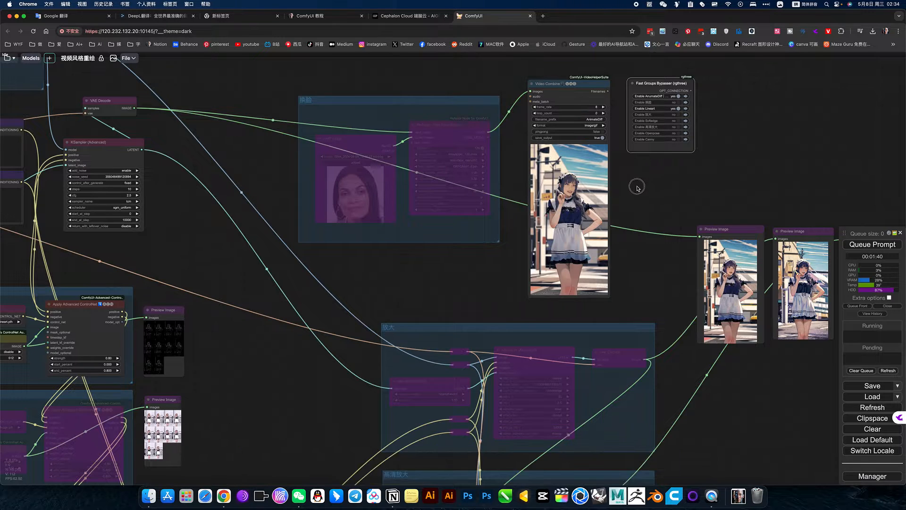
# - Re-enable the 换脸, 放大 and 高清放大 groups in the Fast Groups Bypasser node
pyautogui.scroll(6, 635, 184)
pyautogui.scroll(3, 647, 161)
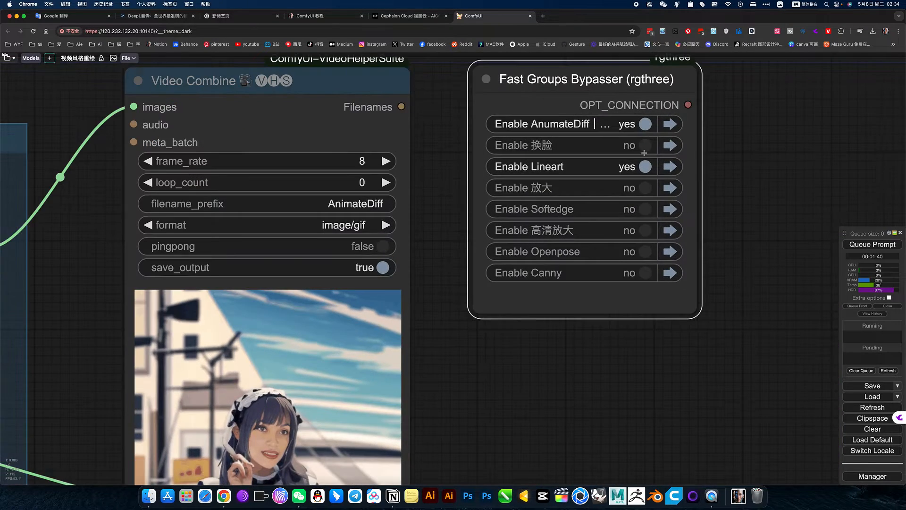
pyautogui.click(644, 146)
pyautogui.click(645, 187)
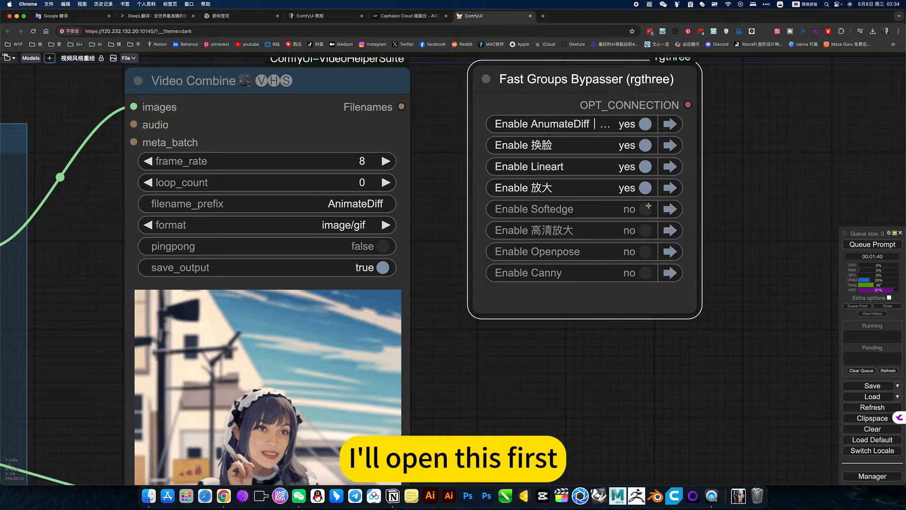
pyautogui.click(644, 230)
# - Examine the ReActor face-swap settings and source portrait, and compare them with the face in the Video Combine output
pyautogui.scroll(-10, 556, 410)
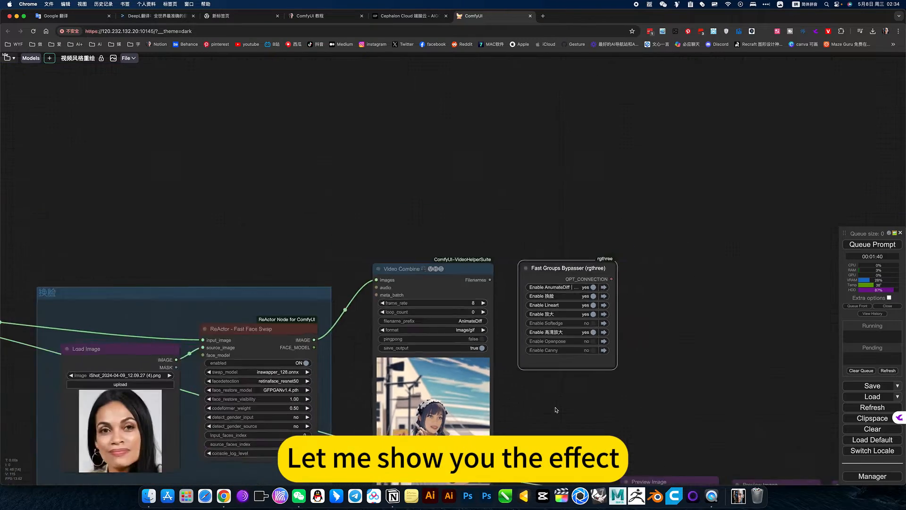
pyautogui.moveTo(556, 411); pyautogui.dragTo(529, 184)
pyautogui.moveTo(508, 257); pyautogui.dragTo(619, 376)
pyautogui.scroll(3, 355, 316)
pyautogui.scroll(5, 355, 316)
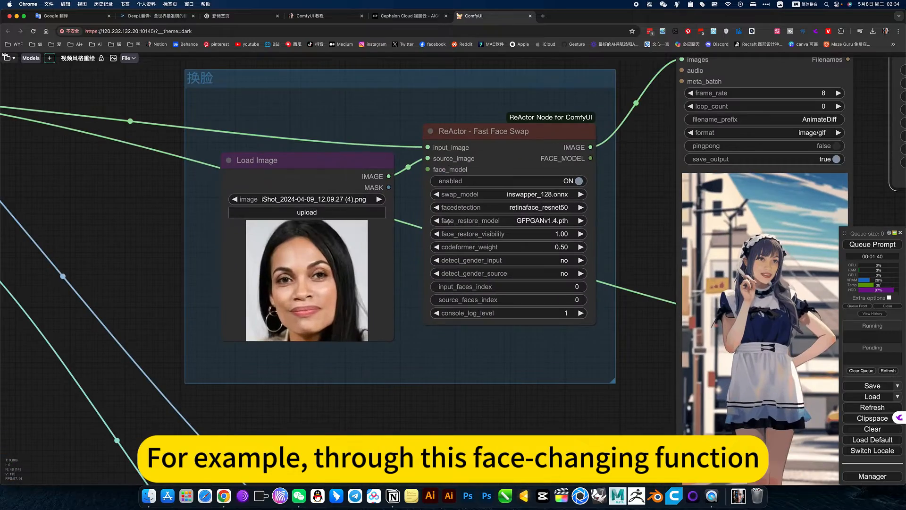
pyautogui.scroll(-3, 399, 261)
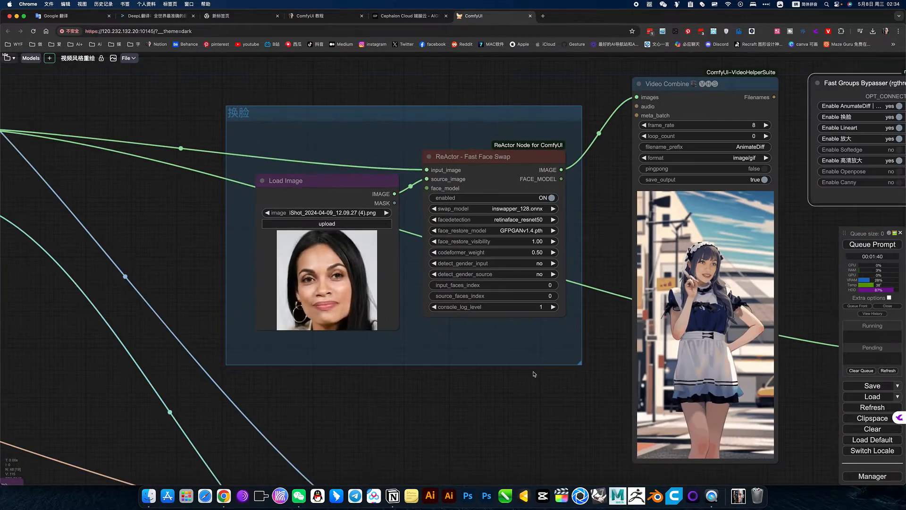
pyautogui.moveTo(537, 385); pyautogui.dragTo(345, 399)
pyautogui.scroll(8, 517, 311)
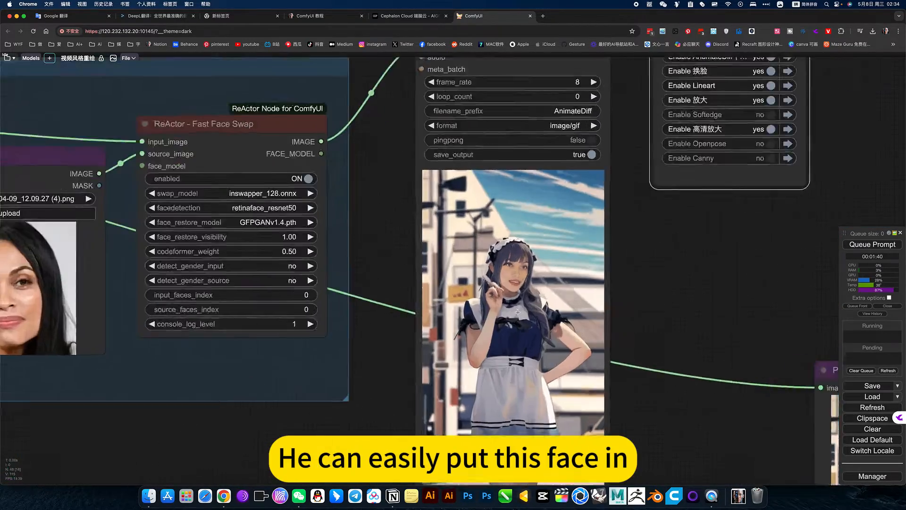
pyautogui.scroll(-12, 510, 261)
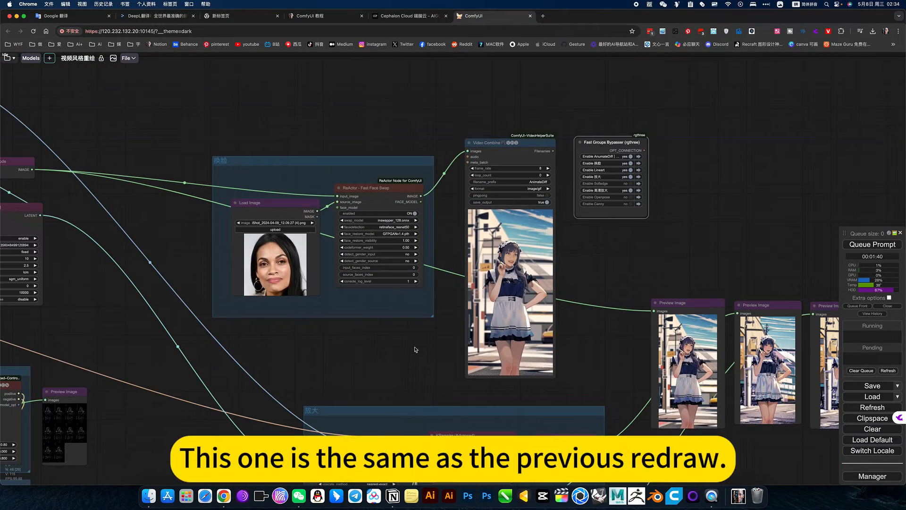
# - Trace the image path from VAE Decode through the face swap to Video Combine, and review the upscaling groups and preview images
pyautogui.moveTo(408, 359); pyautogui.dragTo(498, 365)
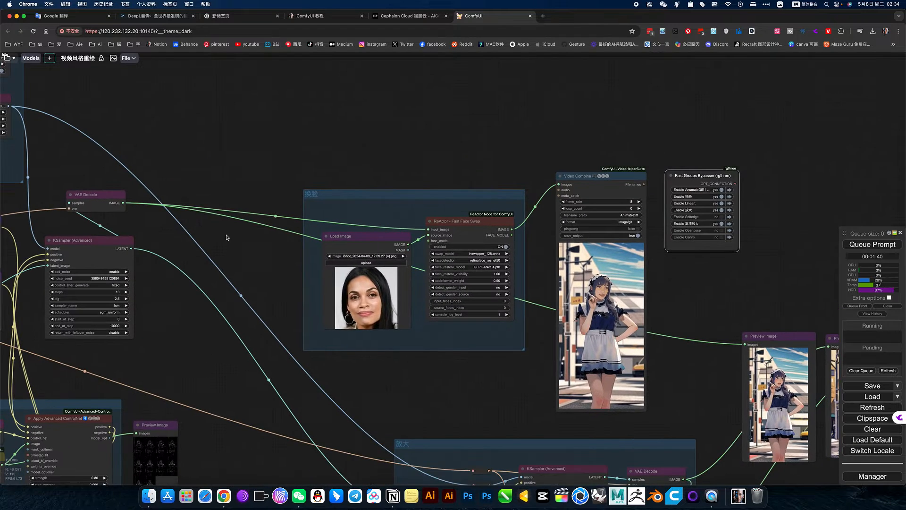
pyautogui.moveTo(272, 255); pyautogui.dragTo(331, 293)
pyautogui.scroll(4, 300, 259)
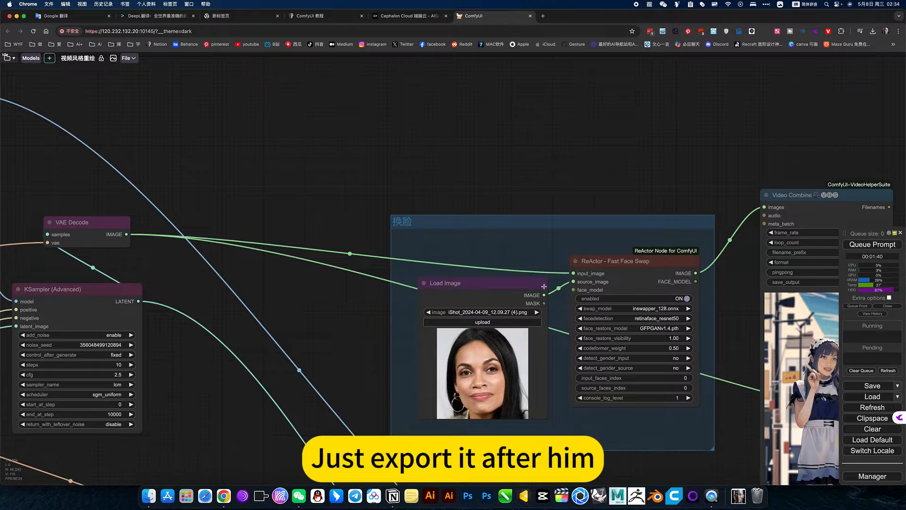
pyautogui.scroll(3, 821, 187)
pyautogui.moveTo(805, 150); pyautogui.dragTo(646, 114)
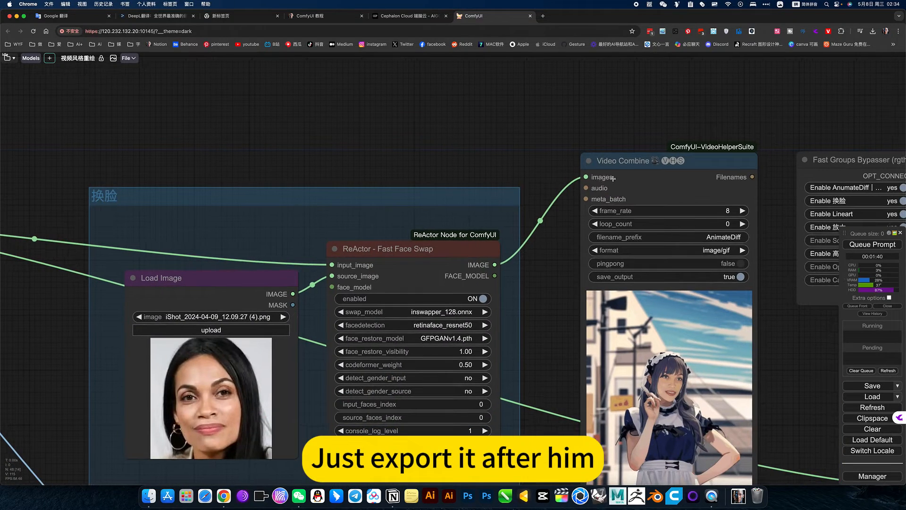
pyautogui.scroll(-4, 519, 349)
pyautogui.moveTo(683, 378); pyautogui.dragTo(486, 270)
pyautogui.scroll(-5, 487, 271)
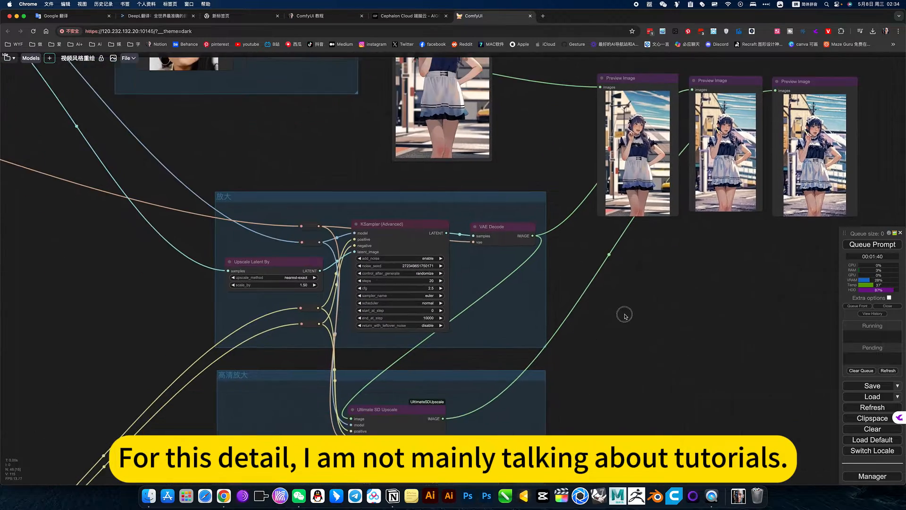
pyautogui.scroll(-3, 635, 312)
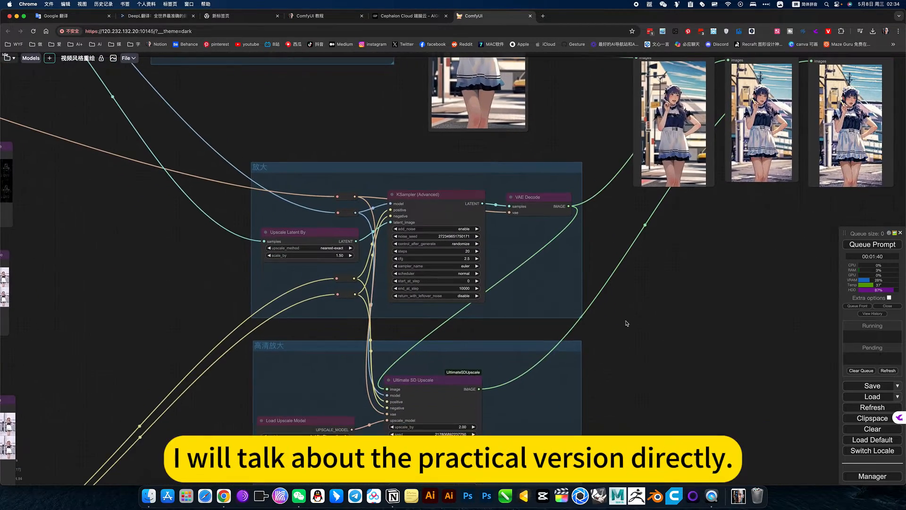
# - Review the node settings and links of the 放大 and 高清放大 upscaling groups
pyautogui.scroll(5, 628, 325)
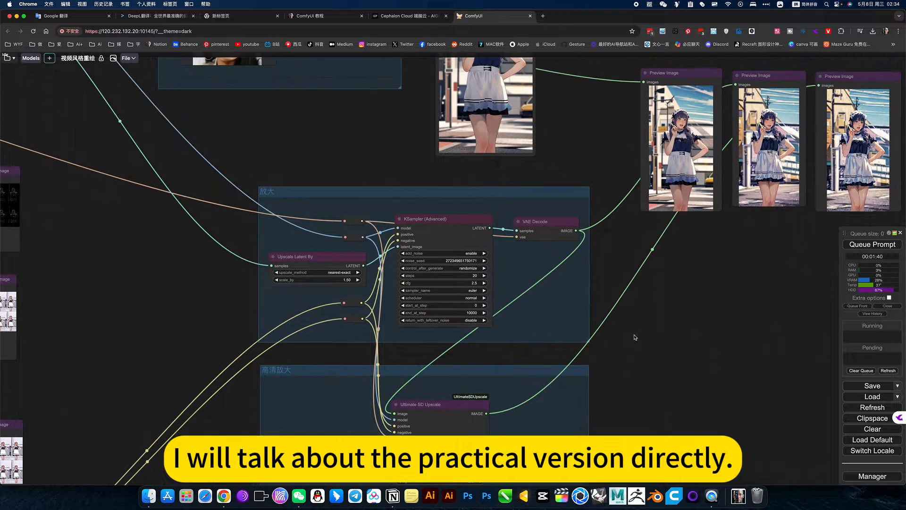
pyautogui.scroll(7, 349, 240)
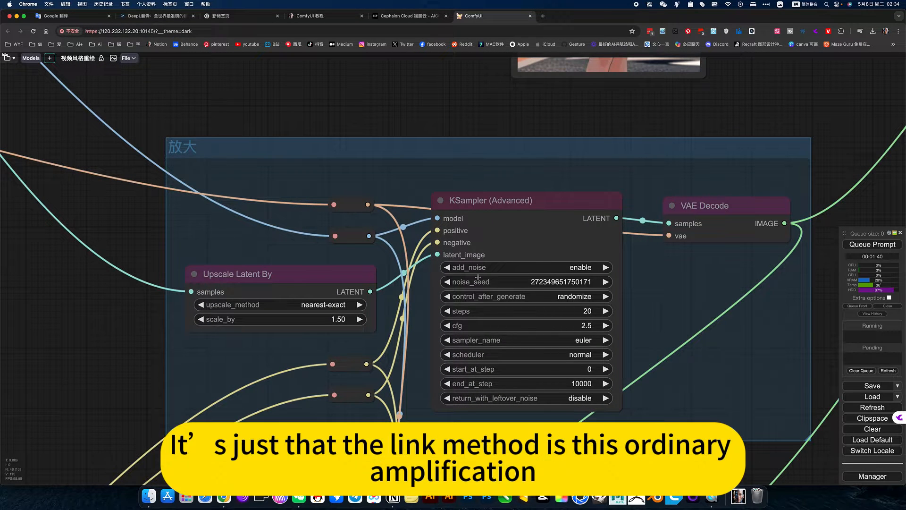
pyautogui.scroll(-5, 672, 302)
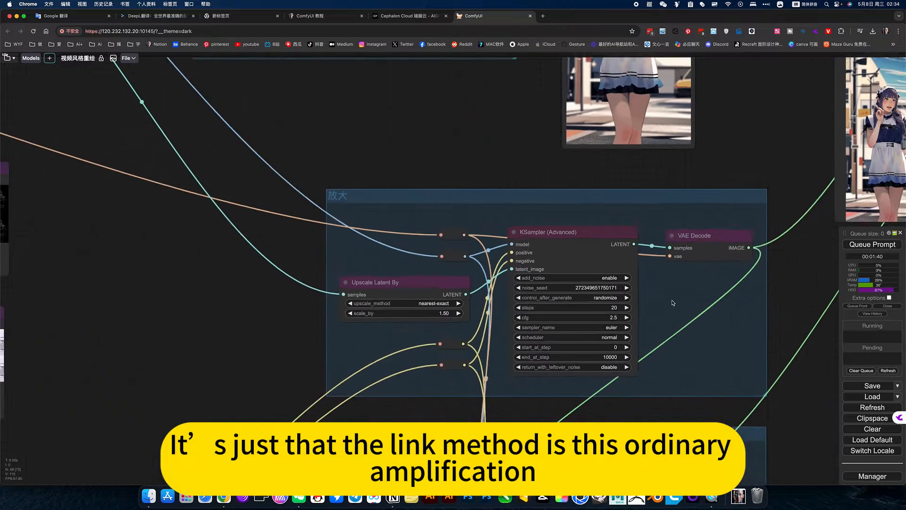
pyautogui.moveTo(792, 383); pyautogui.dragTo(627, 189)
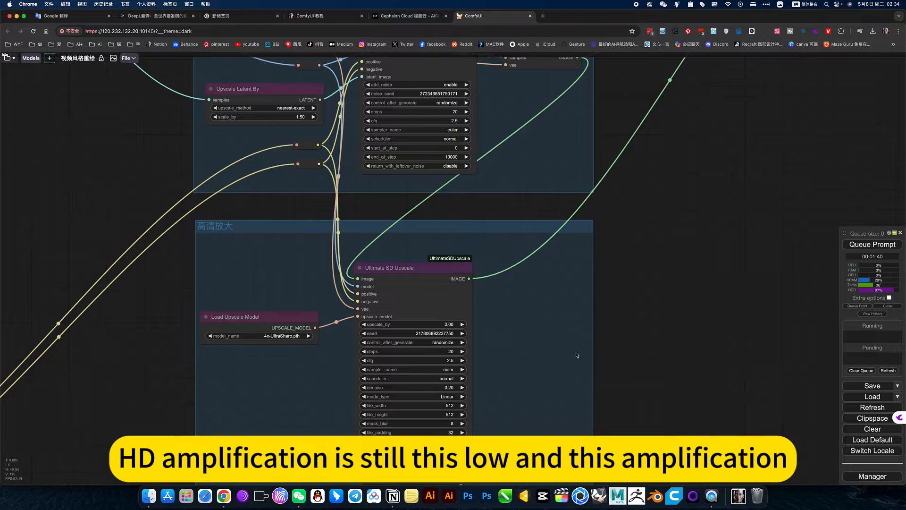
pyautogui.moveTo(643, 286); pyautogui.dragTo(617, 374)
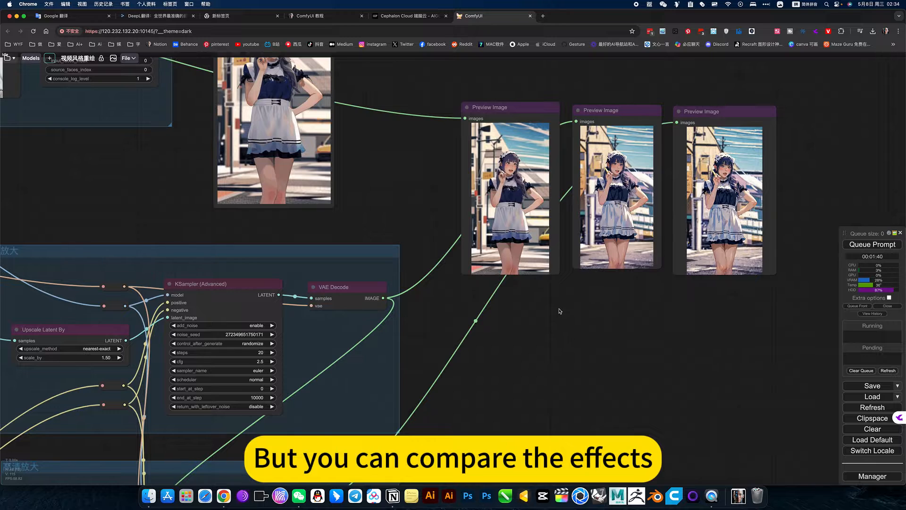
# - Line up the three Preview Image nodes of the original, 1.5x and high-definition results in an even row
pyautogui.moveTo(559, 309); pyautogui.dragTo(557, 366)
pyautogui.moveTo(508, 170); pyautogui.dragTo(498, 168)
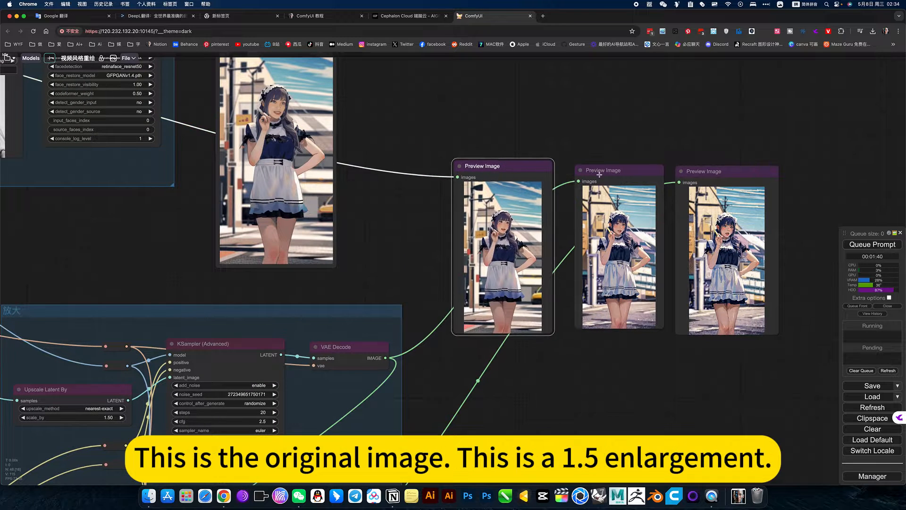
pyautogui.moveTo(608, 170); pyautogui.dragTo(597, 166)
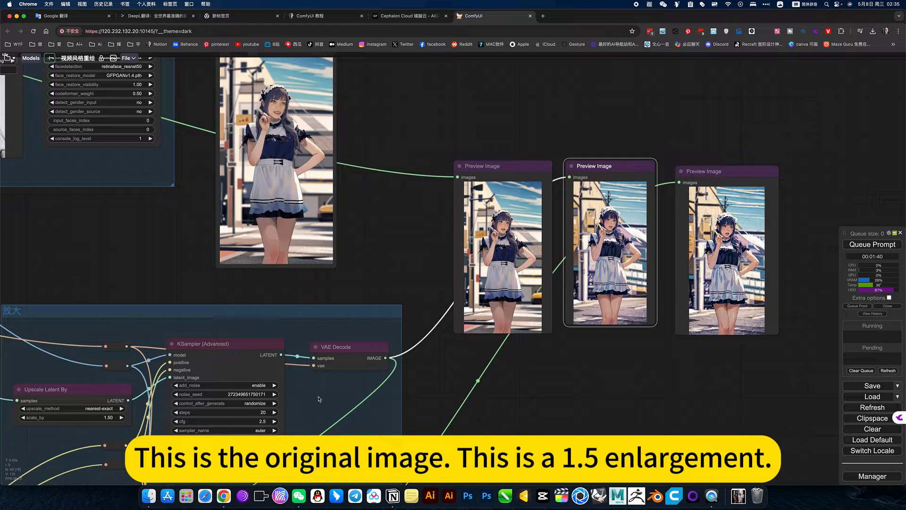
pyautogui.moveTo(536, 421); pyautogui.dragTo(465, 292)
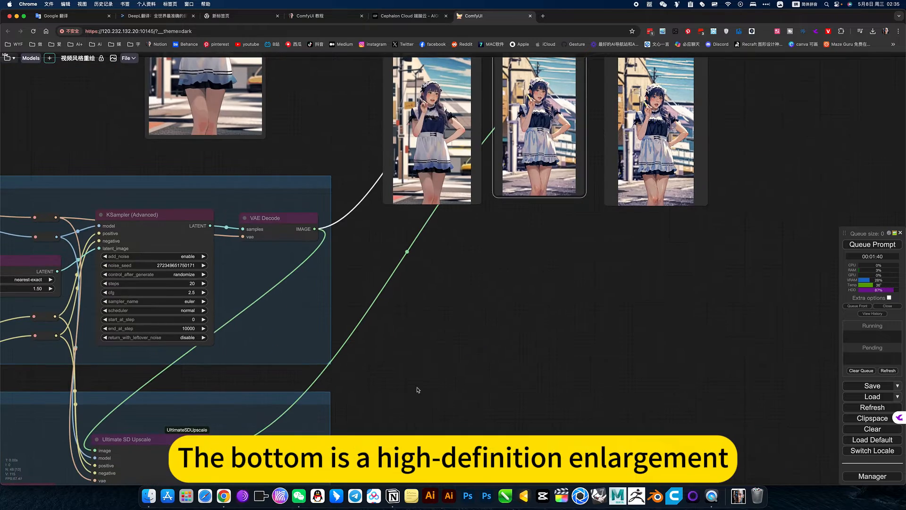
pyautogui.moveTo(484, 344); pyautogui.dragTo(411, 447)
pyautogui.scroll(5, 449, 185)
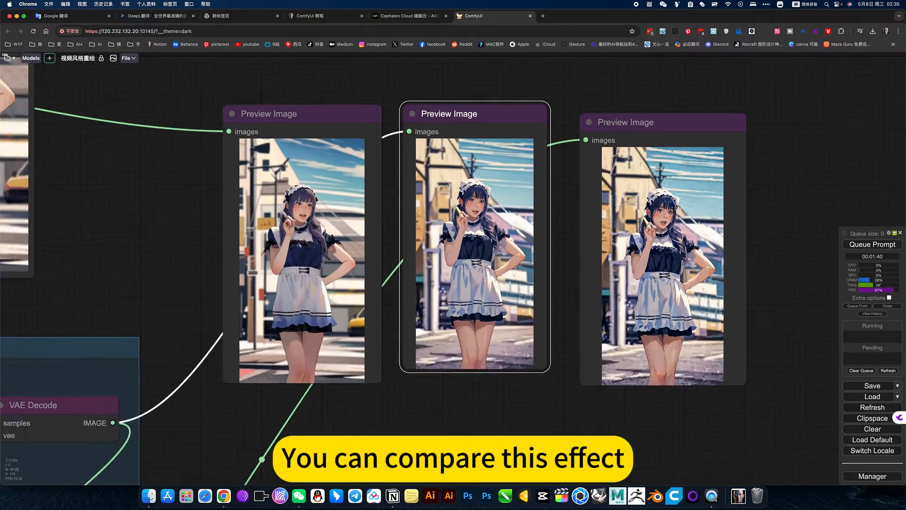
pyautogui.scroll(1, 449, 185)
pyautogui.moveTo(640, 116); pyautogui.dragTo(614, 109)
# - Compare character and background detail across the original, 1.5x upscale and high-definition upscale preview images
pyautogui.scroll(3, 454, 242)
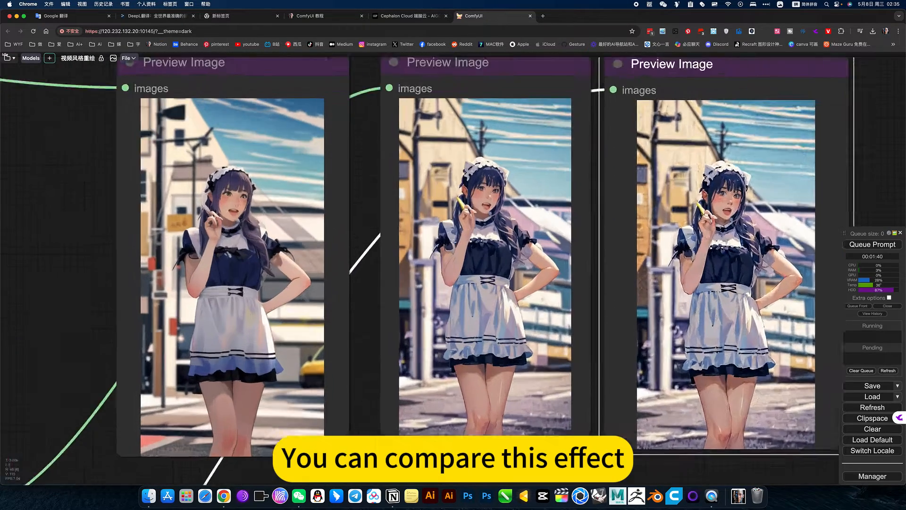
pyautogui.scroll(2, 453, 241)
pyautogui.scroll(-4, 453, 243)
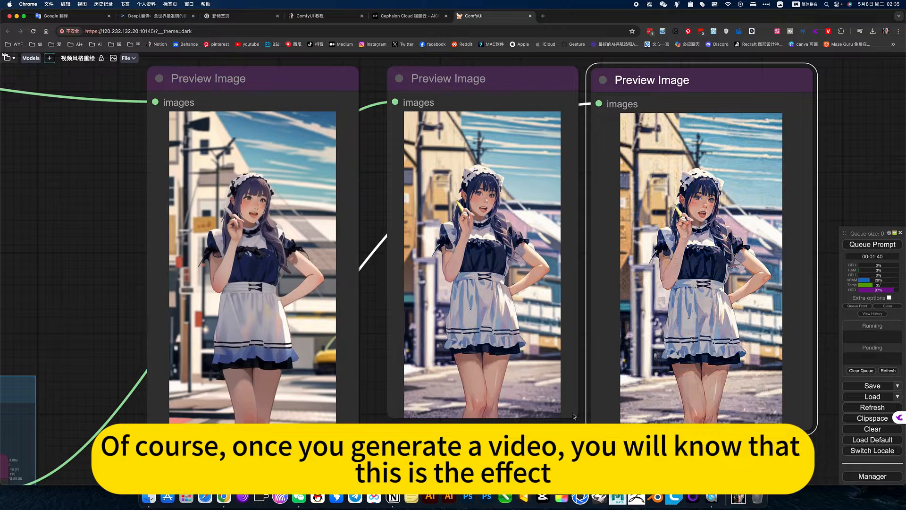
pyautogui.scroll(5, 422, 440)
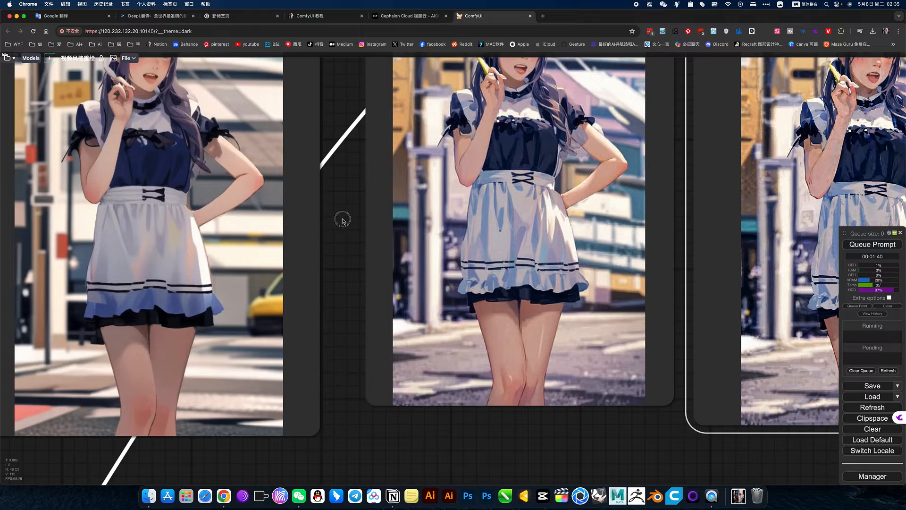
pyautogui.moveTo(342, 219); pyautogui.dragTo(531, 354)
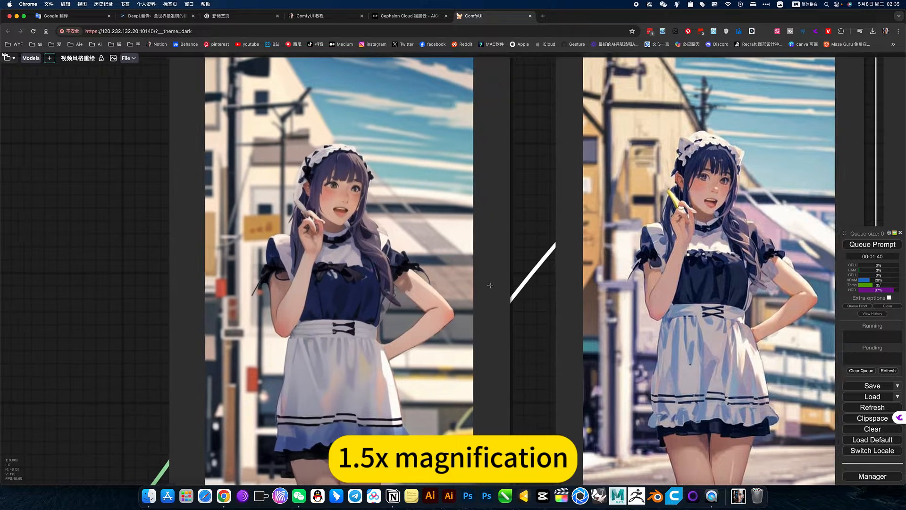
pyautogui.moveTo(633, 283); pyautogui.dragTo(286, 274)
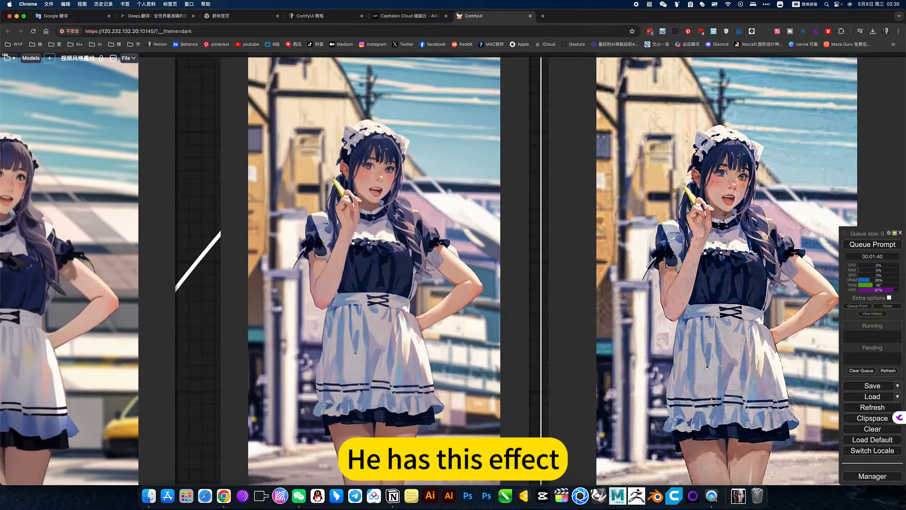
pyautogui.scroll(8, 366, 172)
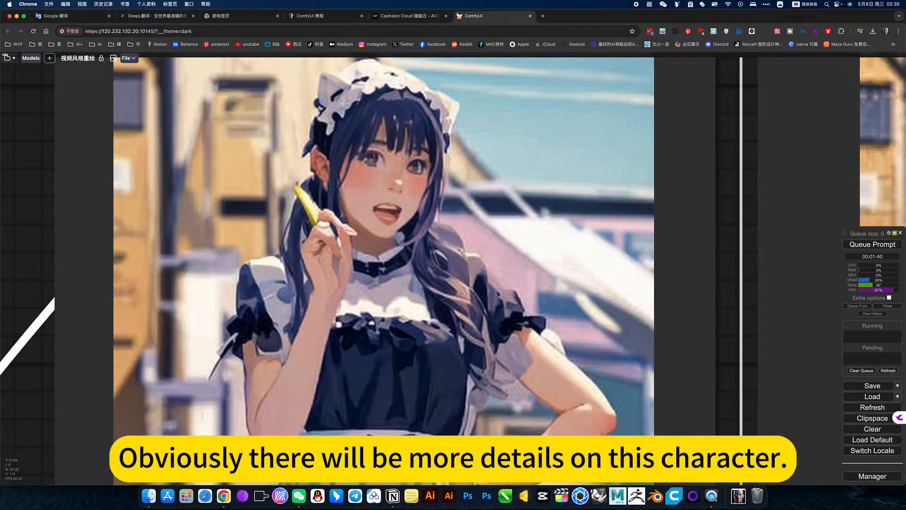
pyautogui.scroll(-10, 394, 204)
pyautogui.moveTo(527, 239); pyautogui.dragTo(312, 245)
pyautogui.scroll(6, 459, 237)
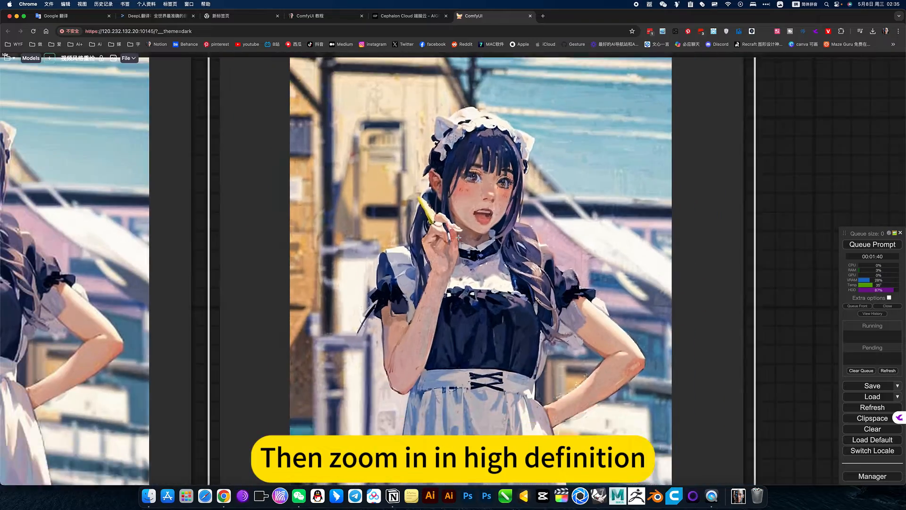
pyautogui.scroll(4, 458, 238)
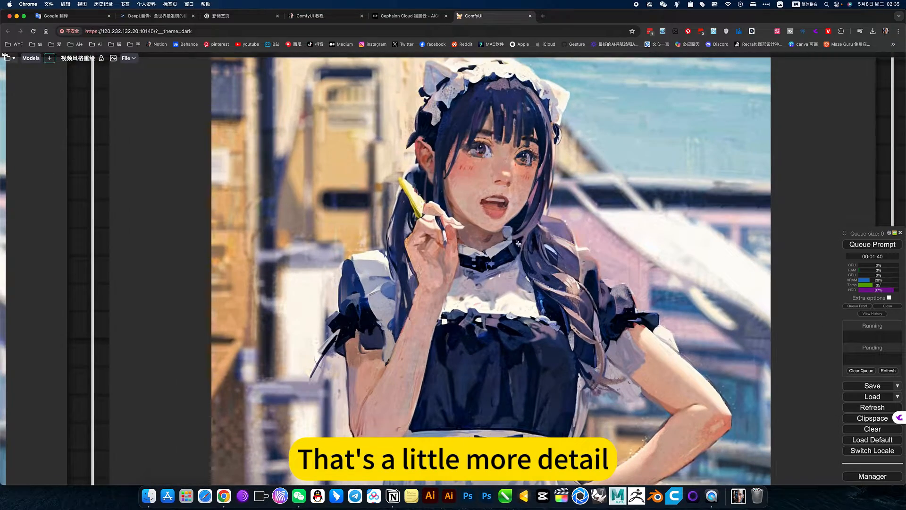
pyautogui.scroll(-6, 519, 244)
pyautogui.scroll(6, 525, 360)
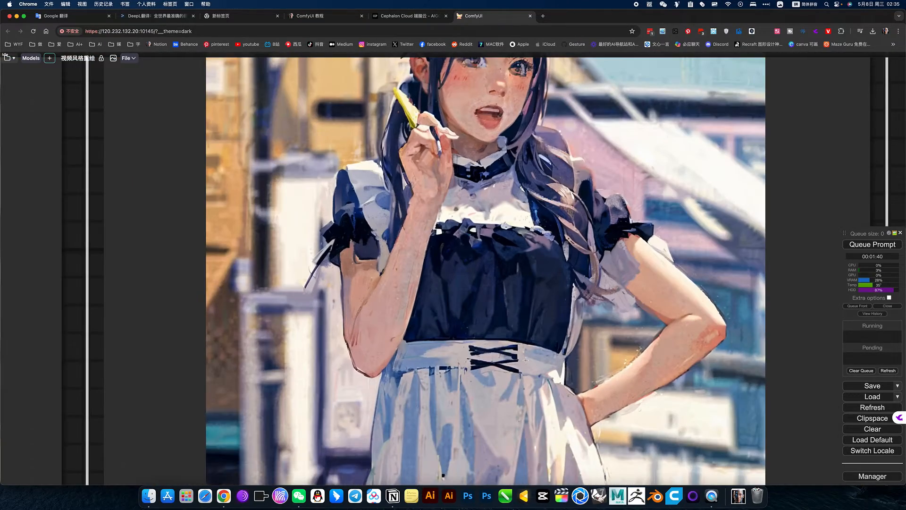
pyautogui.scroll(-12, 593, 329)
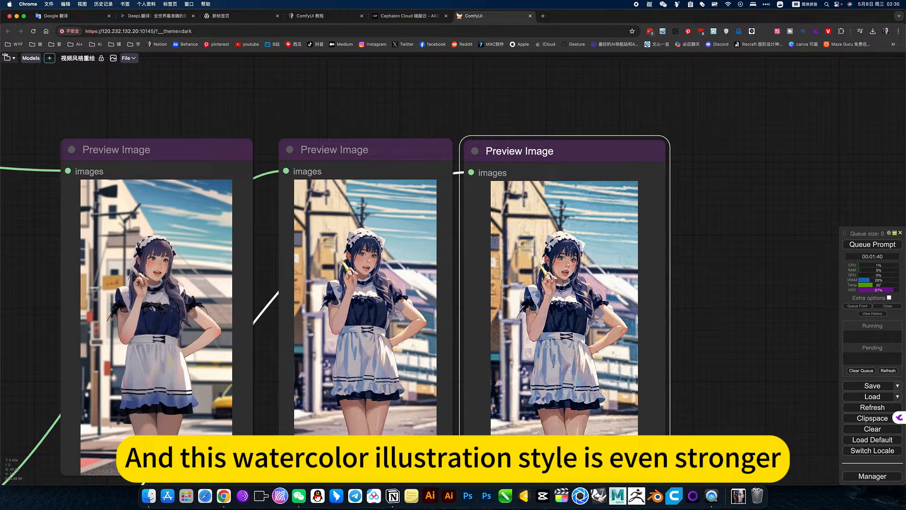
# - Move the original result's Preview Image node next to the first KSampler and VAE Decode nodes
pyautogui.scroll(-10, 548, 346)
pyautogui.moveTo(441, 433); pyautogui.dragTo(562, 185)
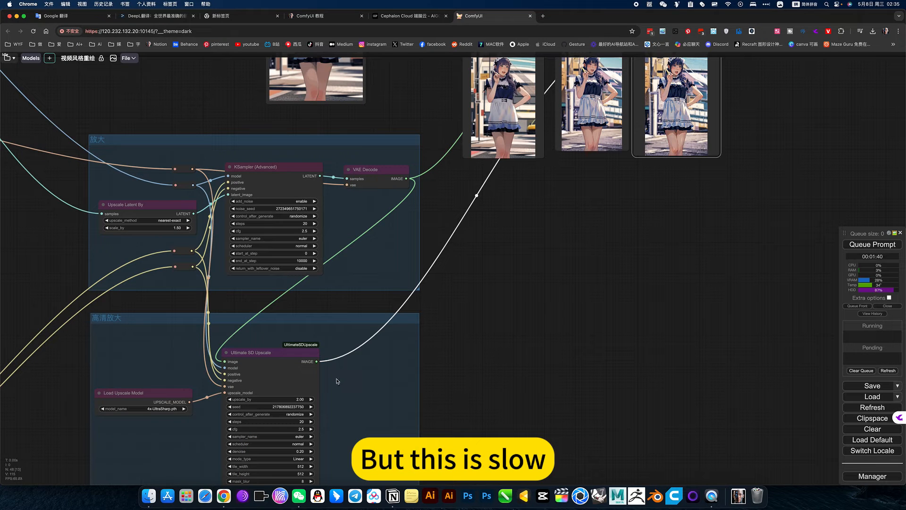
pyautogui.moveTo(514, 377); pyautogui.dragTo(538, 424)
pyautogui.scroll(-2, 532, 316)
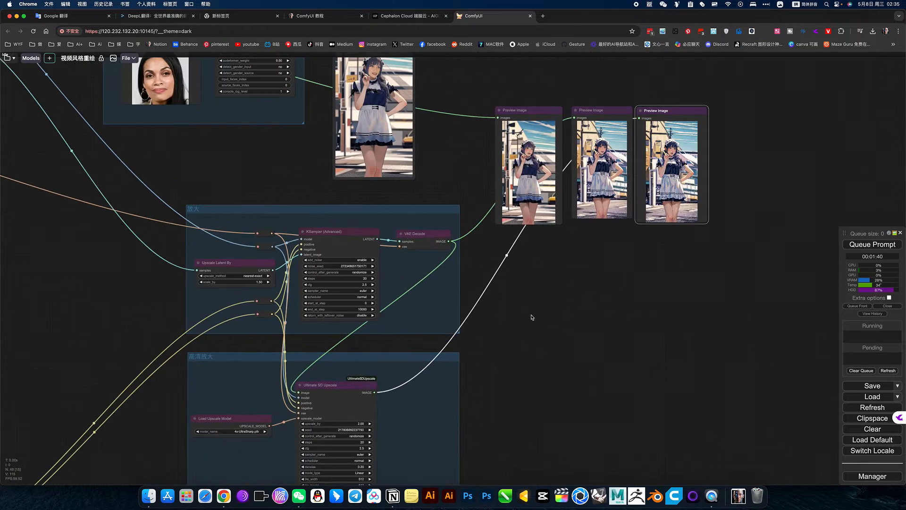
pyautogui.scroll(-3, 560, 360)
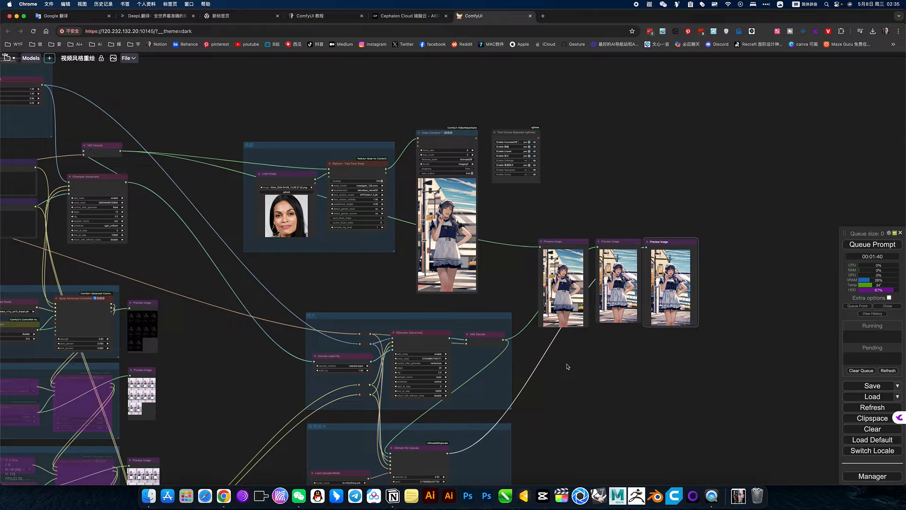
pyautogui.click(573, 371)
pyautogui.moveTo(567, 371); pyautogui.dragTo(561, 336)
pyautogui.click(554, 206)
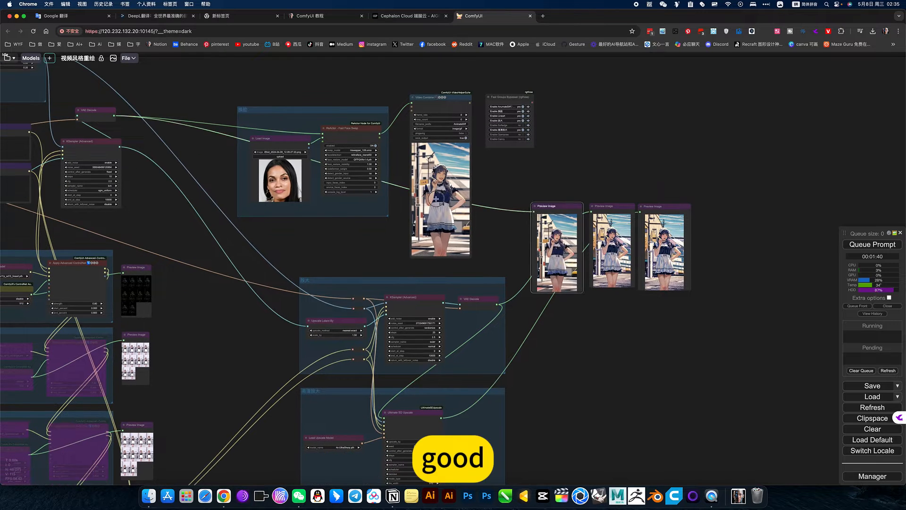
pyautogui.moveTo(435, 198); pyautogui.dragTo(163, 118)
# - Place the 1.5x Preview Image below VAE Decode in the 放大 group, shrink it, and move the high-definition preview beside Ultimate SD Upscale
pyautogui.moveTo(611, 209); pyautogui.dragTo(477, 320)
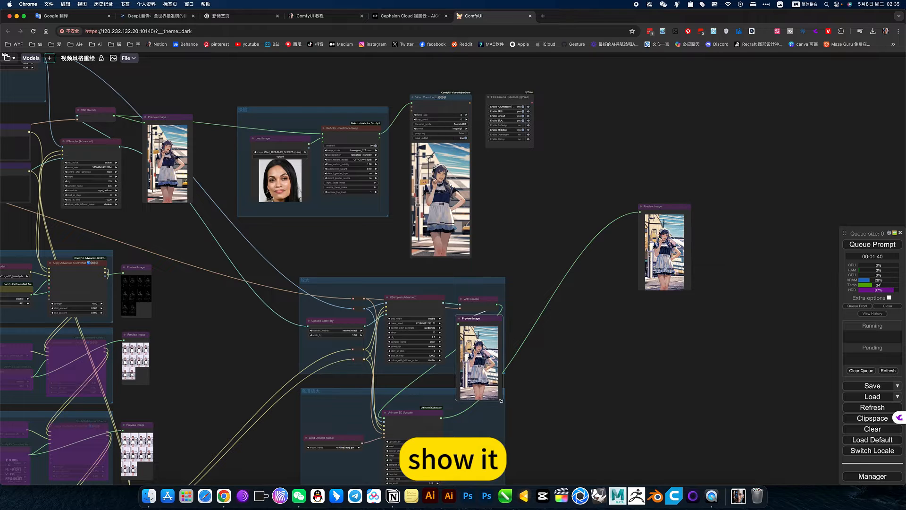
pyautogui.moveTo(500, 401); pyautogui.dragTo(497, 364)
pyautogui.moveTo(563, 290); pyautogui.dragTo(563, 168)
pyautogui.moveTo(645, 101); pyautogui.dragTo(452, 308)
pyautogui.click(522, 366)
# - Examine the model choices in Load Checkpoint, Lora Loader and Load LoRA, including the LCM LoRA
pyautogui.moveTo(579, 164); pyautogui.dragTo(742, 285)
pyautogui.moveTo(390, 128); pyautogui.dragTo(635, 144)
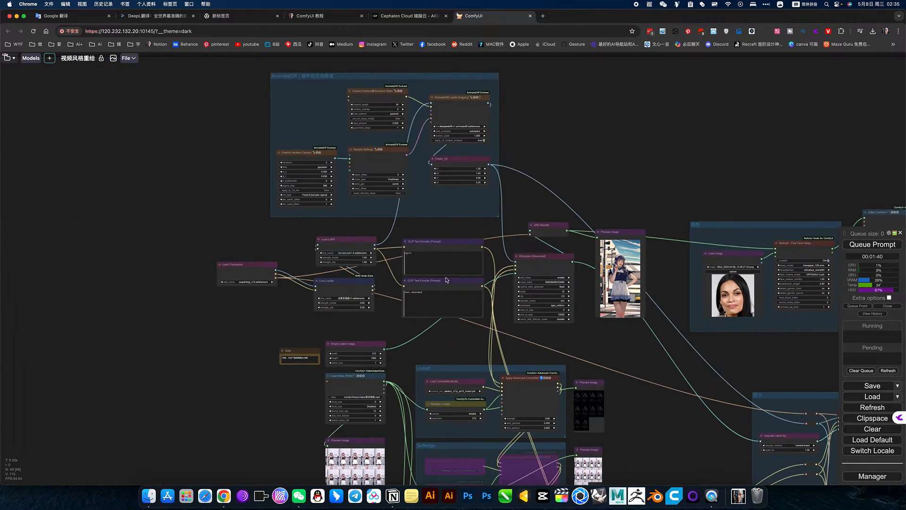
pyautogui.scroll(10, 315, 322)
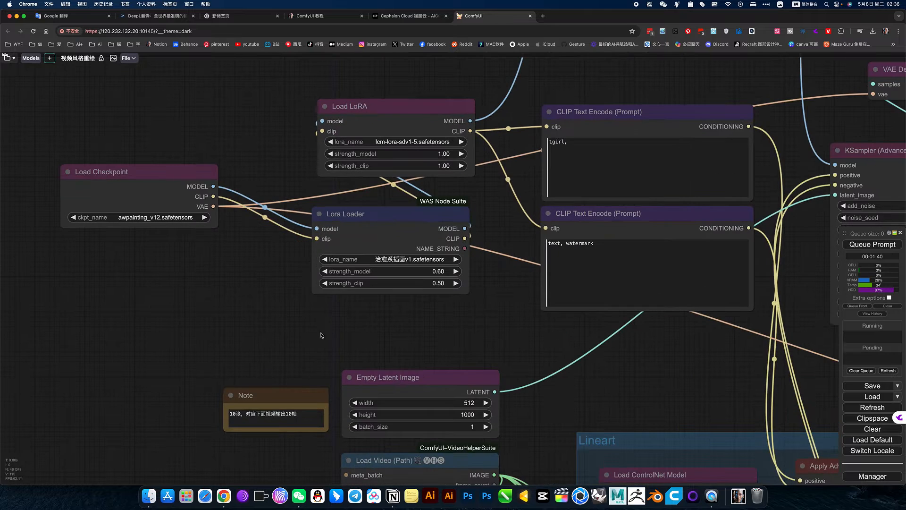
pyautogui.moveTo(379, 354); pyautogui.dragTo(457, 379)
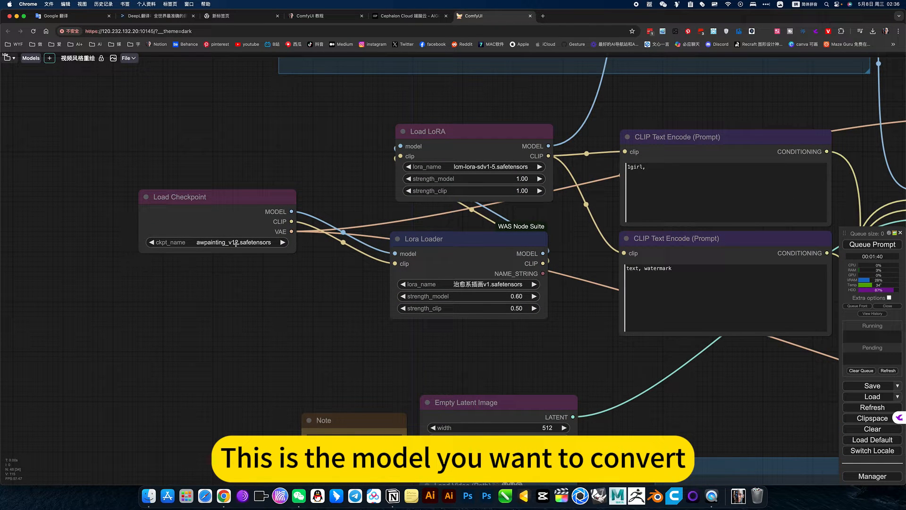
pyautogui.scroll(1, 222, 245)
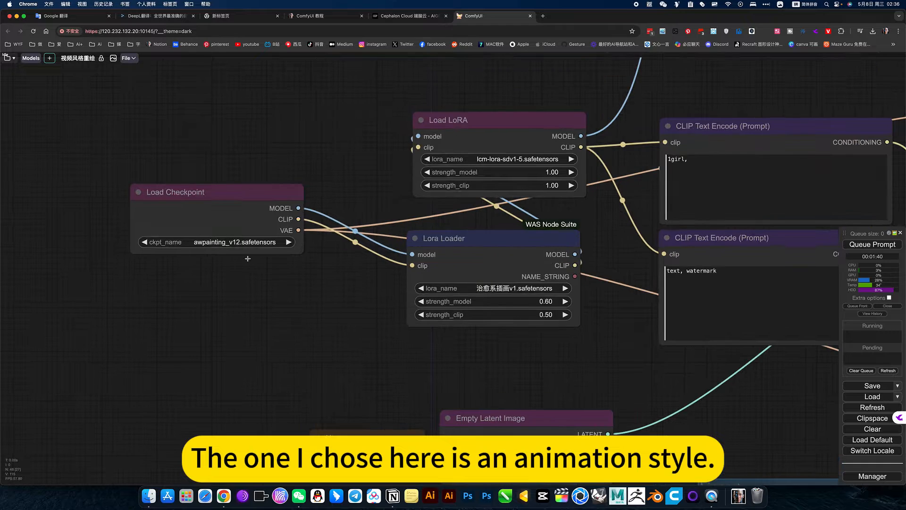
pyautogui.scroll(-5, 296, 298)
pyautogui.scroll(6, 313, 308)
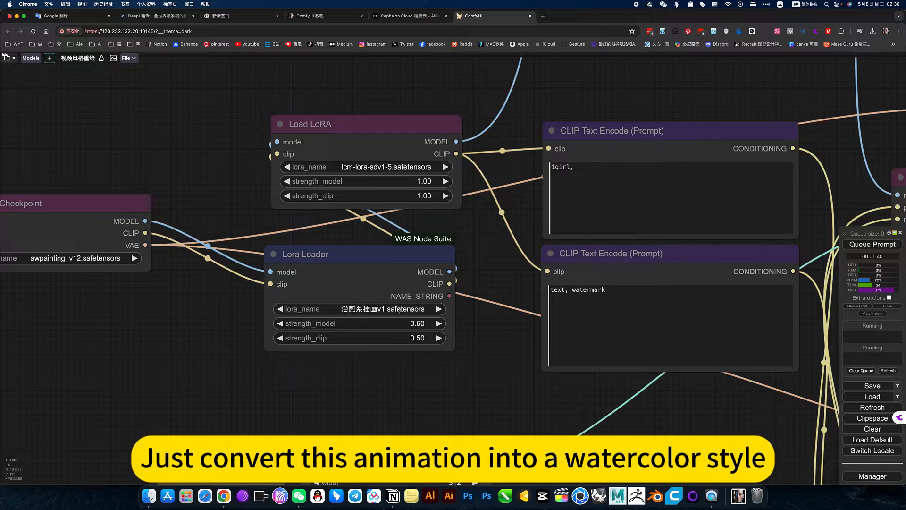
pyautogui.scroll(5, 369, 167)
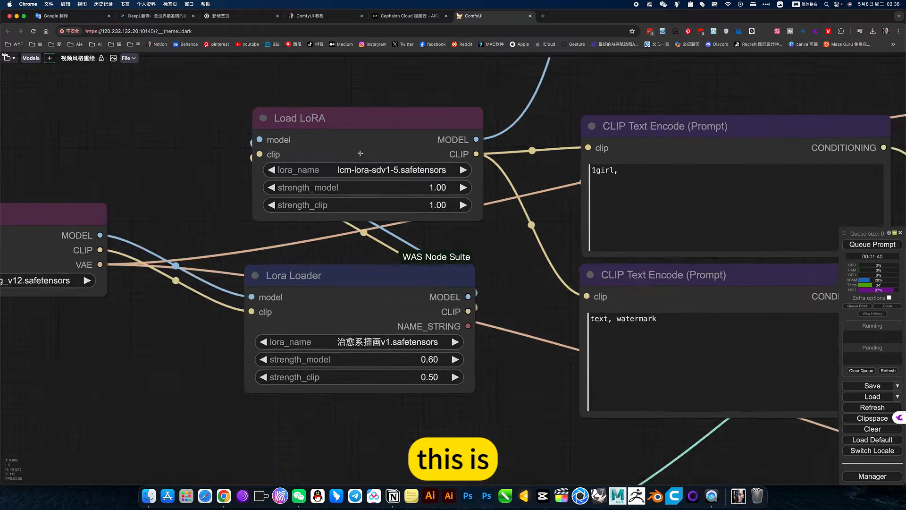
pyautogui.scroll(-4, 413, 209)
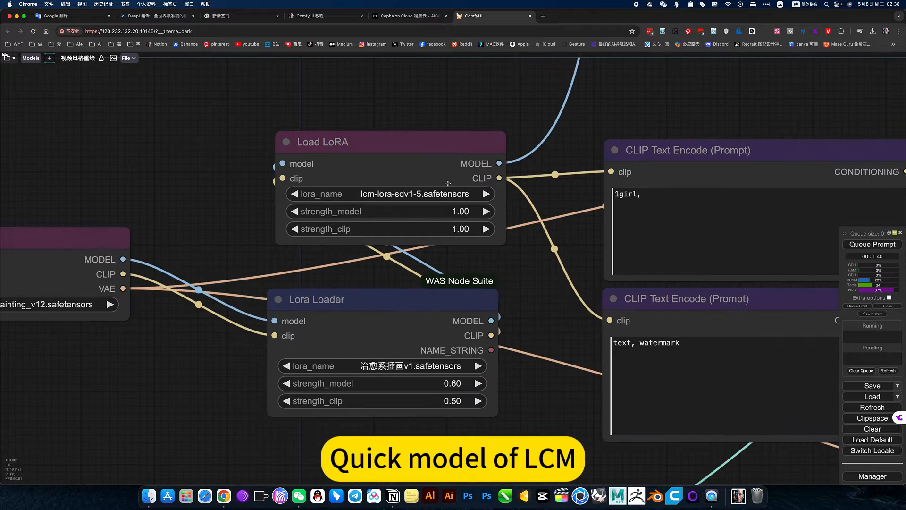
pyautogui.scroll(-3, 496, 250)
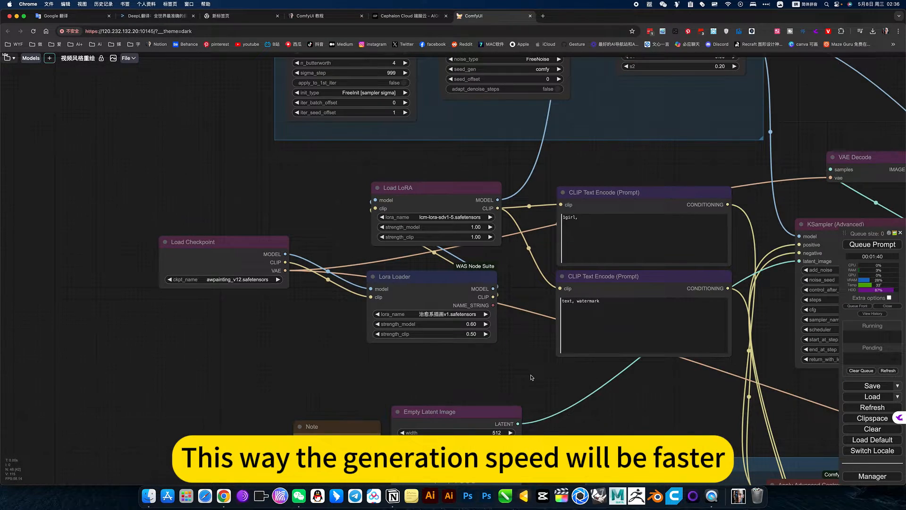
# - Examine the LCM sampling settings in the first KSampler (Advanced) and the image size in Empty Latent Image
pyautogui.moveTo(531, 377); pyautogui.dragTo(309, 368)
pyautogui.moveTo(689, 391); pyautogui.dragTo(601, 391)
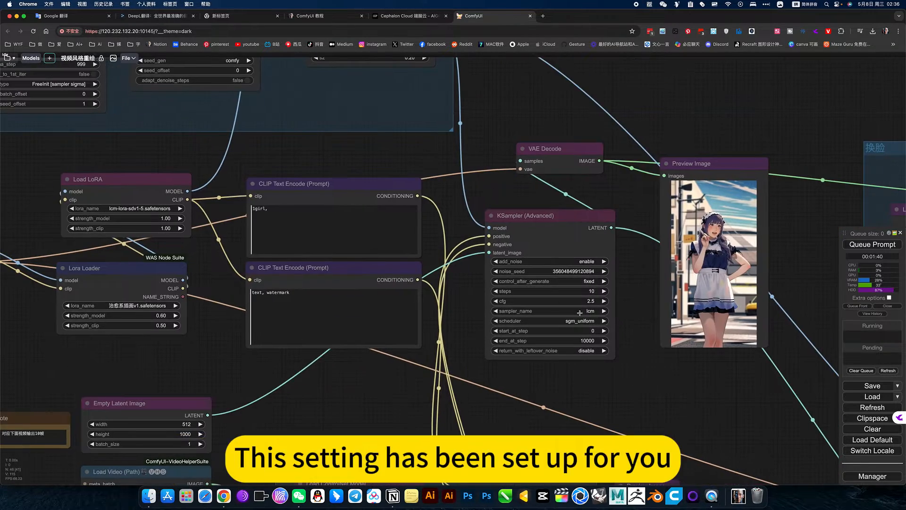
pyautogui.scroll(8, 579, 312)
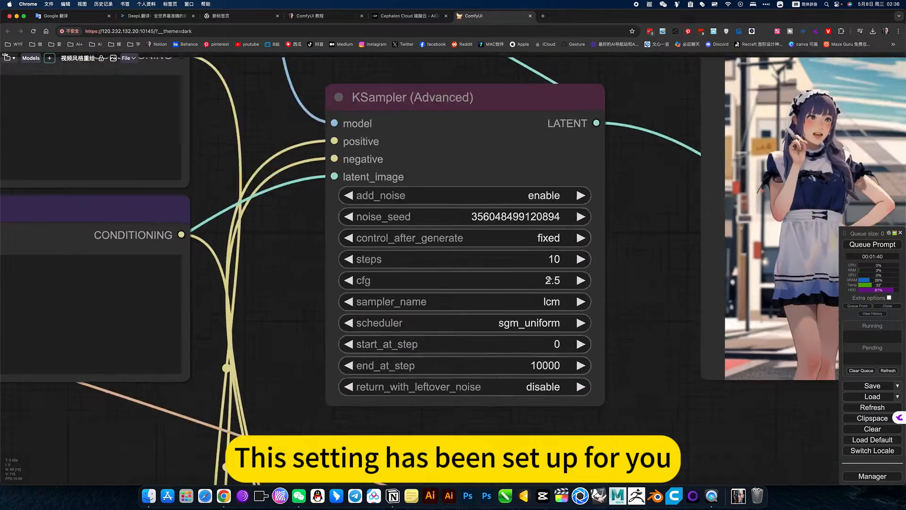
pyautogui.scroll(-8, 548, 279)
pyautogui.moveTo(329, 365); pyautogui.dragTo(472, 212)
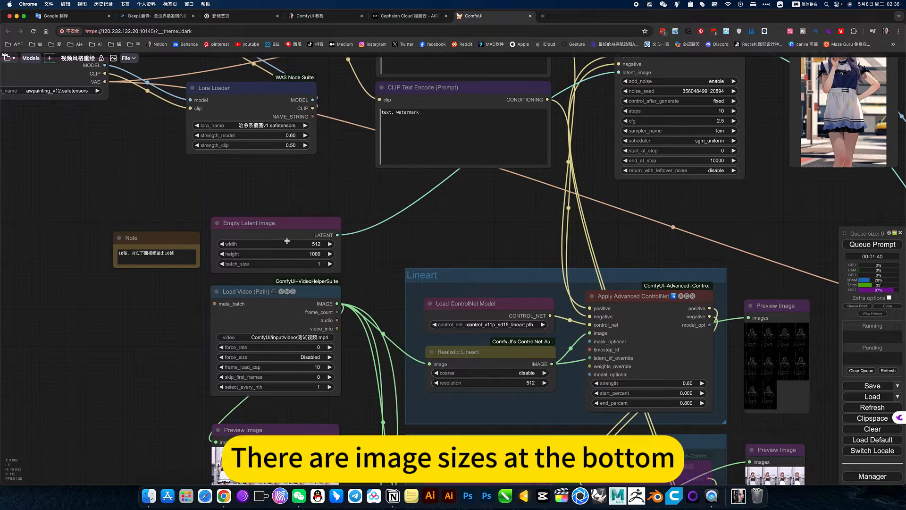
# - Set the batch size in Empty Latent Image to 10 and move the neighbouring Note slightly up
pyautogui.scroll(4, 170, 290)
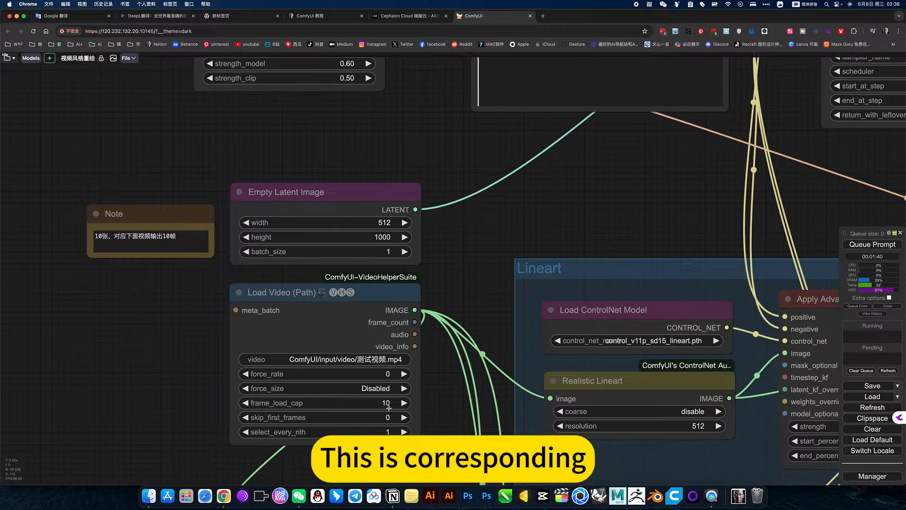
pyautogui.click(390, 251)
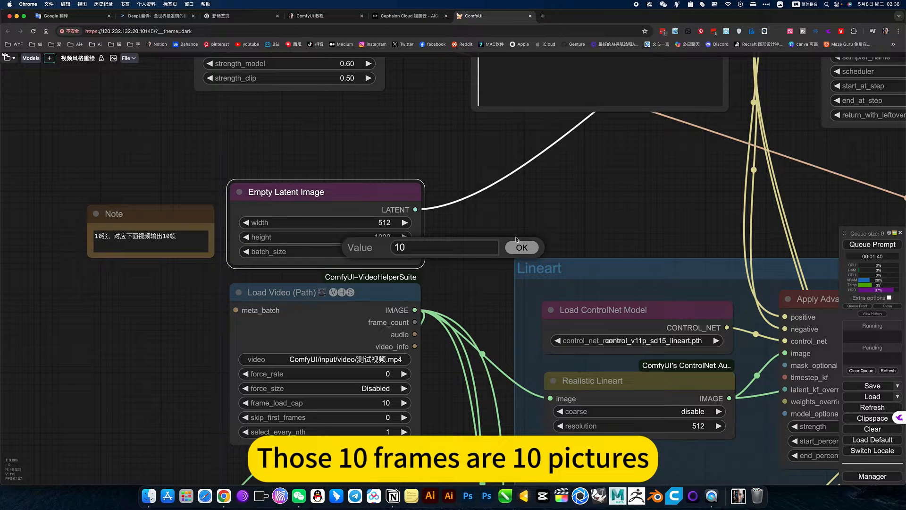
pyautogui.write('10')
pyautogui.click(517, 251)
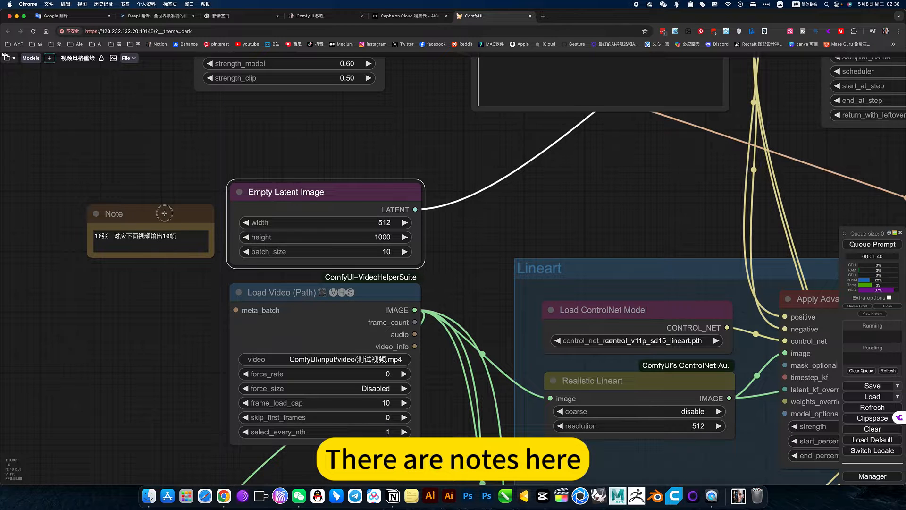
pyautogui.moveTo(165, 213); pyautogui.dragTo(162, 196)
# - Examine the Lineart, Softedge, Openpose and Canny ControlNet groups and the Lineart group's preview images
pyautogui.scroll(-5, 479, 297)
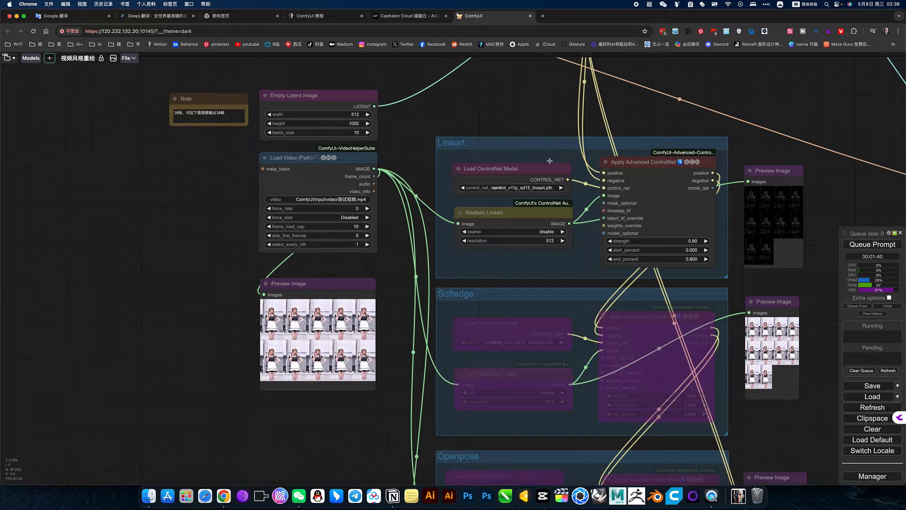
pyautogui.moveTo(751, 148); pyautogui.dragTo(604, 161)
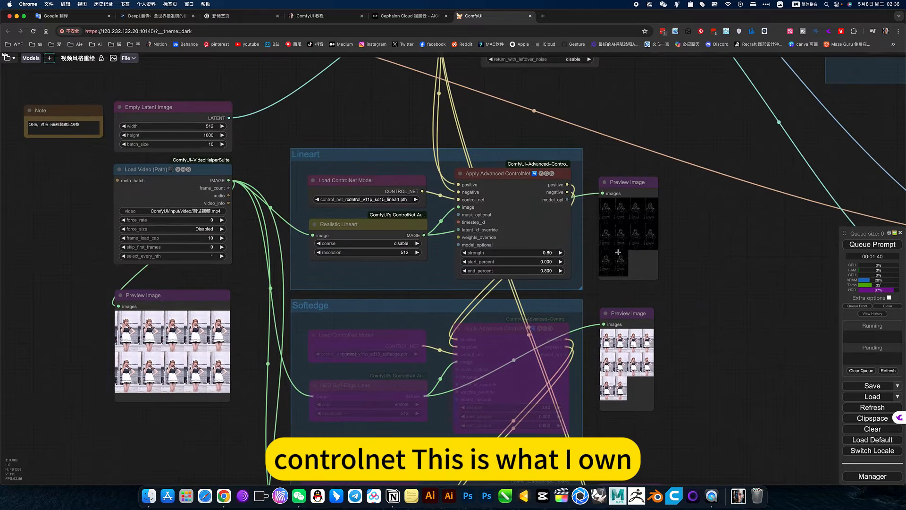
pyautogui.scroll(-10, 684, 410)
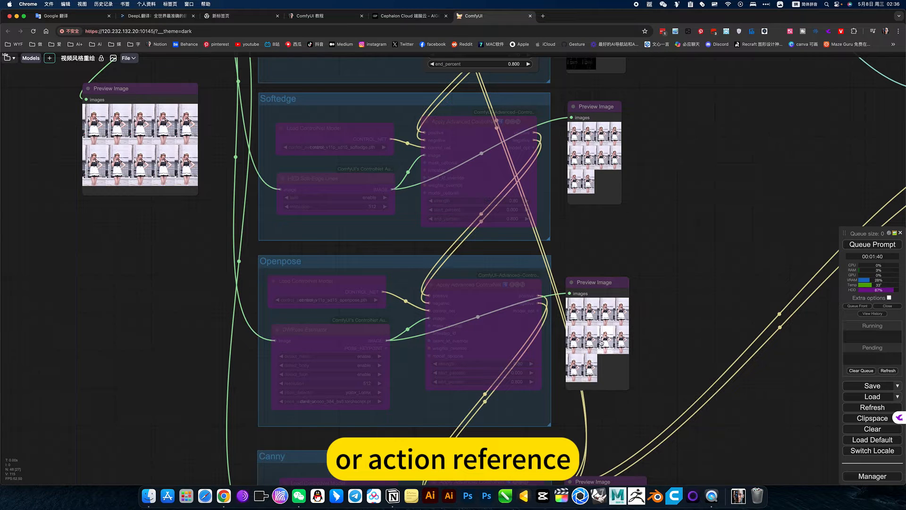
pyautogui.scroll(5, 646, 235)
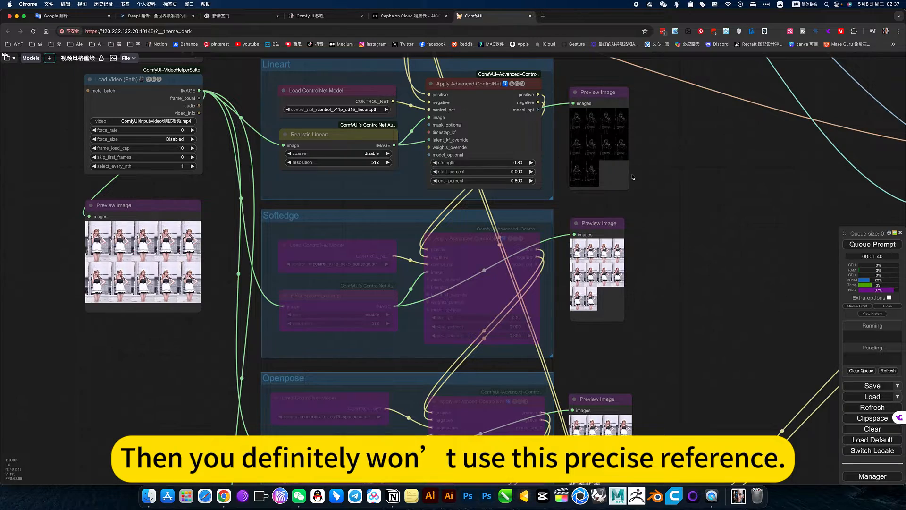
pyautogui.scroll(8, 633, 177)
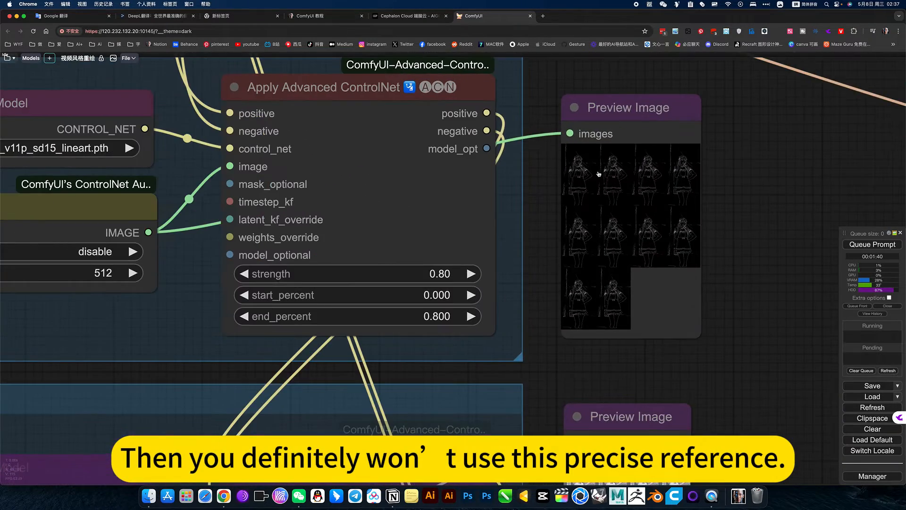
pyautogui.scroll(-8, 745, 235)
pyautogui.scroll(-5, 744, 235)
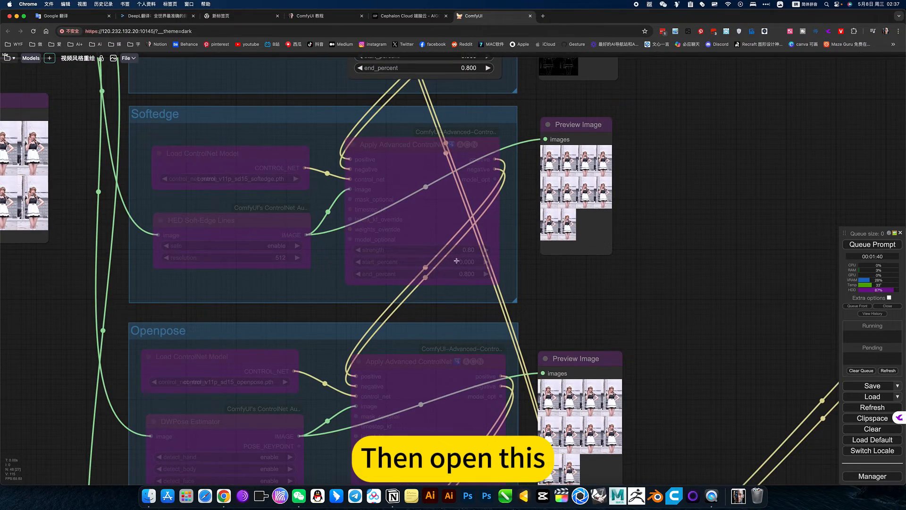
pyautogui.scroll(-5, 456, 261)
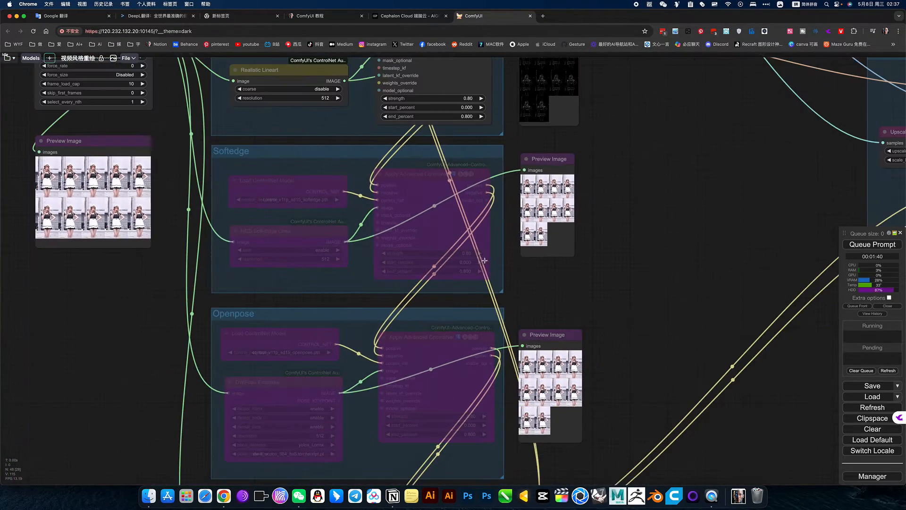
pyautogui.scroll(-5, 592, 270)
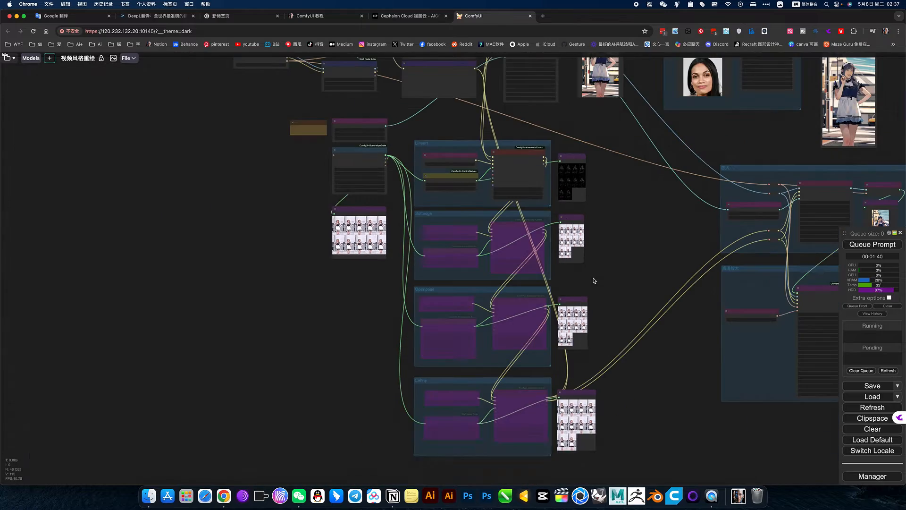
pyautogui.scroll(3, 550, 277)
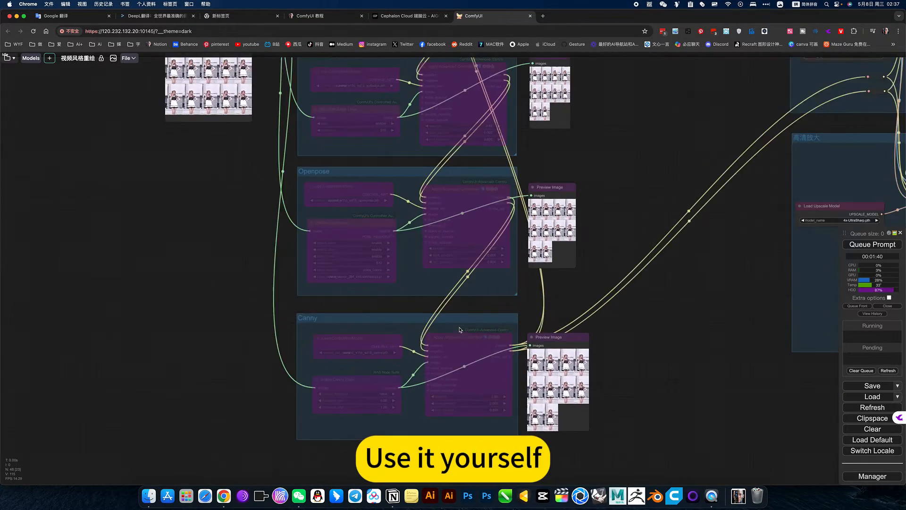
pyautogui.scroll(2, 519, 378)
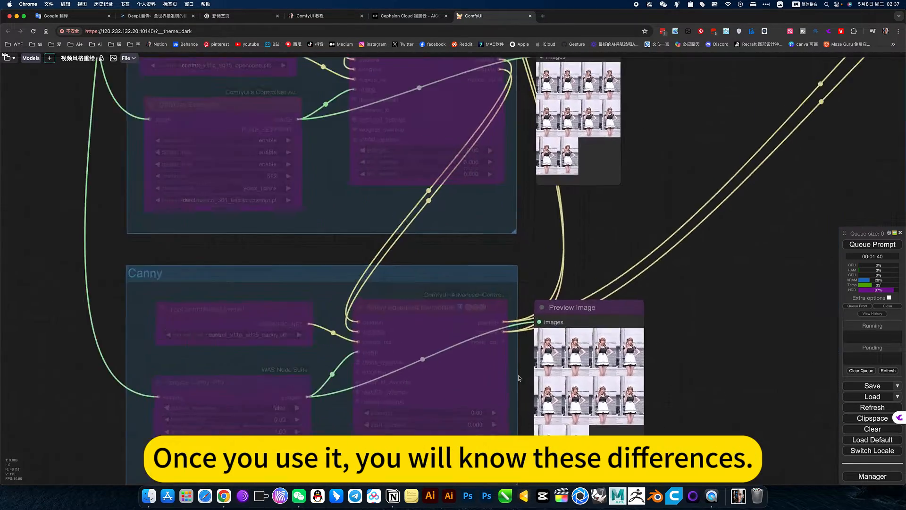
# - Nudge the FreeU_V2 and Sample Settings nodes slightly up within the AnimateDiff group
pyautogui.scroll(-6, 529, 373)
pyautogui.moveTo(557, 356); pyautogui.dragTo(533, 505)
pyautogui.moveTo(481, 132); pyautogui.dragTo(511, 178)
pyautogui.scroll(5, 296, 170)
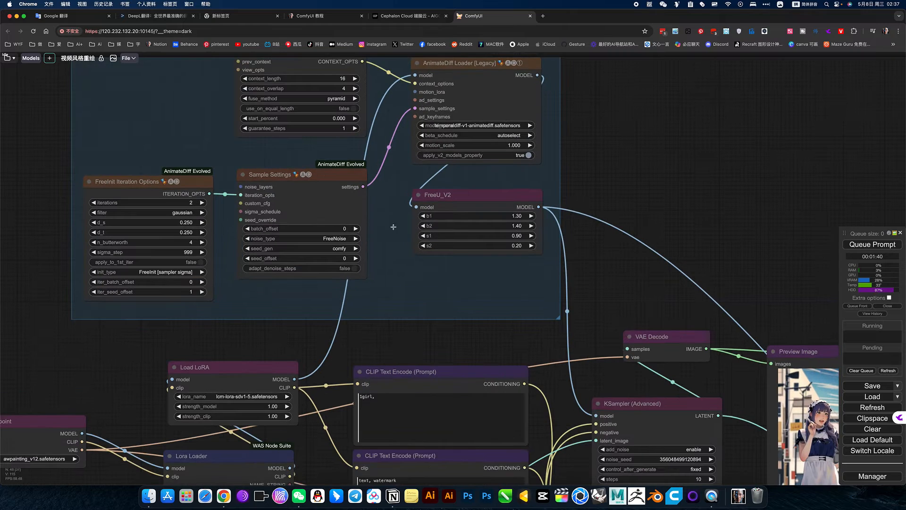
pyautogui.click(376, 192)
pyautogui.moveTo(450, 211); pyautogui.dragTo(449, 208)
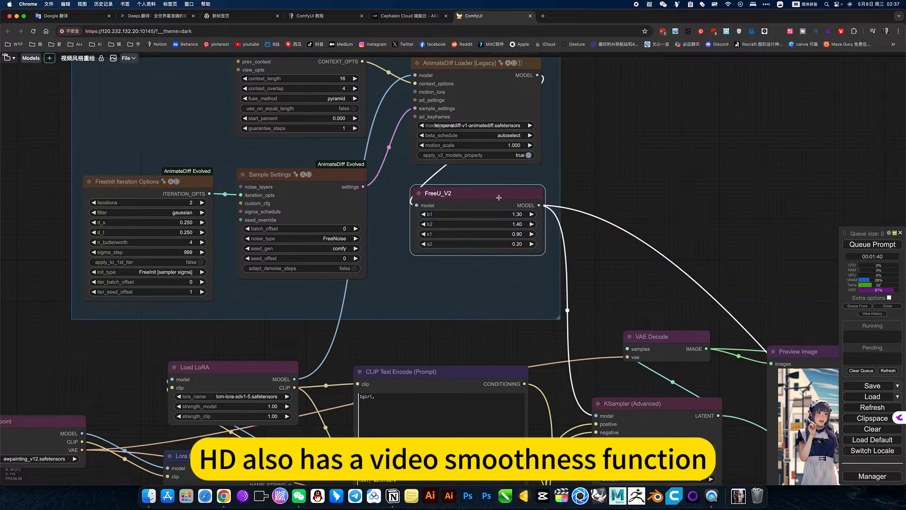
pyautogui.moveTo(639, 202); pyautogui.dragTo(685, 235)
pyautogui.moveTo(298, 217); pyautogui.dragTo(294, 213)
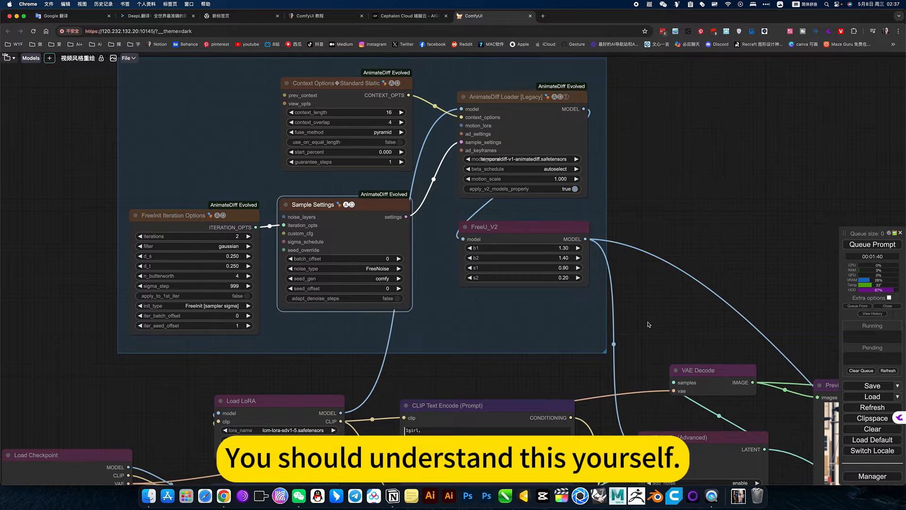
# - Review the overall node layout and the first KSampler (Advanced) node's sampler name, scheduler, steps and cfg
pyautogui.scroll(-5, 649, 324)
pyautogui.moveTo(653, 319); pyautogui.dragTo(552, 219)
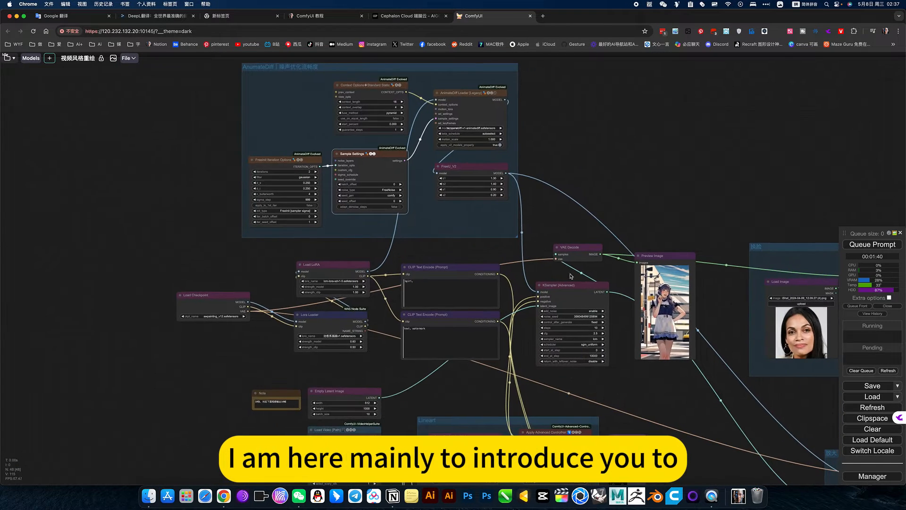
pyautogui.moveTo(621, 379); pyautogui.dragTo(497, 333)
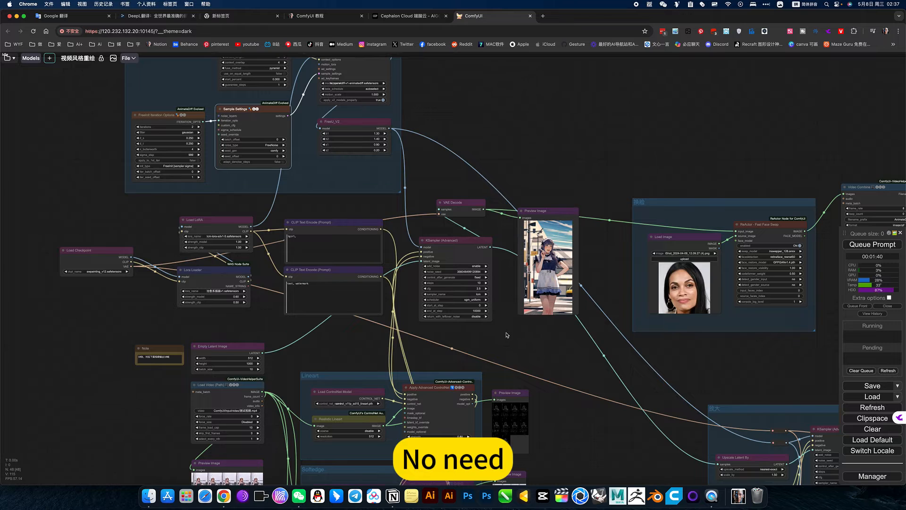
pyautogui.scroll(3, 506, 335)
pyautogui.scroll(1, 485, 350)
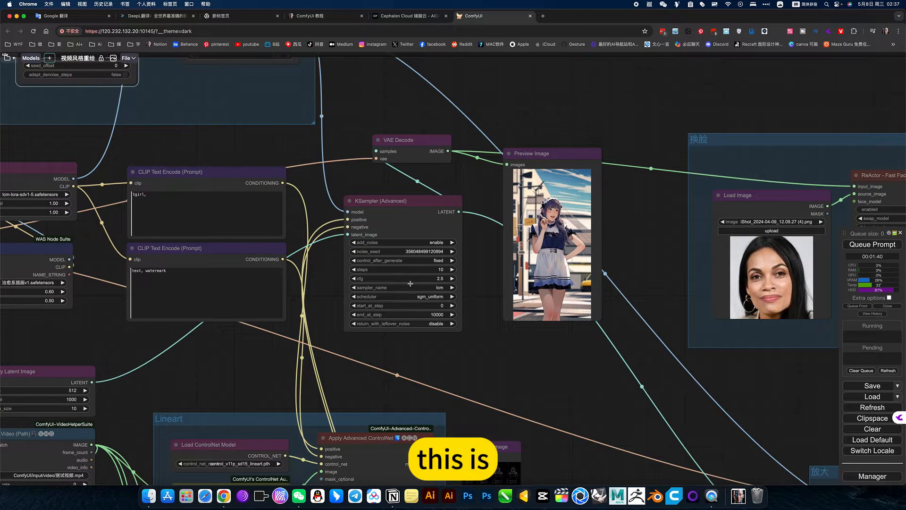
pyautogui.scroll(10, 450, 302)
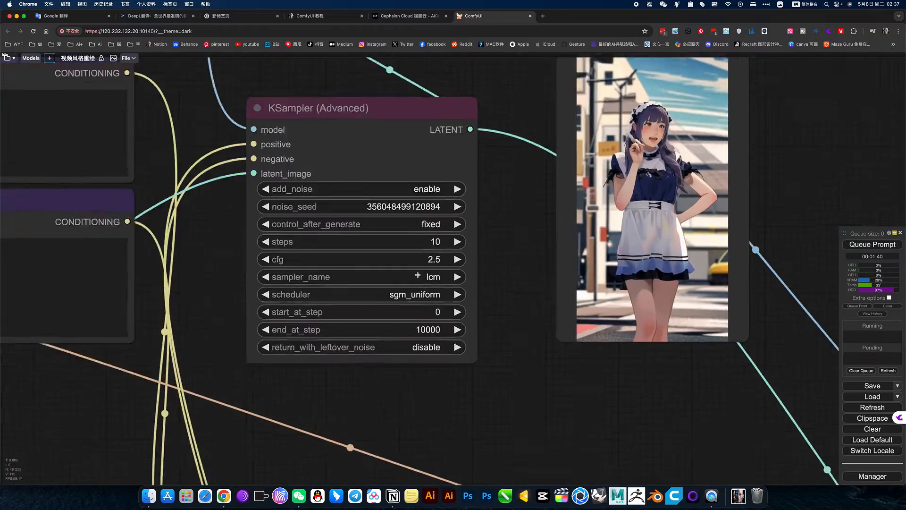
pyautogui.scroll(-10, 484, 284)
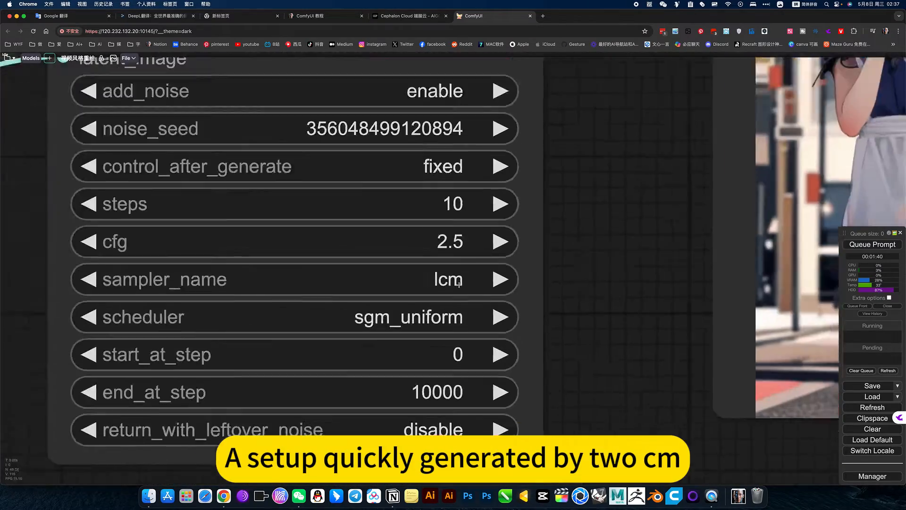
pyautogui.scroll(-4, 503, 313)
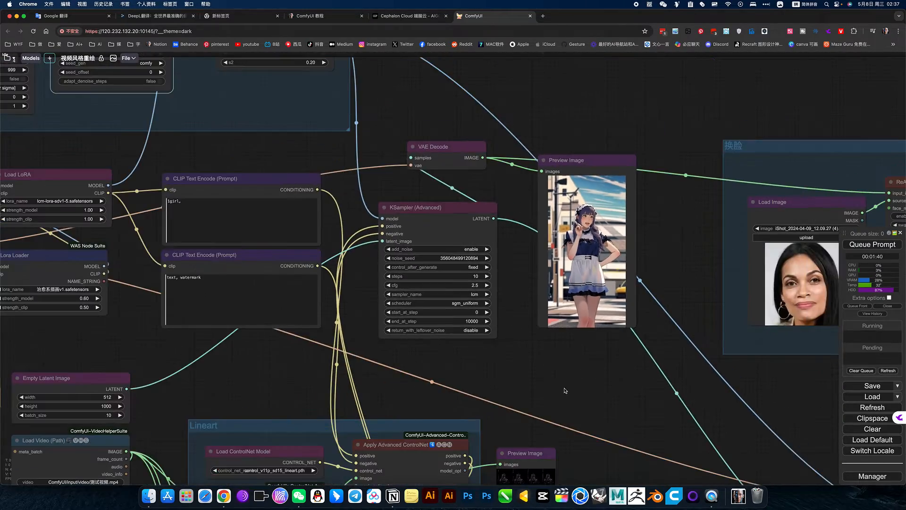
# - Disable the 高清放大, 放大 and 换脸 groups in Fast Groups Bypasser, leaving AnimateDiff and Lineart enabled
pyautogui.moveTo(566, 384); pyautogui.dragTo(300, 377)
pyautogui.scroll(5, 369, 376)
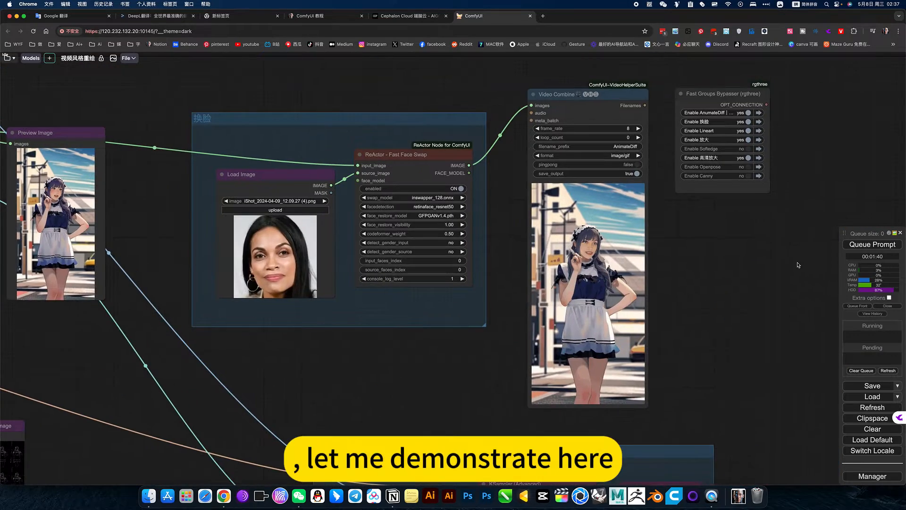
pyautogui.moveTo(712, 317); pyautogui.dragTo(591, 421)
pyautogui.scroll(6, 638, 271)
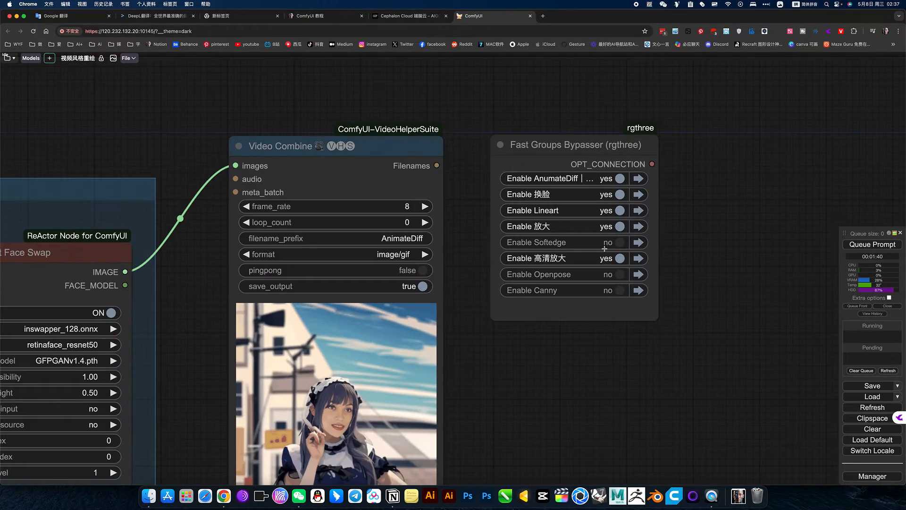
pyautogui.click(619, 259)
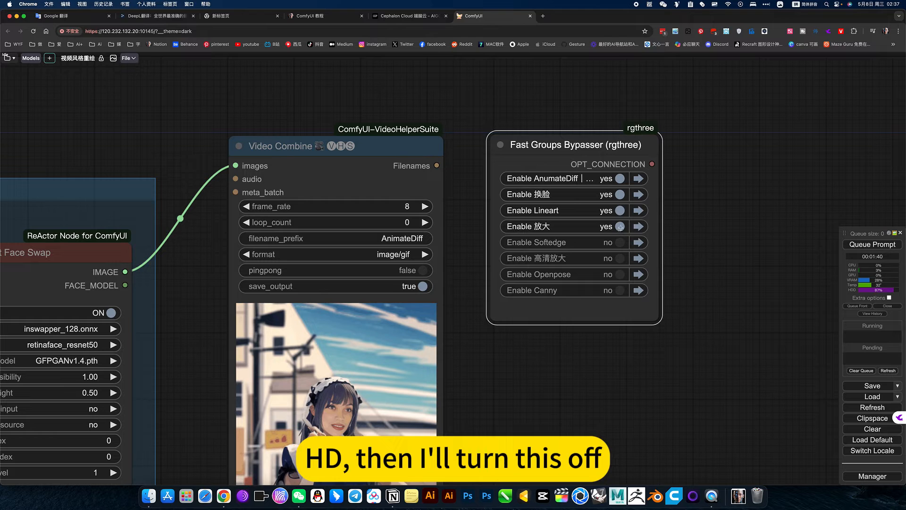
pyautogui.click(620, 195)
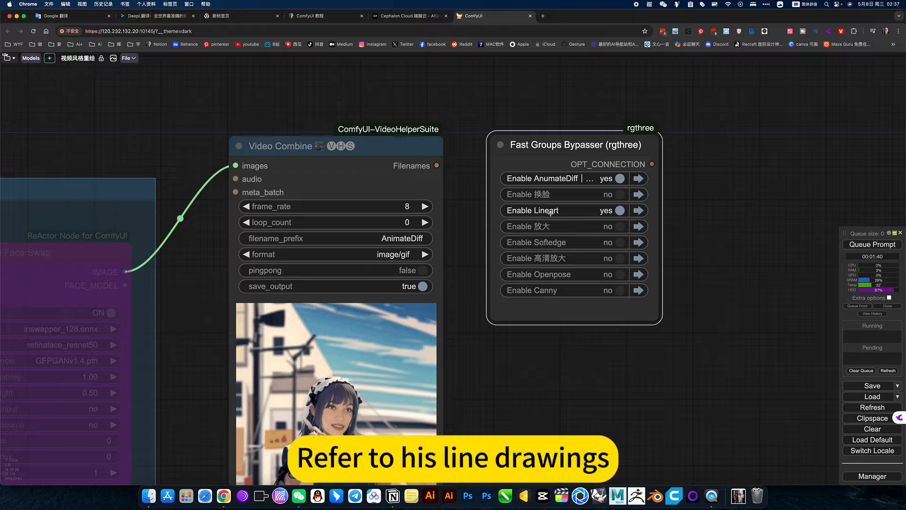
# - Queue the workflow for generation and follow its progress at the first KSampler (Advanced) node
pyautogui.scroll(-5, 512, 397)
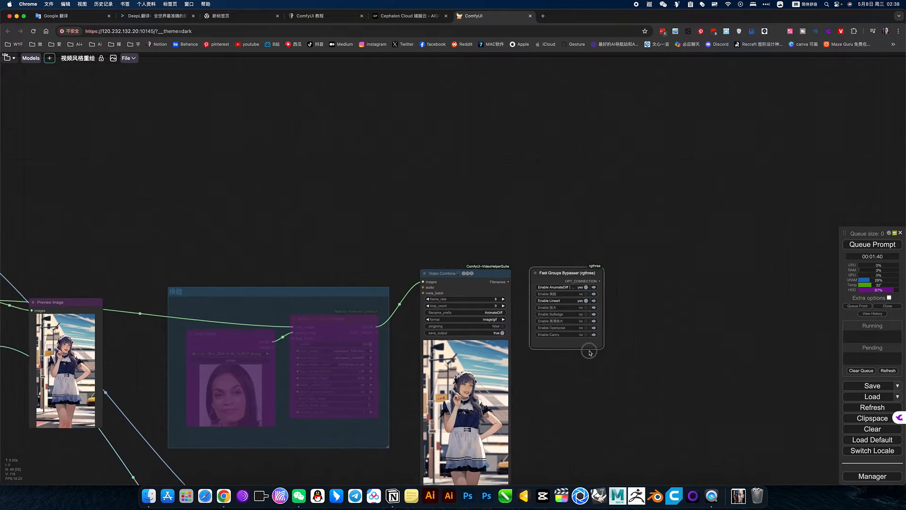
pyautogui.scroll(-5, 660, 329)
pyautogui.hotkey('ctrl', 'Return')
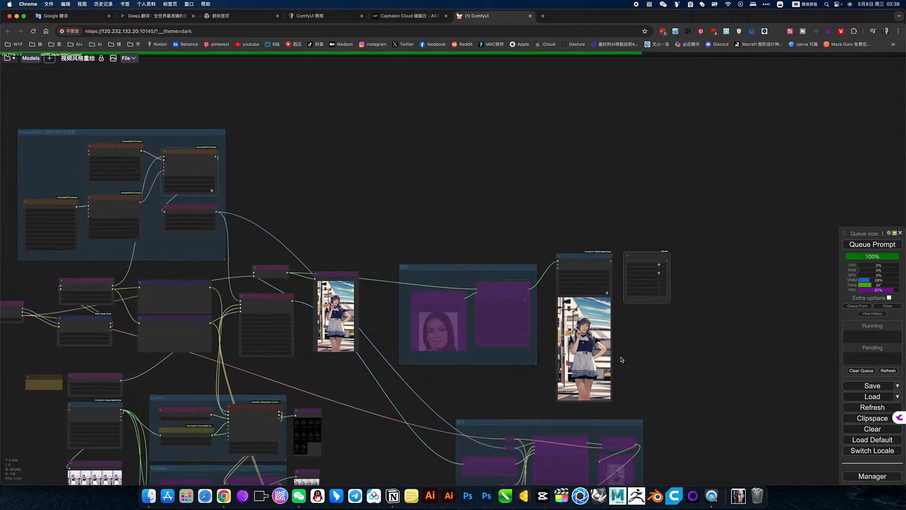
pyautogui.moveTo(487, 400); pyautogui.dragTo(685, 348)
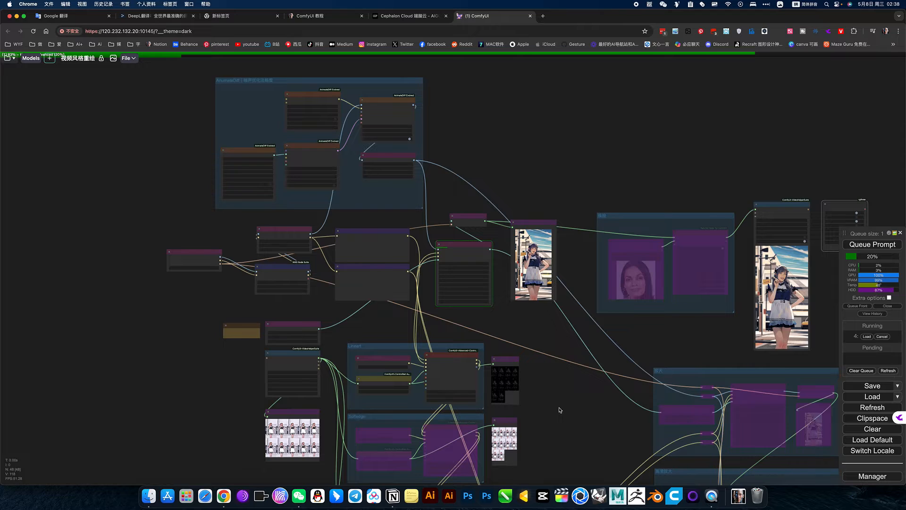
pyautogui.scroll(10, 491, 255)
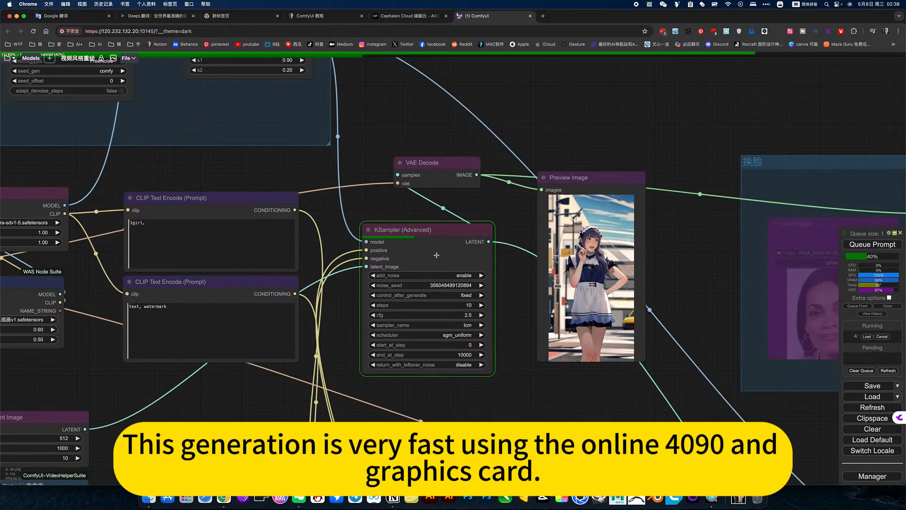
# - Look at the ComfyUI offerings on the Cephalon Cloud page, return to ComfyUI and view the saved workflow list and the model loading nodes
pyautogui.click(404, 16)
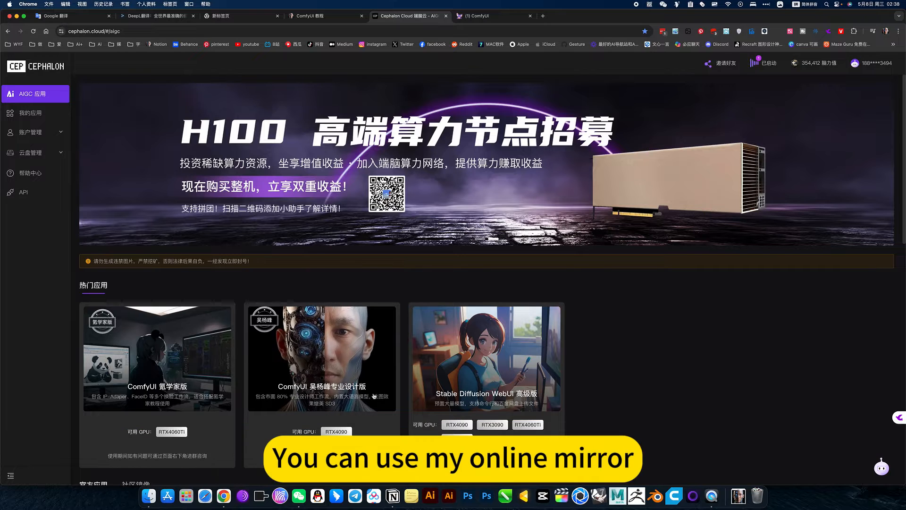
pyautogui.click(484, 17)
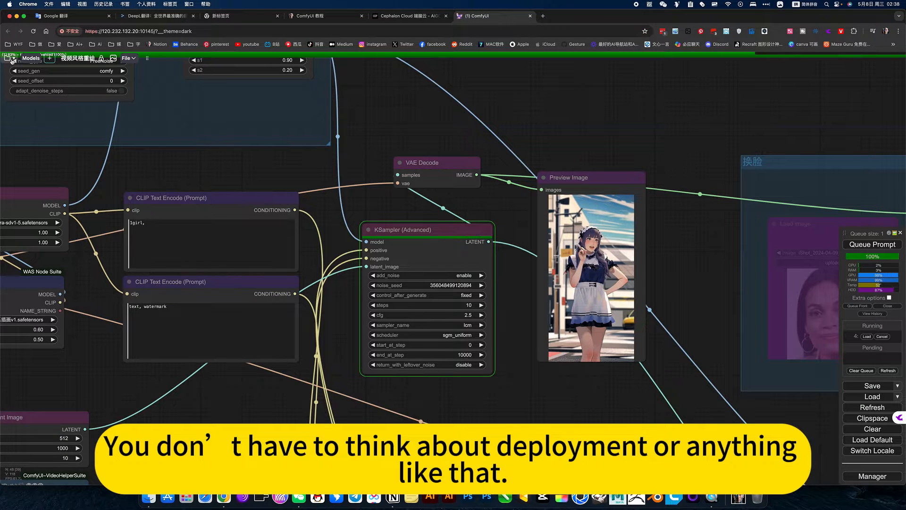
pyautogui.click(11, 59)
pyautogui.click(15, 114)
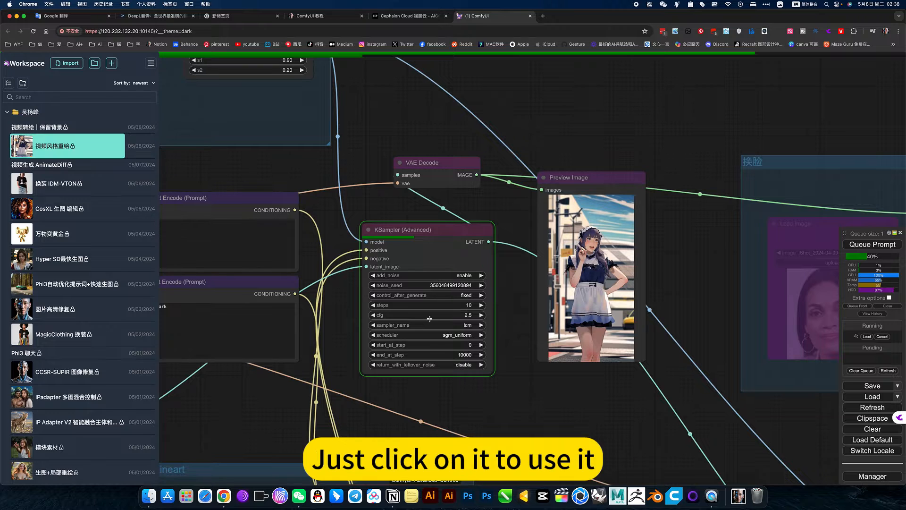
pyautogui.click(493, 415)
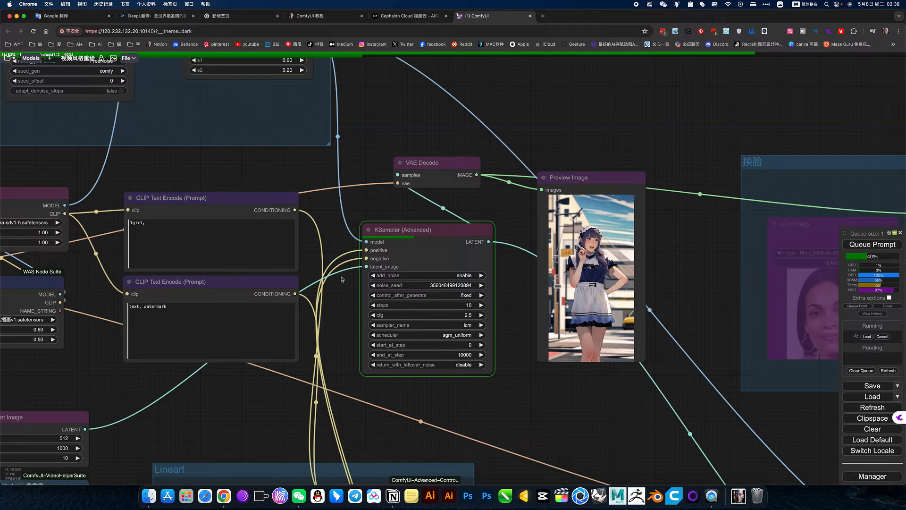
pyautogui.moveTo(222, 393); pyautogui.dragTo(555, 335)
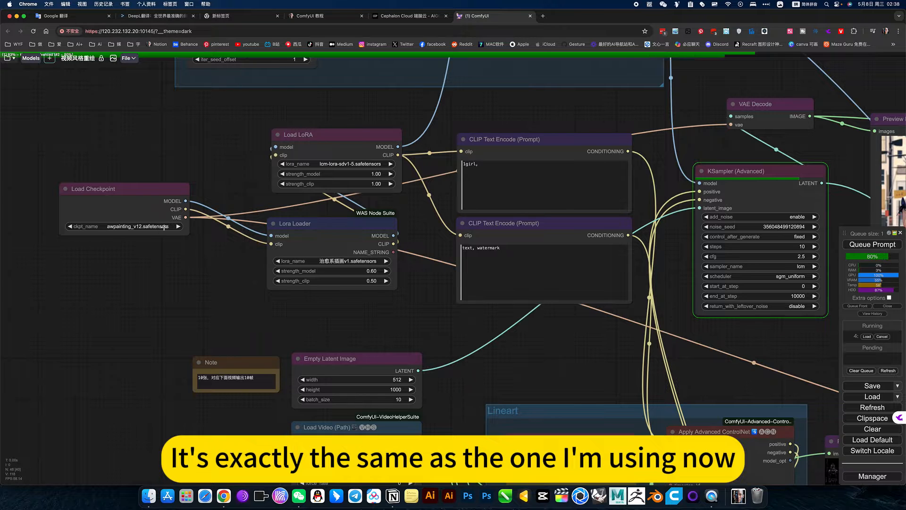
# - Follow the running generation from the Load Checkpoint node to the Preview Image node and inspect the finished video in Video Combine
pyautogui.click(164, 227)
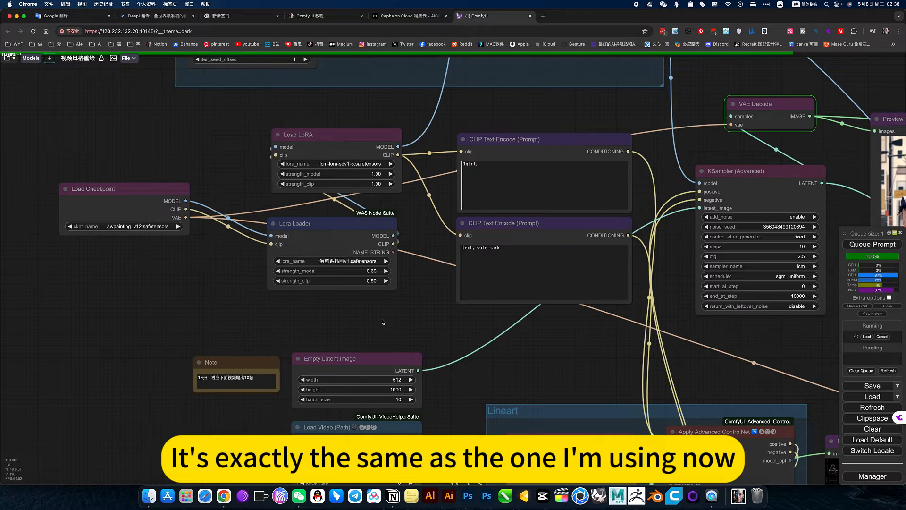
pyautogui.moveTo(317, 325); pyautogui.dragTo(90, 316)
pyautogui.moveTo(666, 335); pyautogui.dragTo(469, 363)
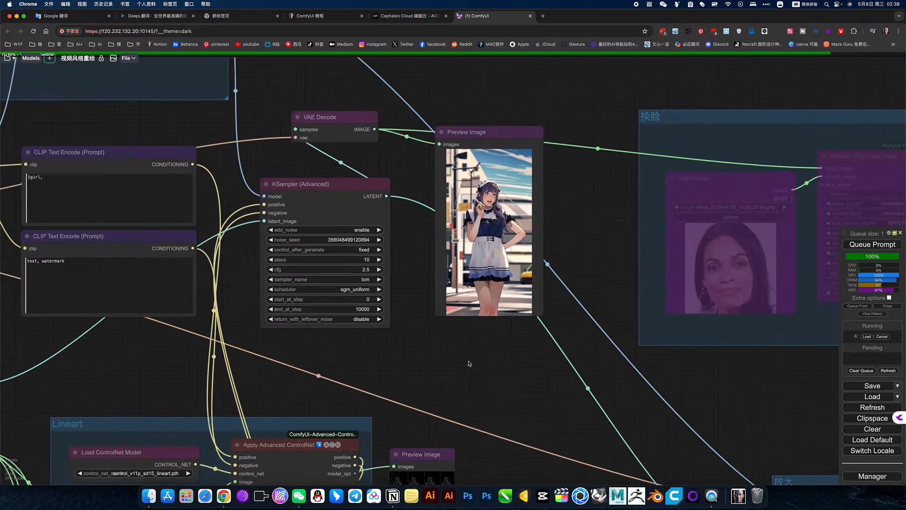
pyautogui.moveTo(599, 226); pyautogui.dragTo(542, 257)
pyautogui.scroll(-3, 541, 264)
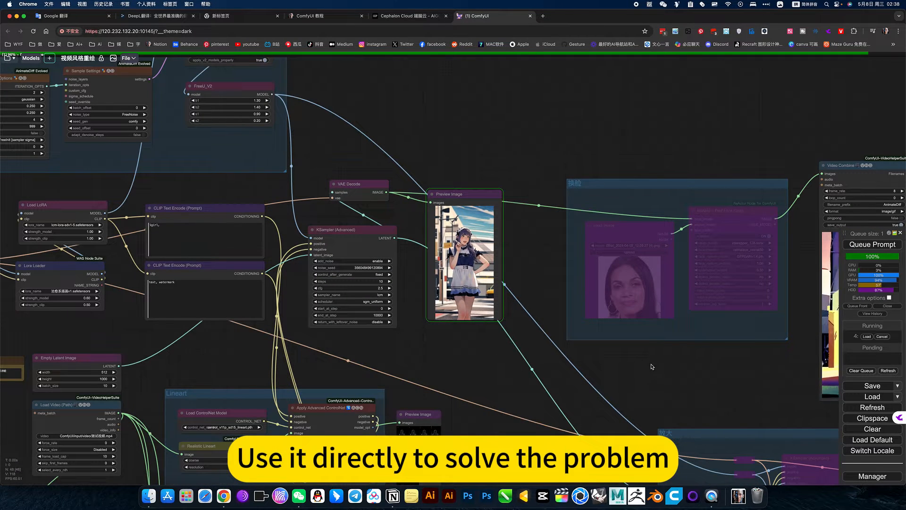
pyautogui.moveTo(652, 366); pyautogui.dragTo(473, 374)
pyautogui.moveTo(706, 350); pyautogui.dragTo(667, 350)
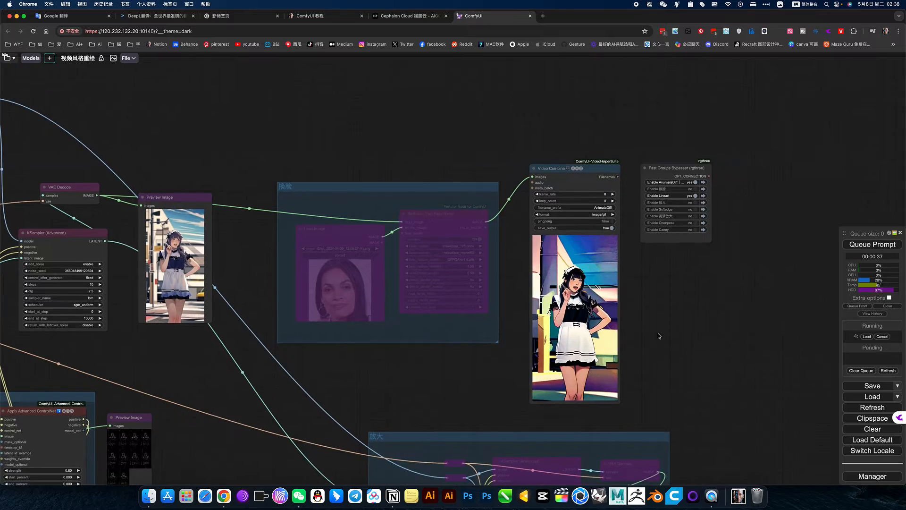
pyautogui.scroll(3, 659, 336)
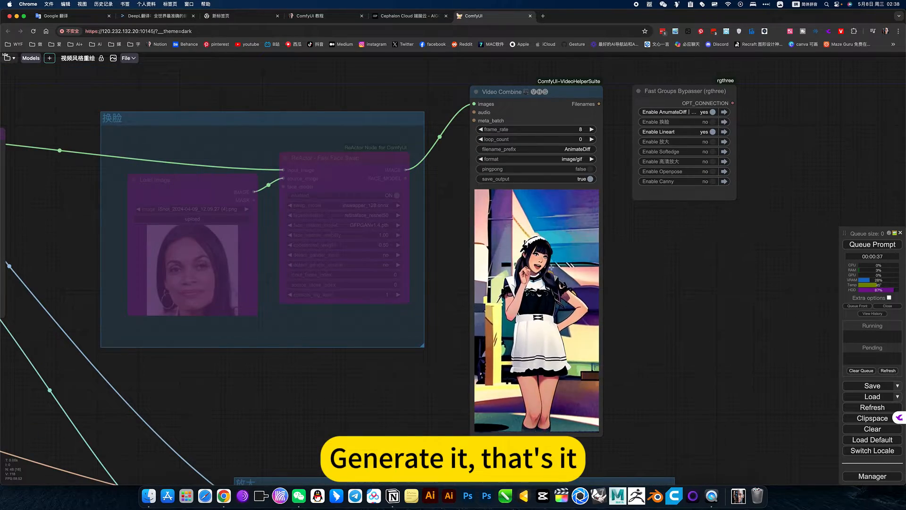
pyautogui.scroll(5, 551, 267)
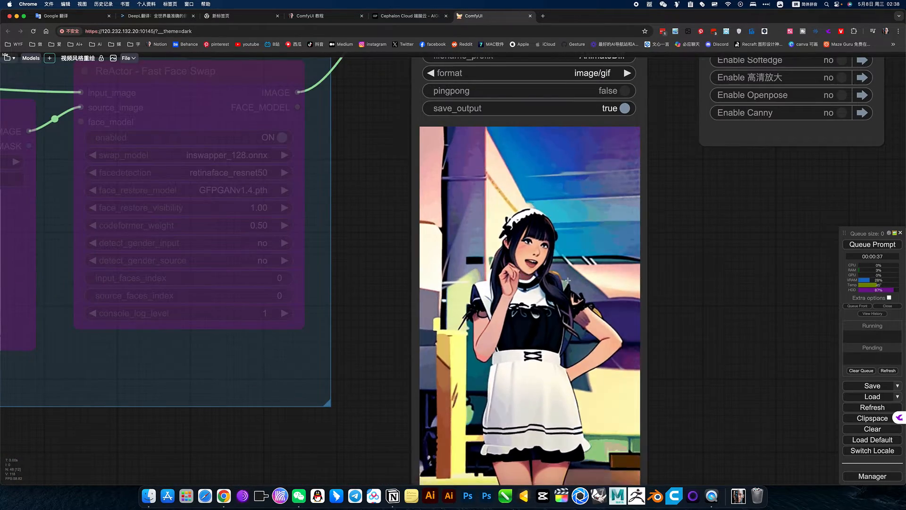
pyautogui.scroll(-5, 568, 280)
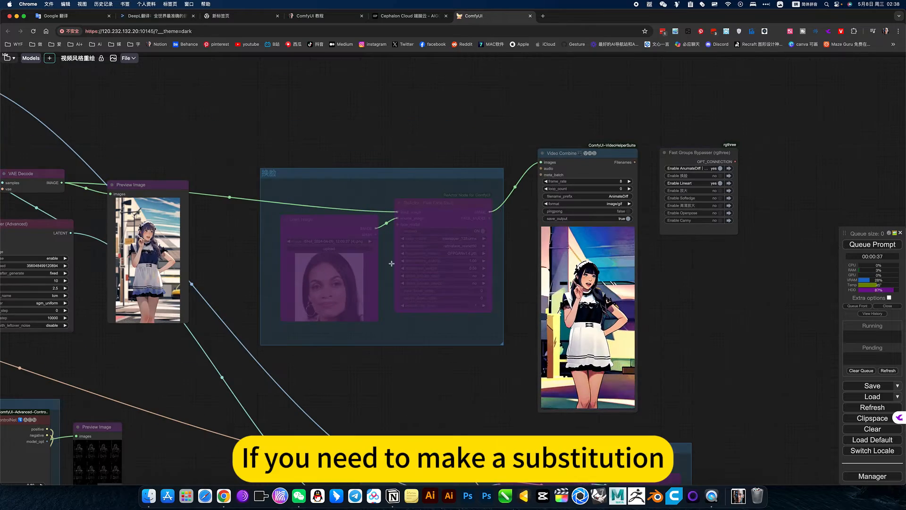
# - Enable the 换脸 group in Fast Groups Bypasser and look over its Load Image and ReActor - Fast Face Swap nodes
pyautogui.scroll(8, 697, 255)
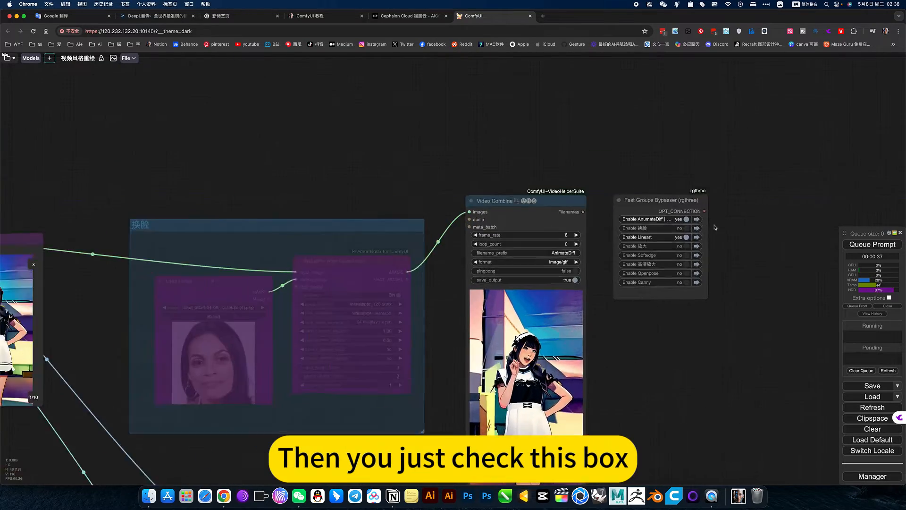
pyautogui.click(674, 231)
pyautogui.scroll(-8, 754, 312)
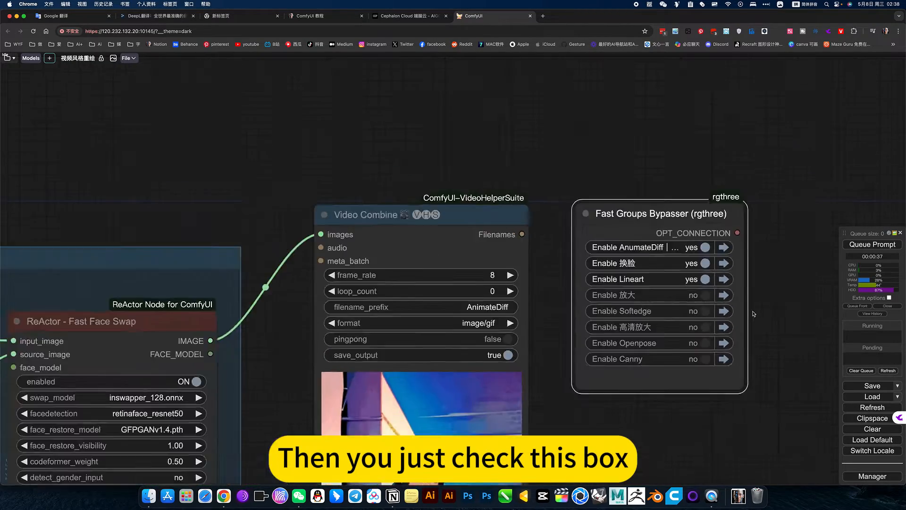
pyautogui.moveTo(655, 414); pyautogui.dragTo(828, 206)
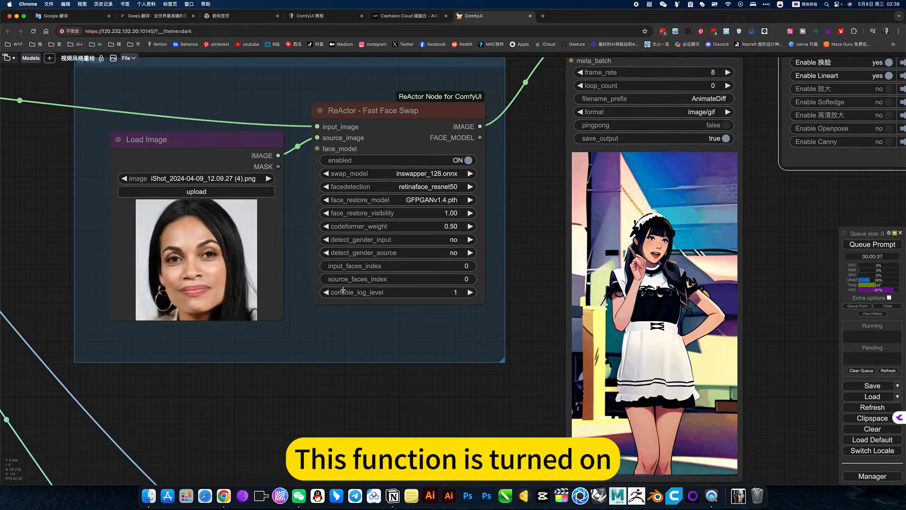
pyautogui.scroll(-4, 245, 404)
pyautogui.scroll(7, 246, 405)
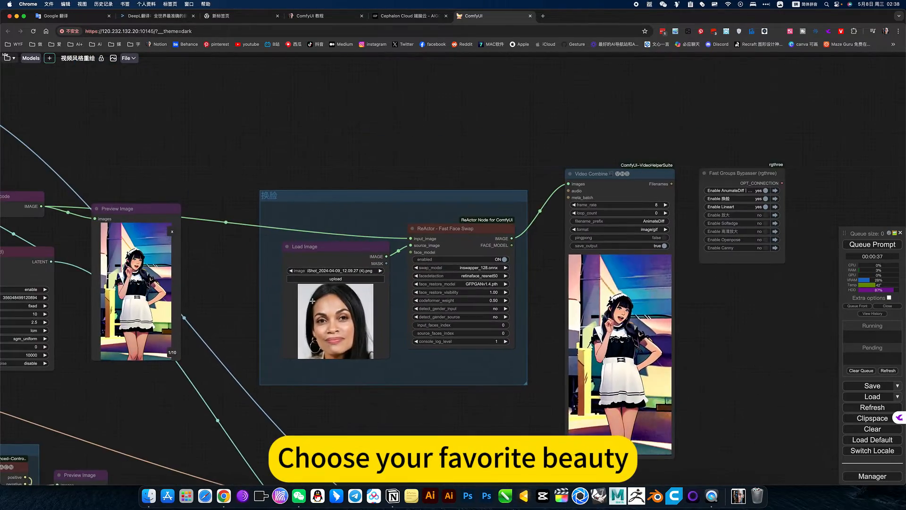
pyautogui.scroll(2, 336, 288)
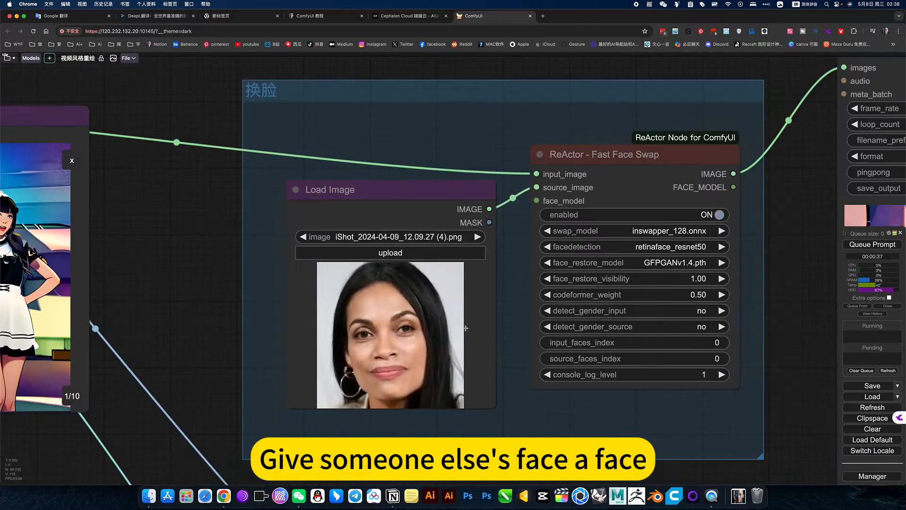
pyautogui.scroll(-5, 661, 258)
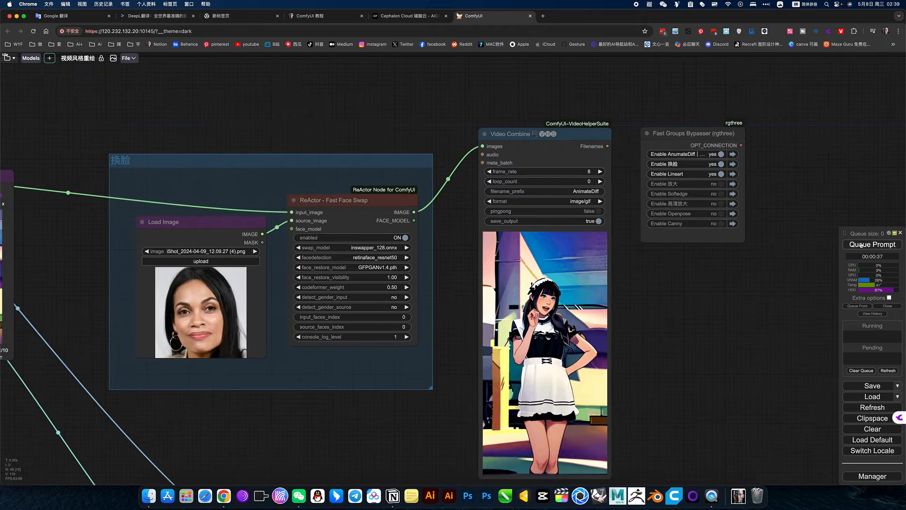
# - Queue the workflow with face swapping enabled and check the noise_seed and control_after_generate settings in the first KSampler (Advanced) node
pyautogui.click(872, 244)
pyautogui.scroll(-5, 716, 341)
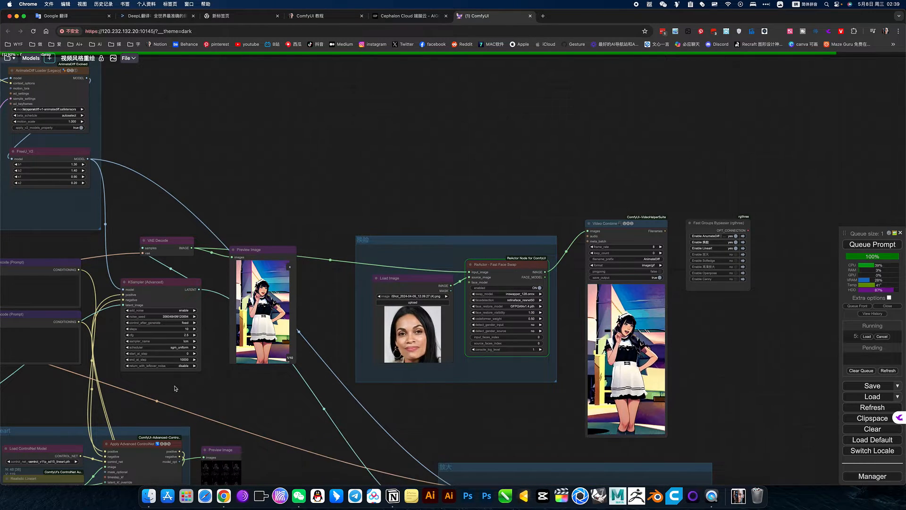
pyautogui.scroll(10, 299, 390)
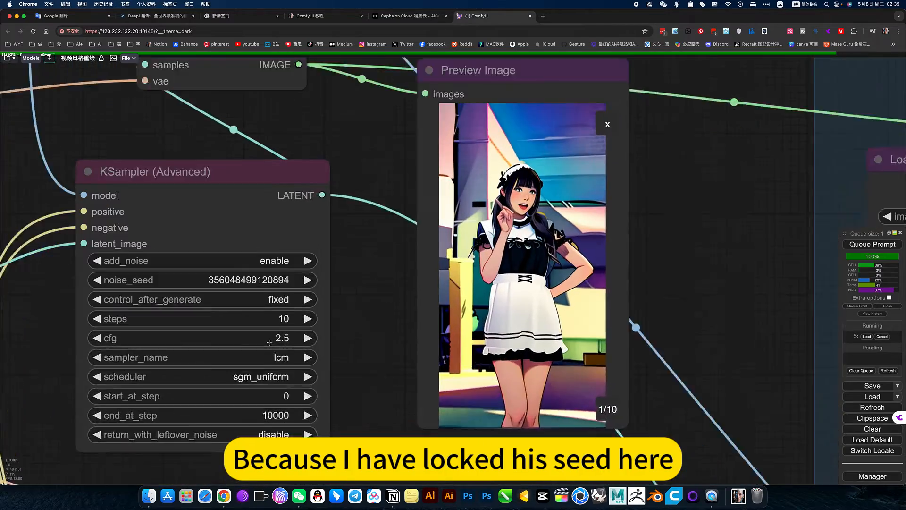
pyautogui.scroll(3, 270, 342)
pyautogui.scroll(-12, 427, 343)
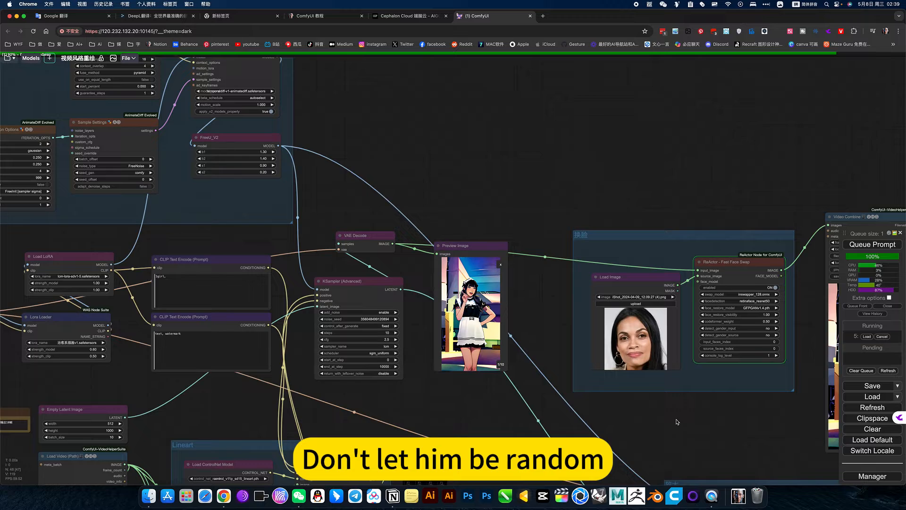
# - Examine the ReActor - Fast Face Swap node during the run, including the models available for facedetection
pyautogui.moveTo(616, 415); pyautogui.dragTo(476, 409)
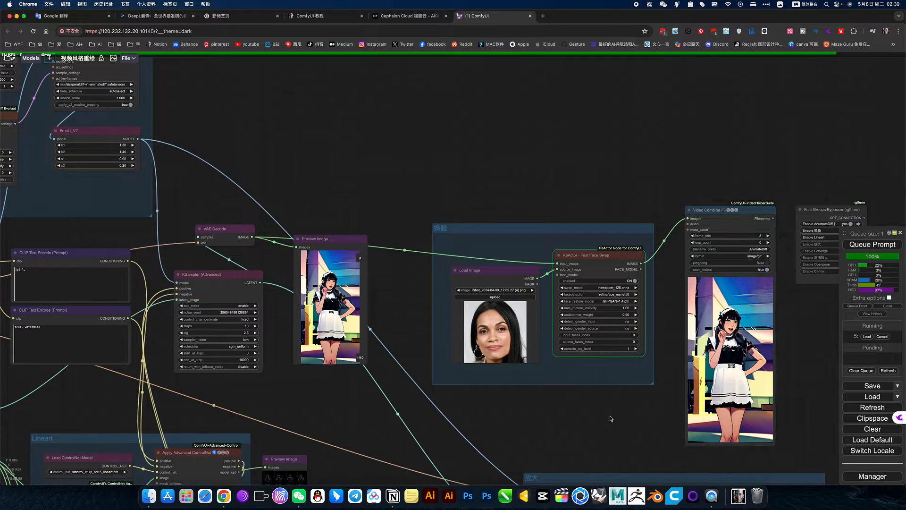
pyautogui.moveTo(611, 419); pyautogui.dragTo(407, 408)
pyautogui.scroll(5, 642, 332)
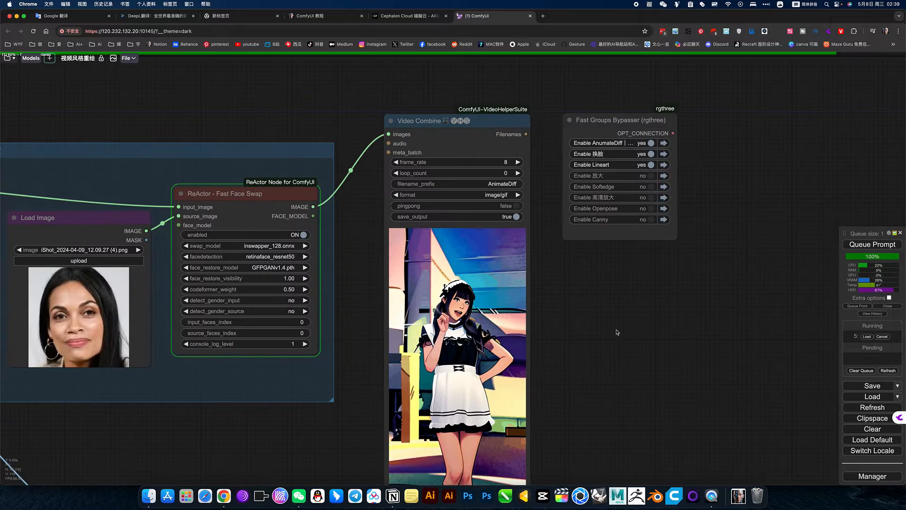
pyautogui.moveTo(606, 321); pyautogui.dragTo(691, 332)
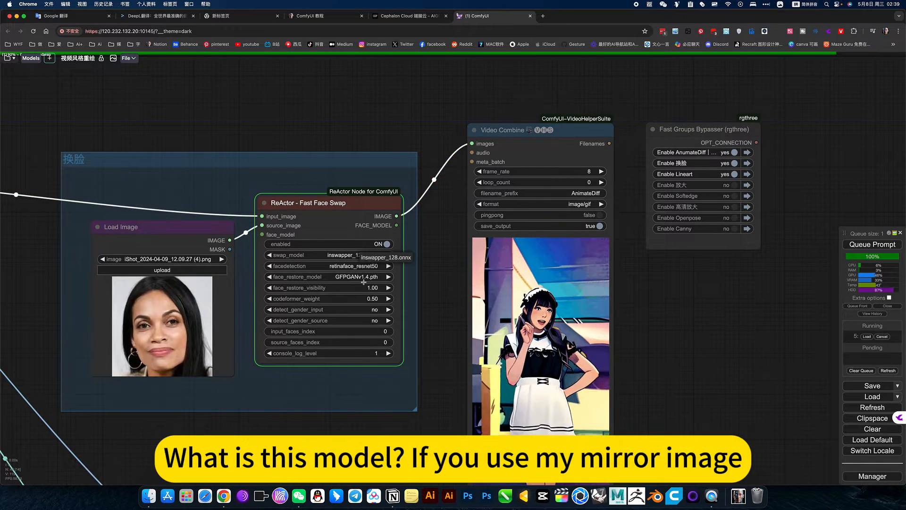
pyautogui.click(348, 266)
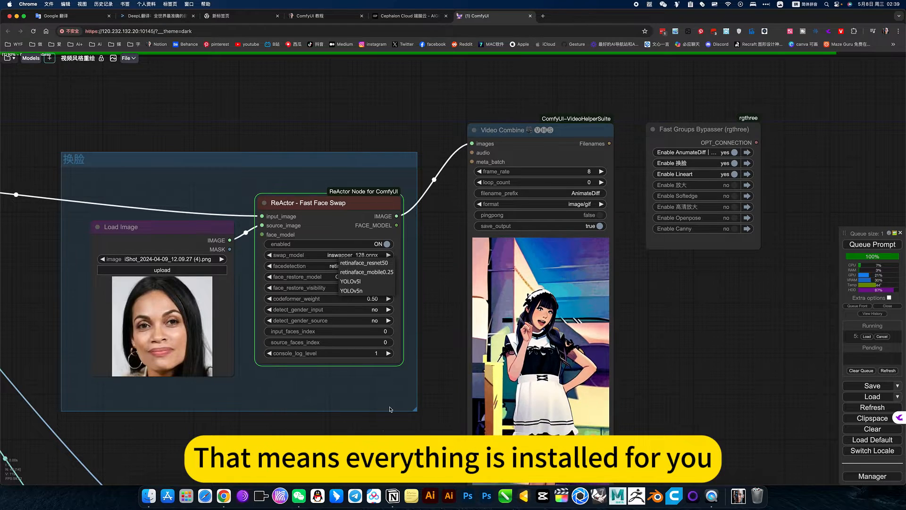
pyautogui.click(305, 435)
pyautogui.moveTo(306, 435); pyautogui.dragTo(380, 431)
pyautogui.scroll(4, 380, 431)
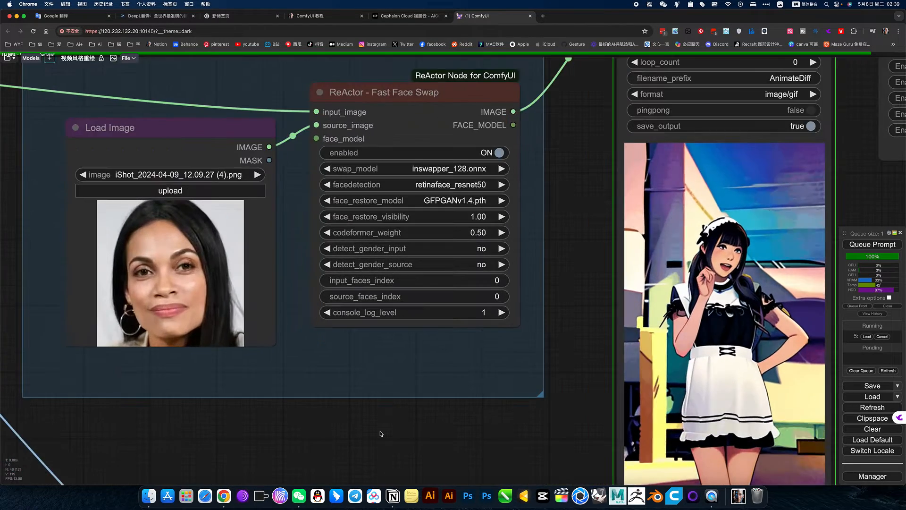
pyautogui.scroll(-2, 380, 431)
pyautogui.scroll(-1, 381, 433)
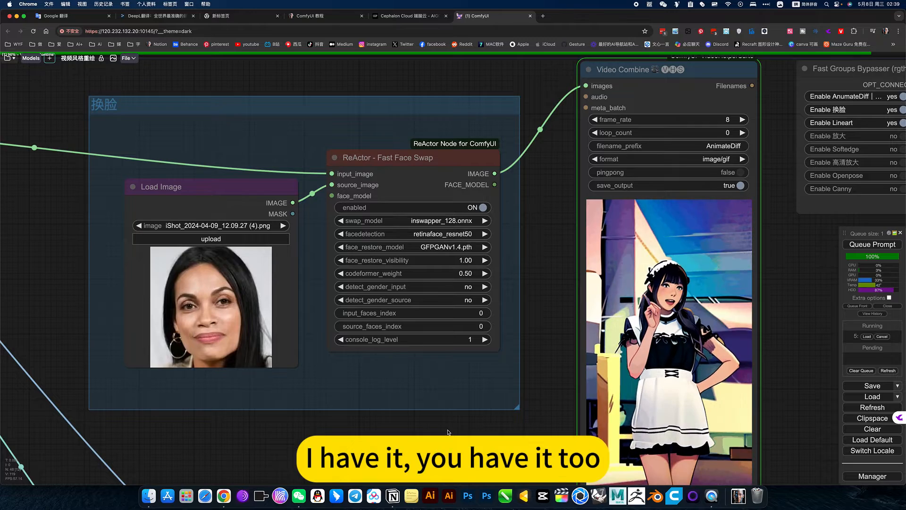
# - Survey the whole workflow layout and inspect the swapped face up close in the Video Combine output
pyautogui.scroll(-3, 448, 432)
pyautogui.scroll(-2, 448, 432)
pyautogui.scroll(-4, 402, 420)
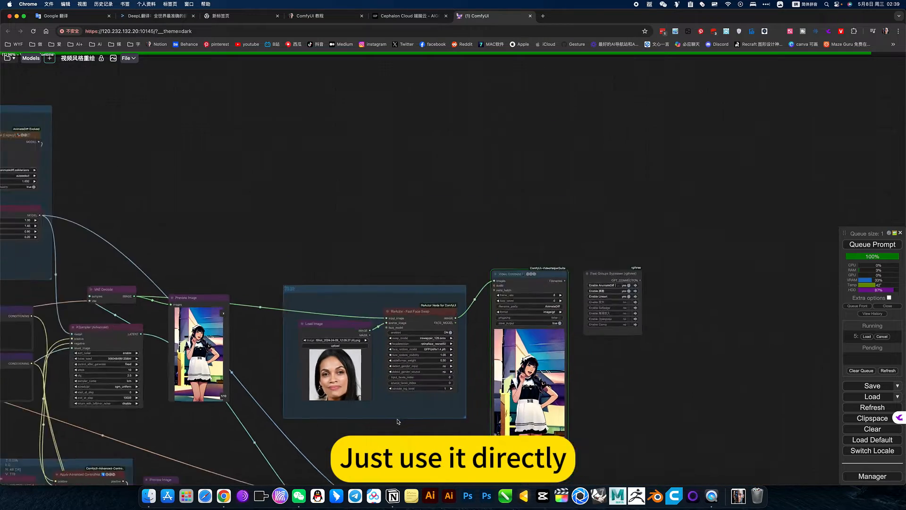
pyautogui.scroll(1, 474, 310)
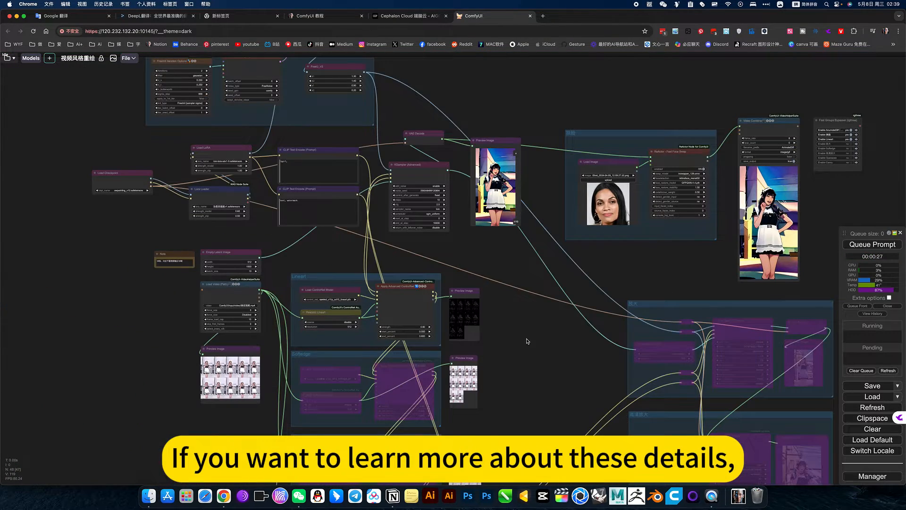
pyautogui.scroll(-5, 527, 341)
pyautogui.moveTo(396, 321); pyautogui.dragTo(360, 247)
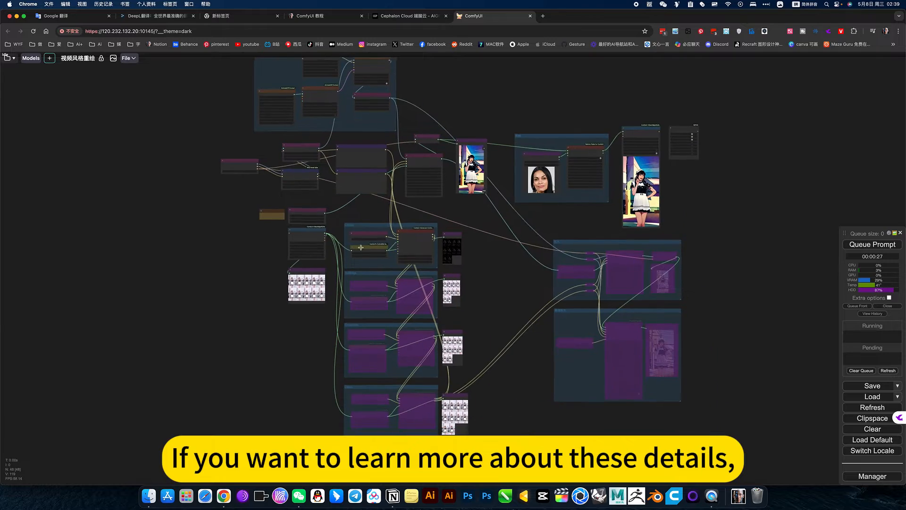
pyautogui.moveTo(516, 293); pyautogui.dragTo(485, 370)
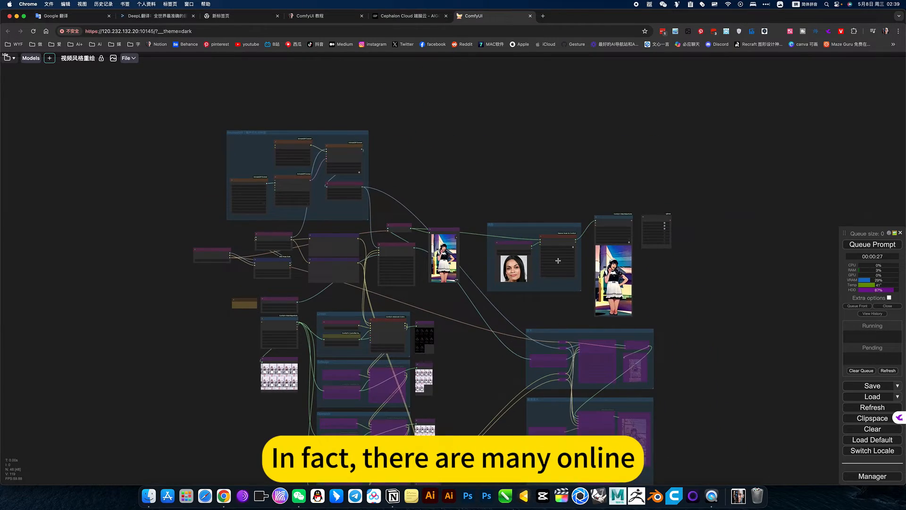
pyautogui.scroll(15, 558, 260)
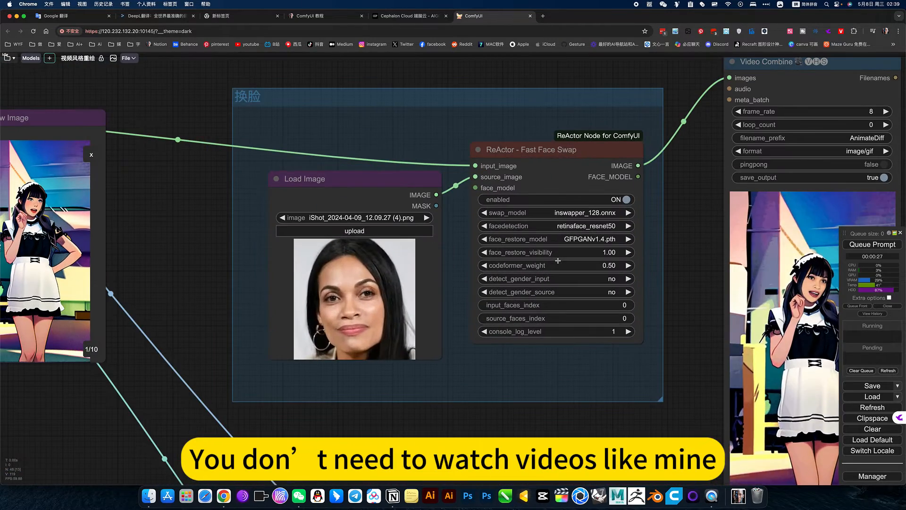
pyautogui.scroll(-5, 557, 261)
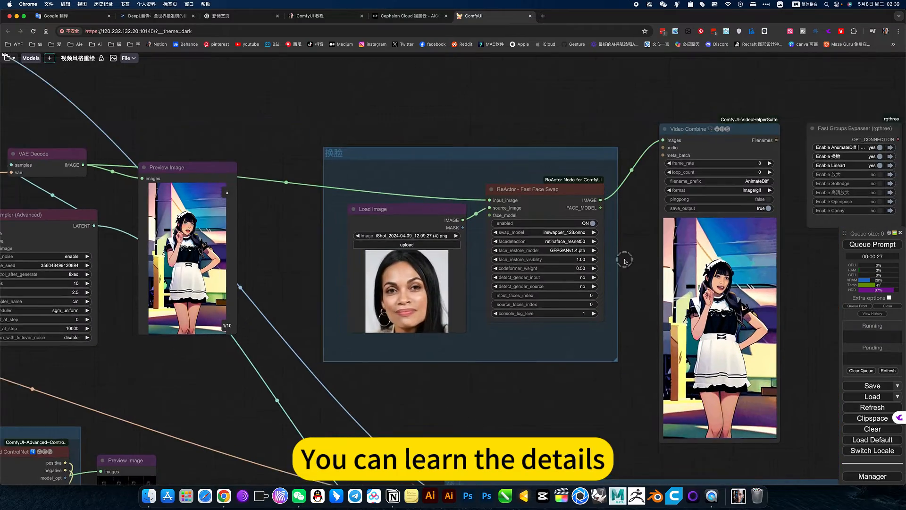
pyautogui.moveTo(624, 261); pyautogui.dragTo(521, 259)
pyautogui.scroll(5, 604, 294)
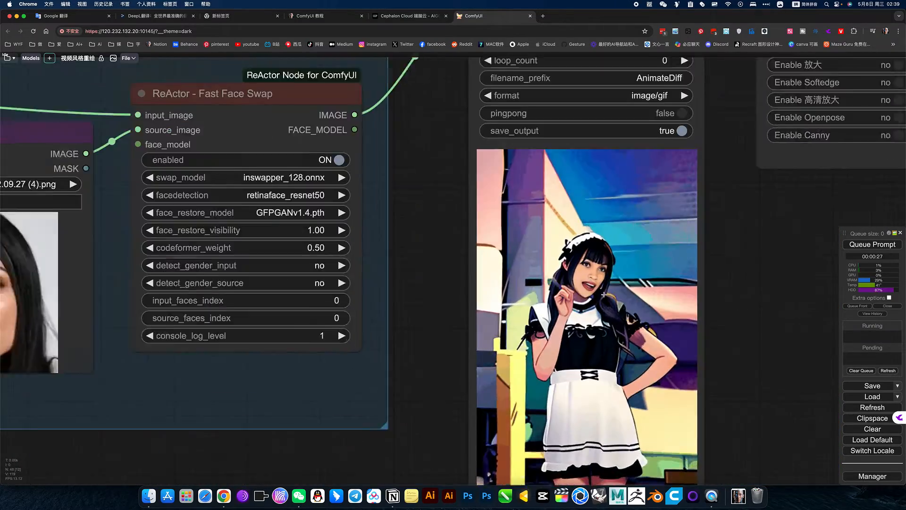
pyautogui.scroll(5, 604, 294)
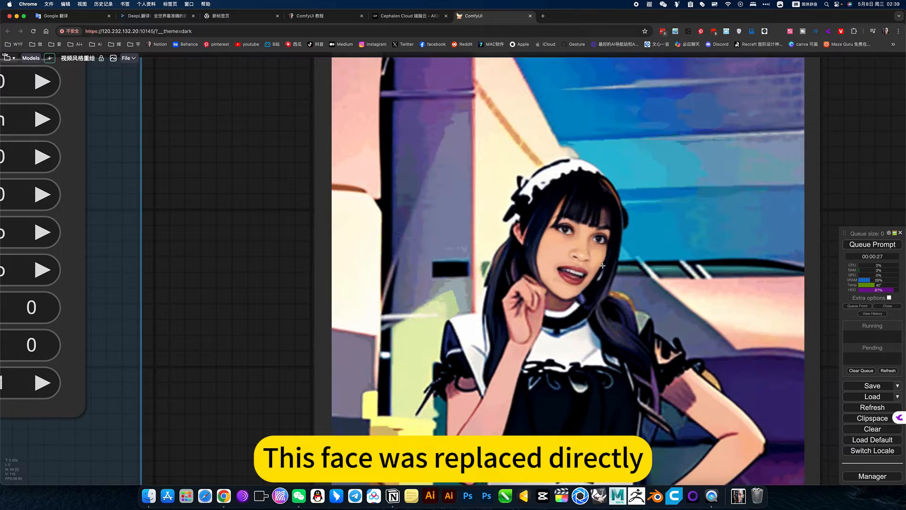
pyautogui.scroll(-11, 605, 267)
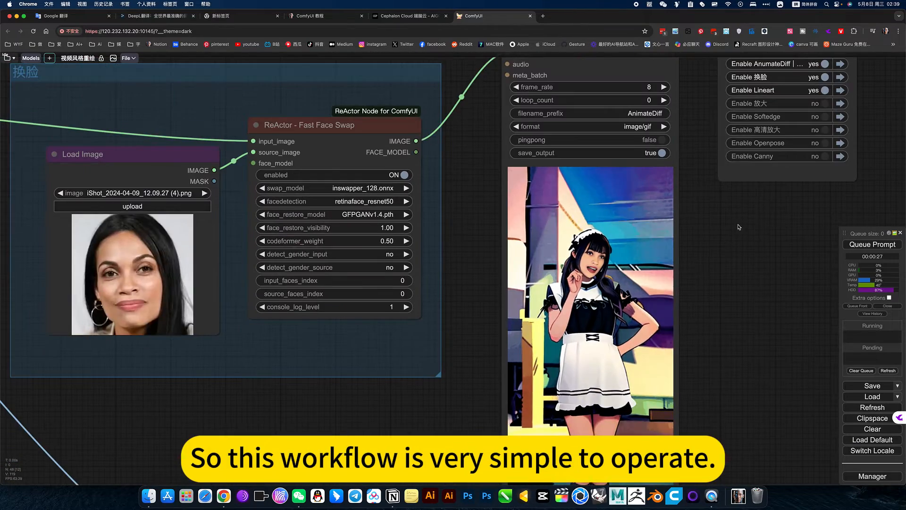
# - Disable the 换脸 group in Fast Groups Bypasser and look over the overall node layout
pyautogui.moveTo(739, 227); pyautogui.dragTo(645, 361)
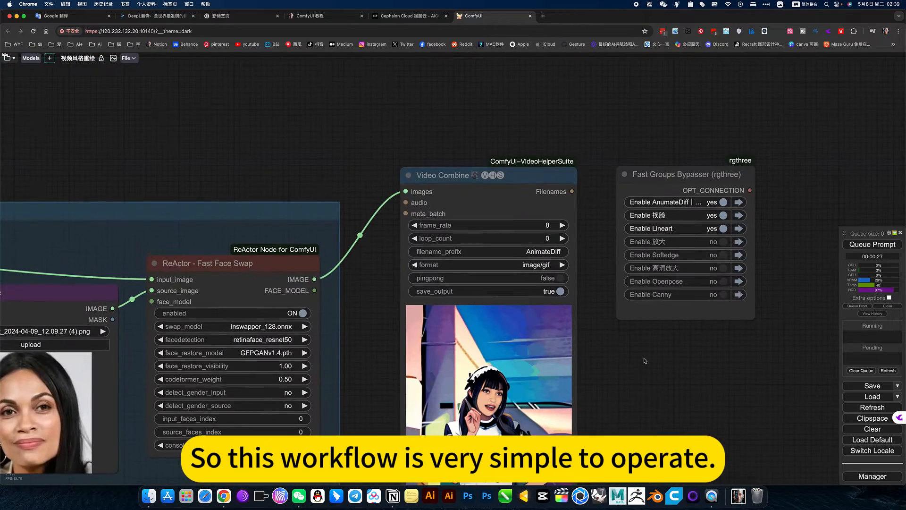
pyautogui.click(724, 215)
pyautogui.scroll(-6, 652, 377)
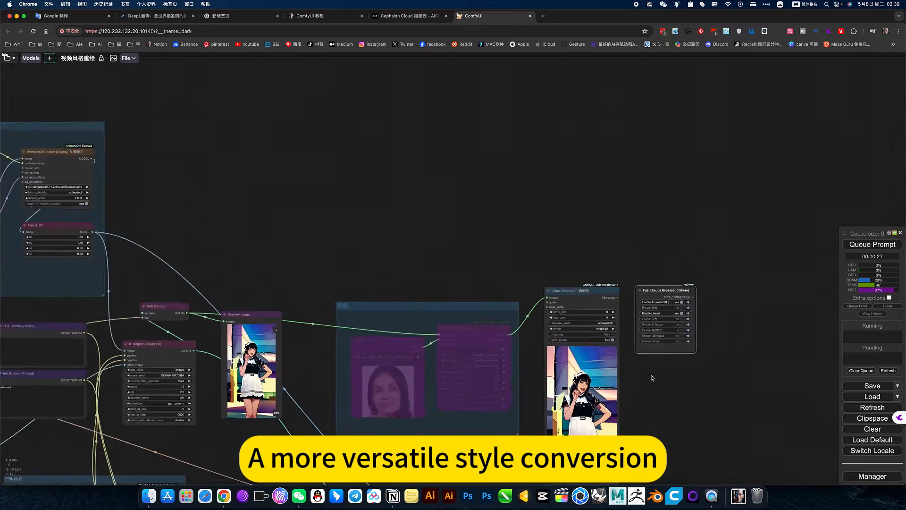
pyautogui.scroll(-3, 652, 377)
pyautogui.moveTo(657, 394); pyautogui.dragTo(682, 314)
pyautogui.scroll(4, 462, 357)
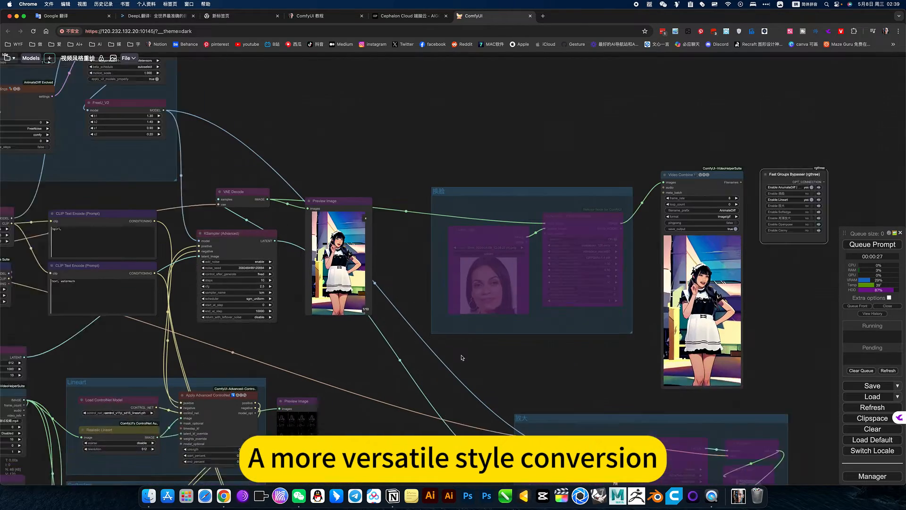
pyautogui.scroll(1, 462, 358)
pyautogui.scroll(-4, 545, 383)
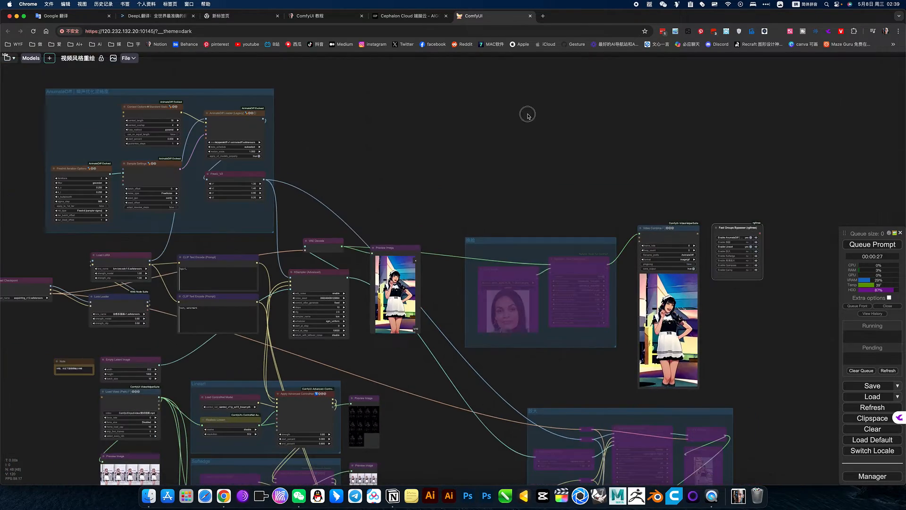
# - Switch to the ComfyUI 教程 notes page and look over the 视频风格转绘 section's annotated workflow and 视频风格重绘.json file
pyautogui.scroll(-2, 528, 115)
pyautogui.click(310, 16)
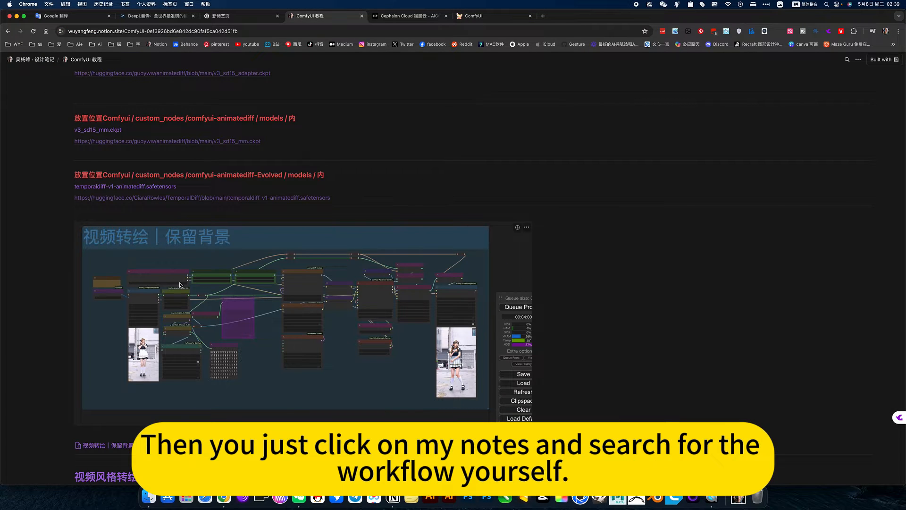
pyautogui.scroll(-5, 180, 284)
pyautogui.scroll(1, 180, 285)
pyautogui.scroll(-2, 180, 285)
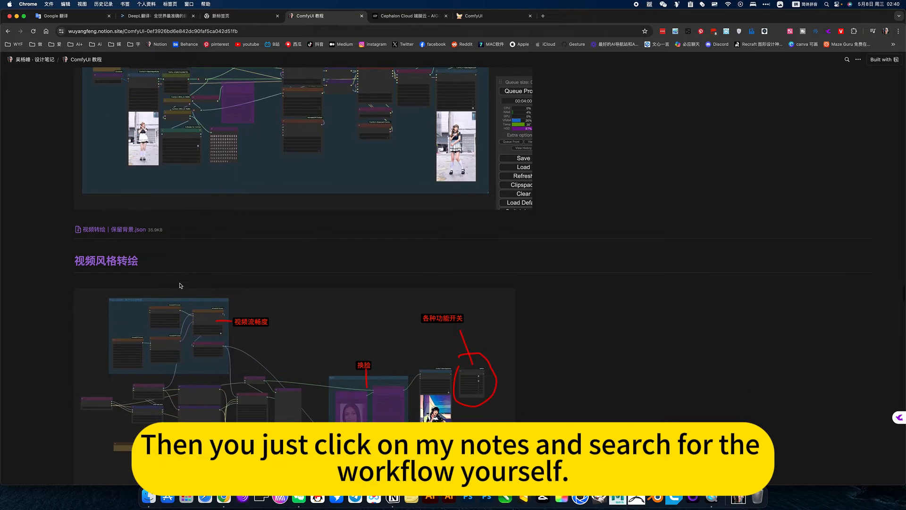
pyautogui.scroll(-10, 434, 273)
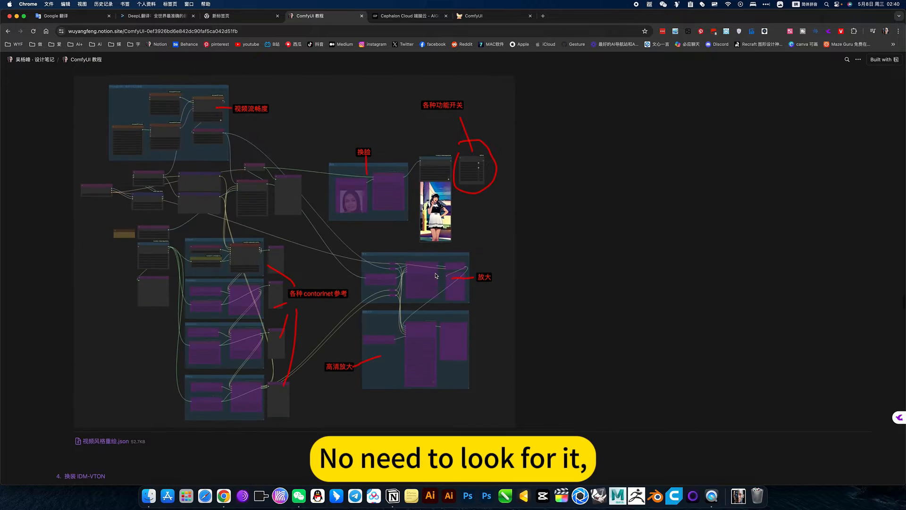
pyautogui.scroll(2, 435, 277)
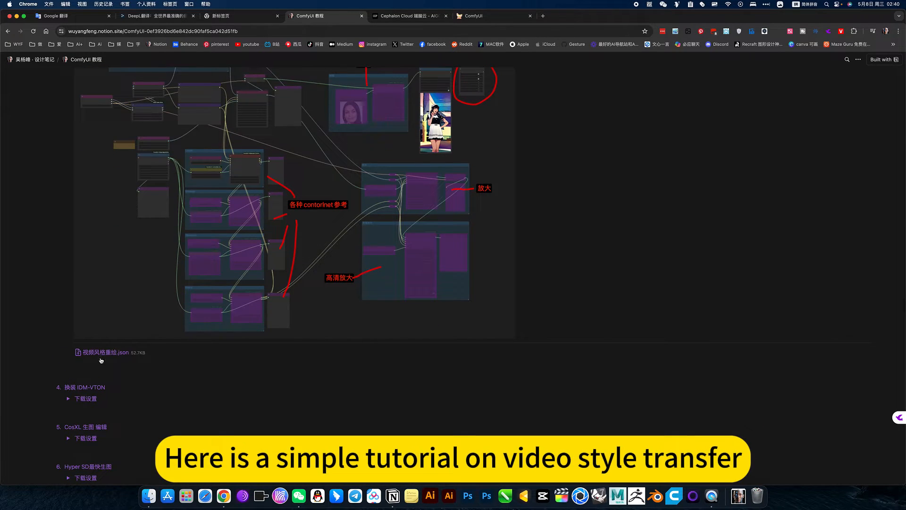
pyautogui.scroll(3, 174, 343)
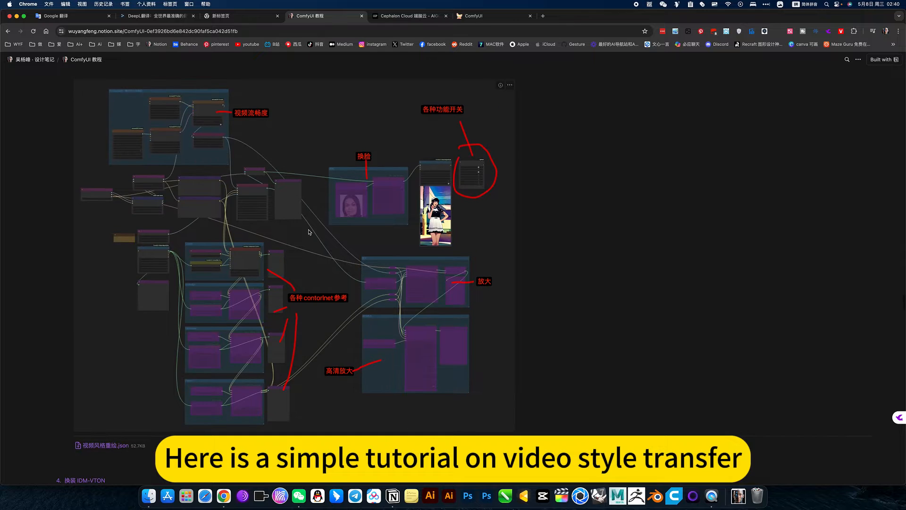
# - Review the model download links and folder locations in the notes, and open the Cephalon Cloud AIGC applications page
pyautogui.scroll(6, 309, 232)
pyautogui.scroll(-9, 289, 242)
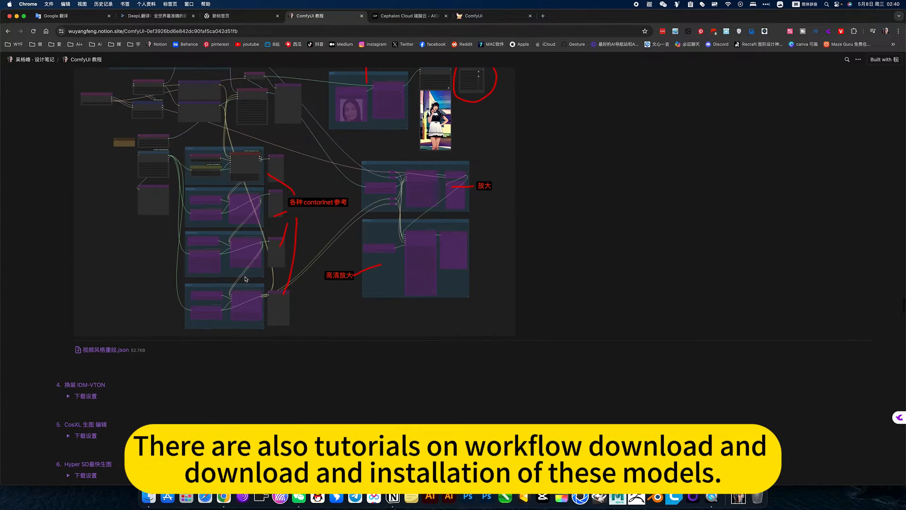
pyautogui.scroll(15, 119, 347)
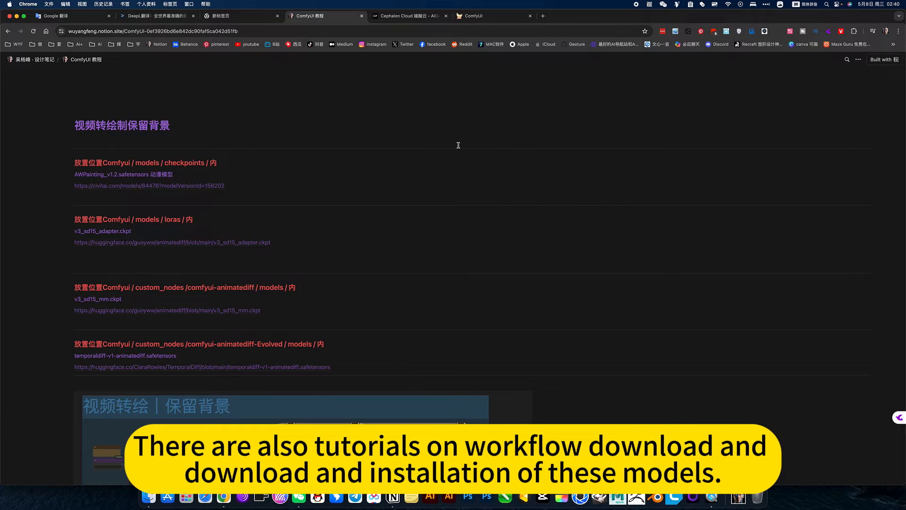
pyautogui.scroll(-5, 411, 237)
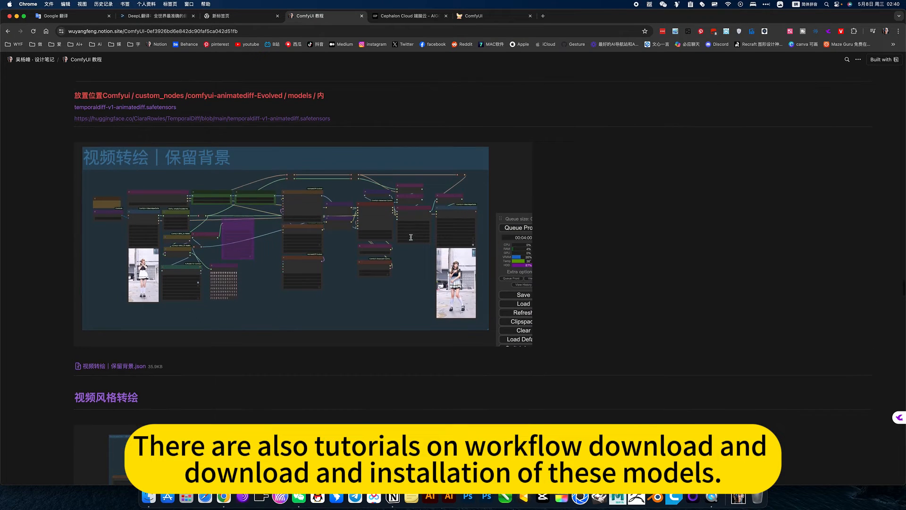
pyautogui.click(394, 16)
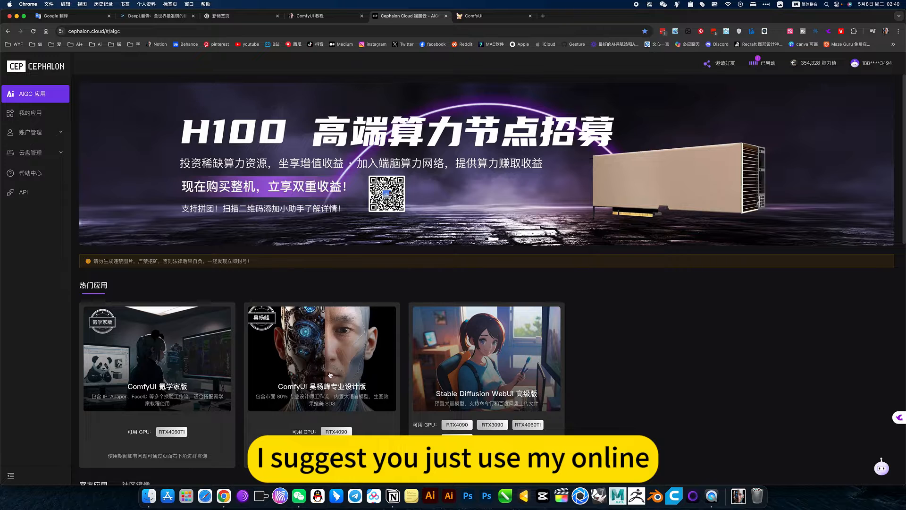
# - Return to the ComfyUI workflow and survey its overall layout, including the Lineart ControlNet group and the video loading nodes
pyautogui.click(482, 16)
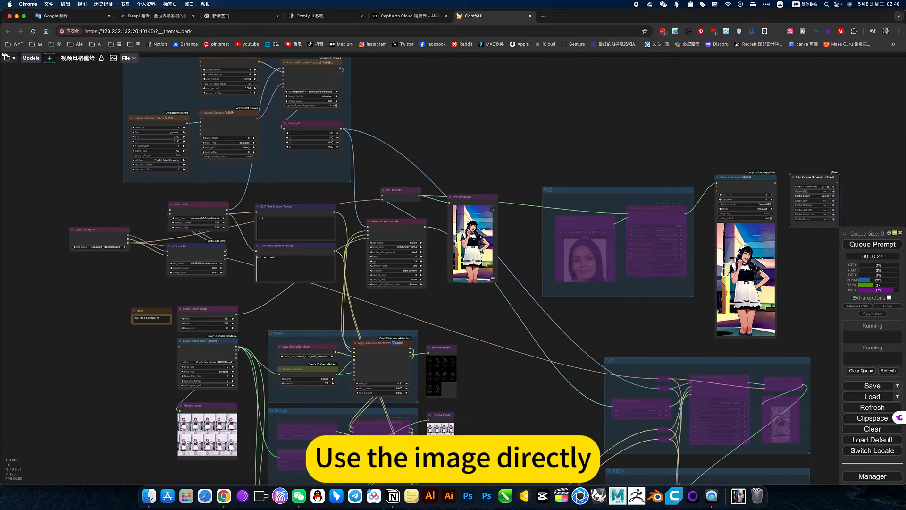
pyautogui.scroll(-6, 464, 321)
pyautogui.moveTo(493, 360); pyautogui.dragTo(427, 263)
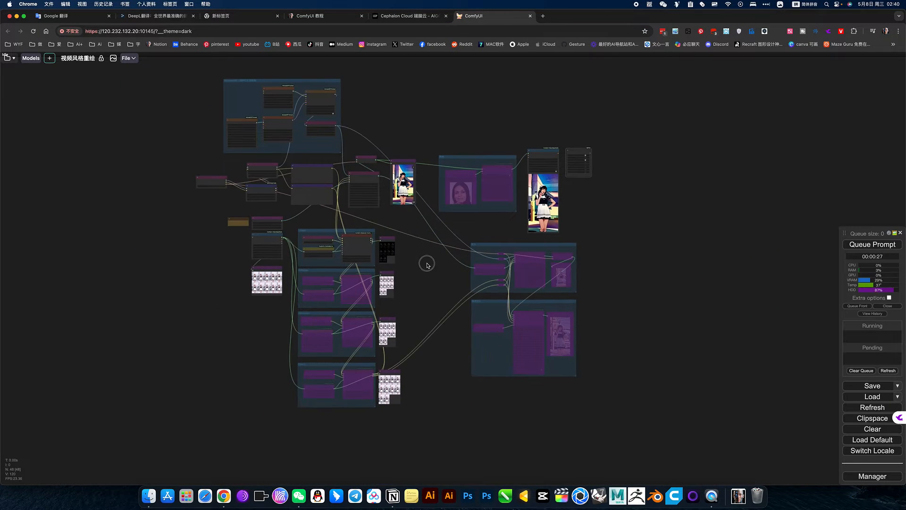
pyautogui.scroll(6, 361, 241)
pyautogui.scroll(1, 362, 241)
pyautogui.scroll(5, 269, 222)
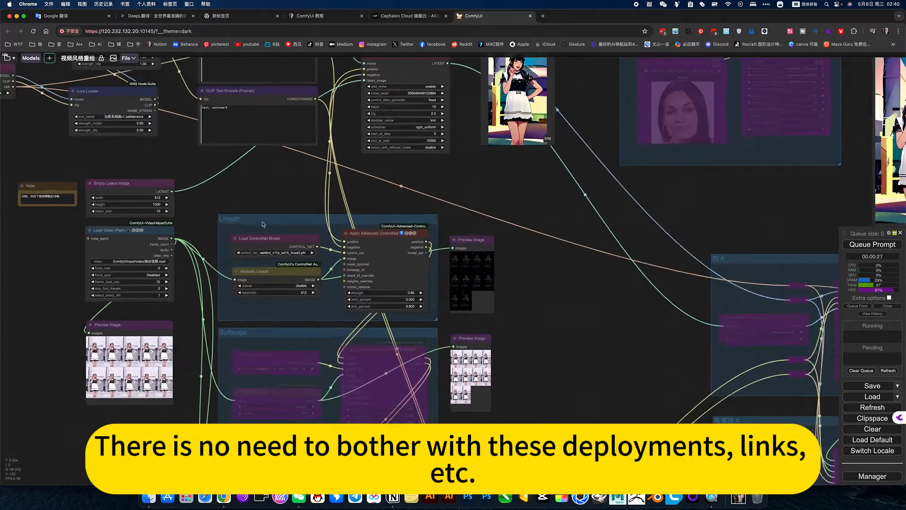
pyautogui.moveTo(247, 182); pyautogui.dragTo(454, 306)
pyautogui.moveTo(344, 236); pyautogui.dragTo(384, 289)
pyautogui.moveTo(393, 225); pyautogui.dragTo(309, 289)
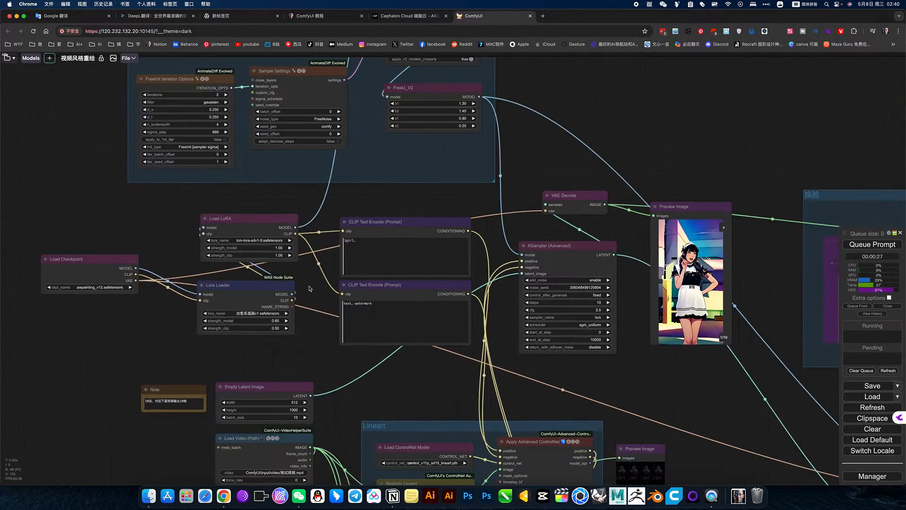
# - Examine the core loader, prompt, KSampler and AnimateDiff nodes and how the add-on groups connect to them
pyautogui.scroll(5, 305, 280)
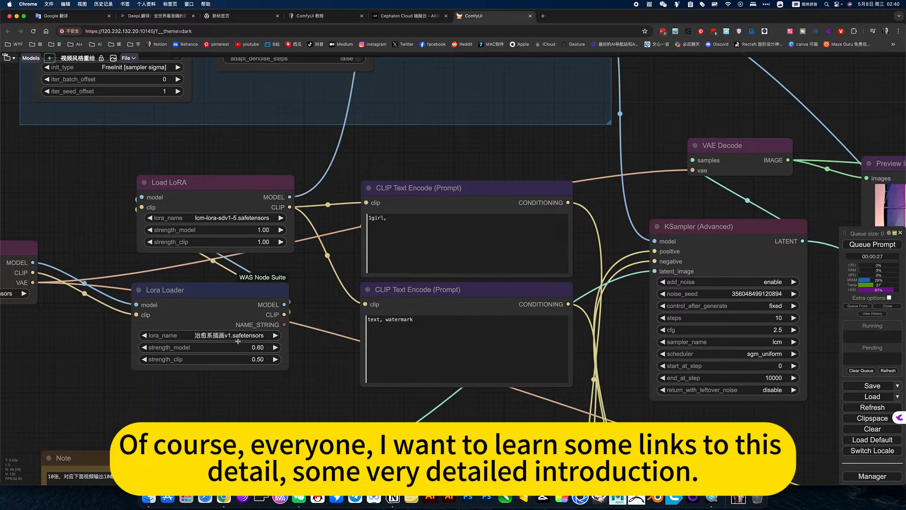
pyautogui.scroll(-6, 499, 421)
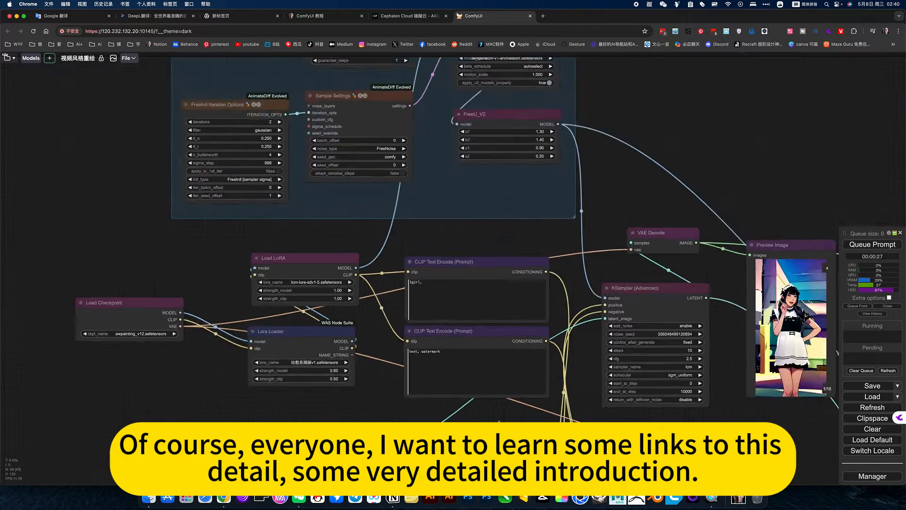
pyautogui.moveTo(727, 387); pyautogui.dragTo(599, 378)
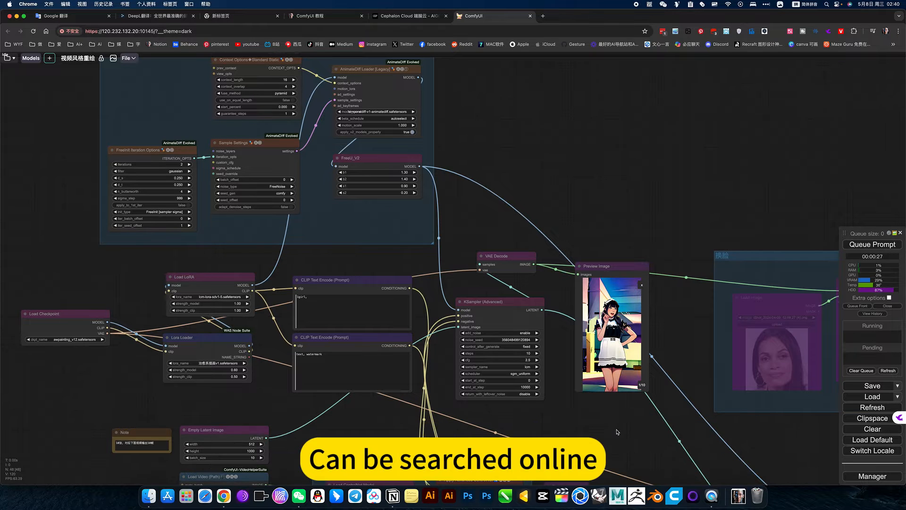
pyautogui.moveTo(617, 431); pyautogui.dragTo(522, 366)
pyautogui.scroll(-5, 524, 368)
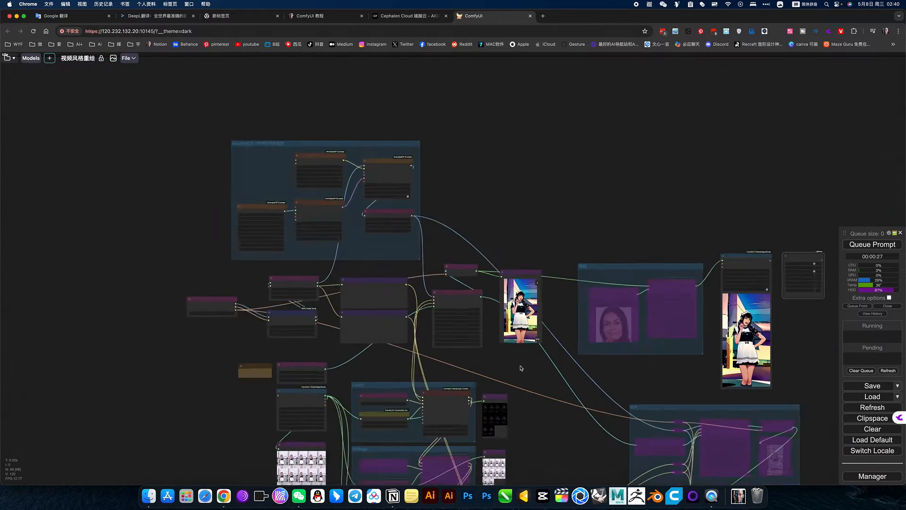
pyautogui.scroll(3, 495, 368)
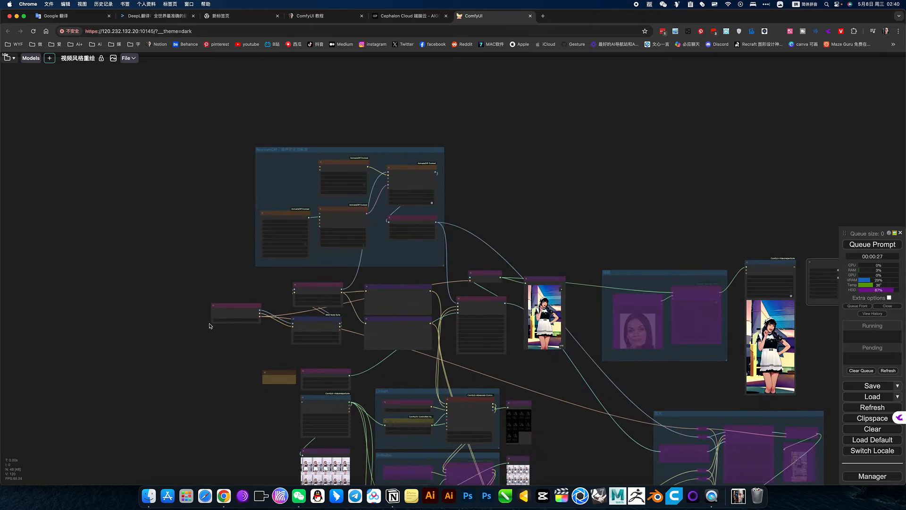
pyautogui.scroll(4, 330, 304)
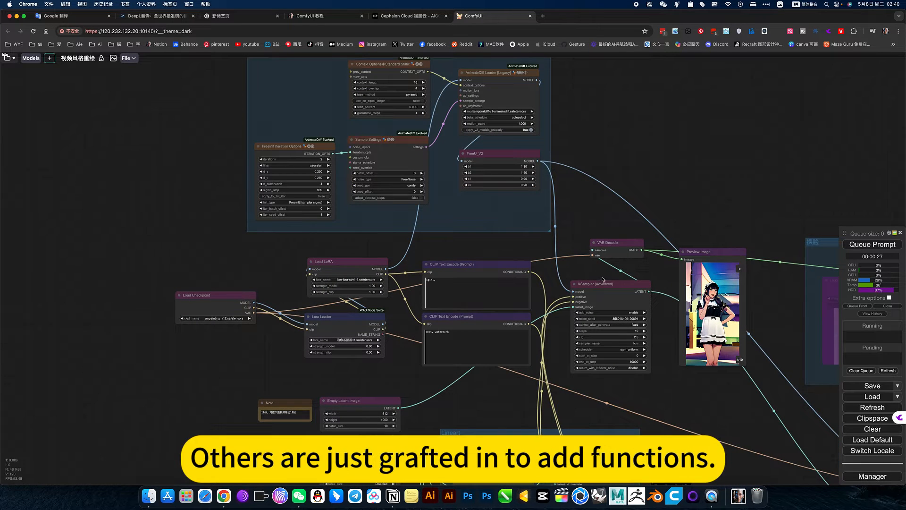
pyautogui.moveTo(703, 165); pyautogui.dragTo(358, 137)
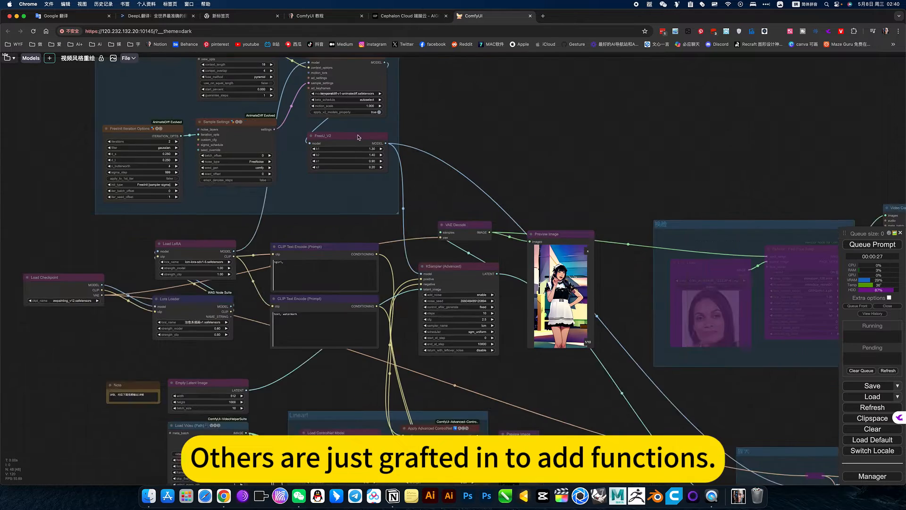
pyautogui.moveTo(590, 158); pyautogui.dragTo(348, 133)
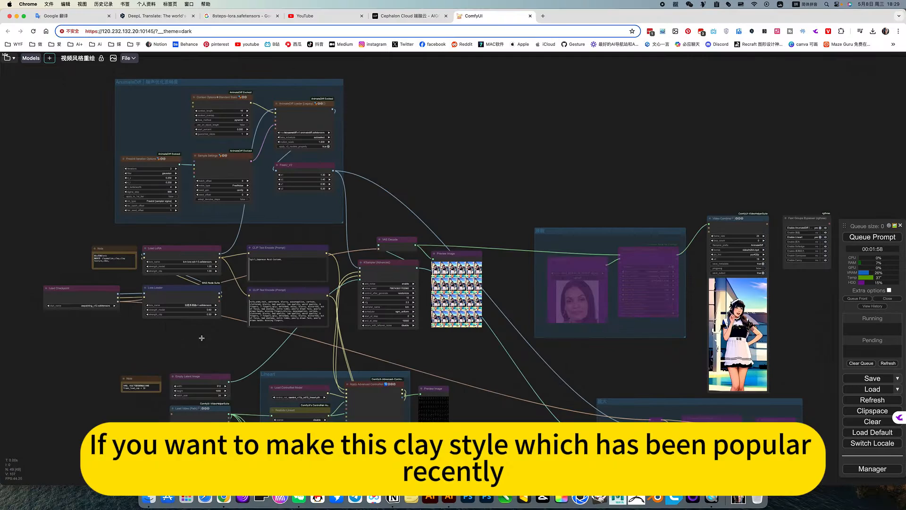
# - Set the Load Checkpoint node's ckpt_name to SD15 3D风格 niji3dstyle_v10.safetensors
pyautogui.moveTo(158, 329); pyautogui.dragTo(214, 343)
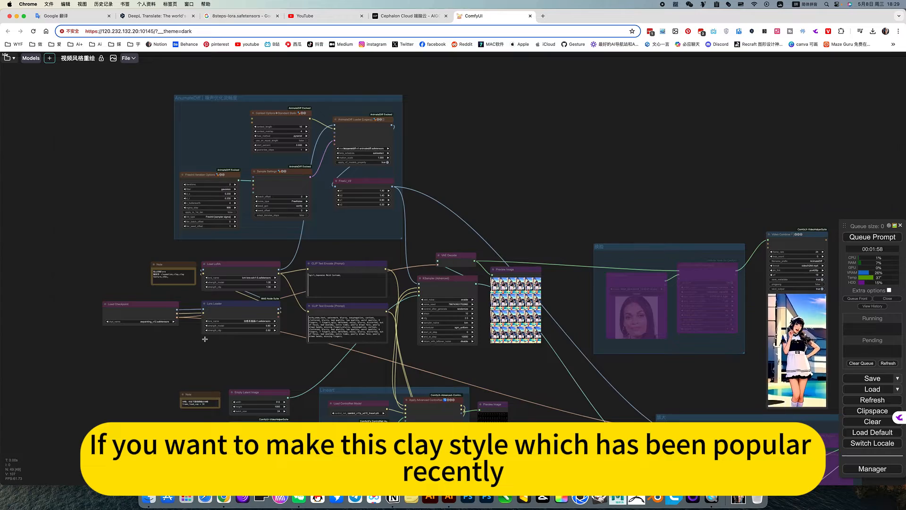
pyautogui.scroll(12, 214, 343)
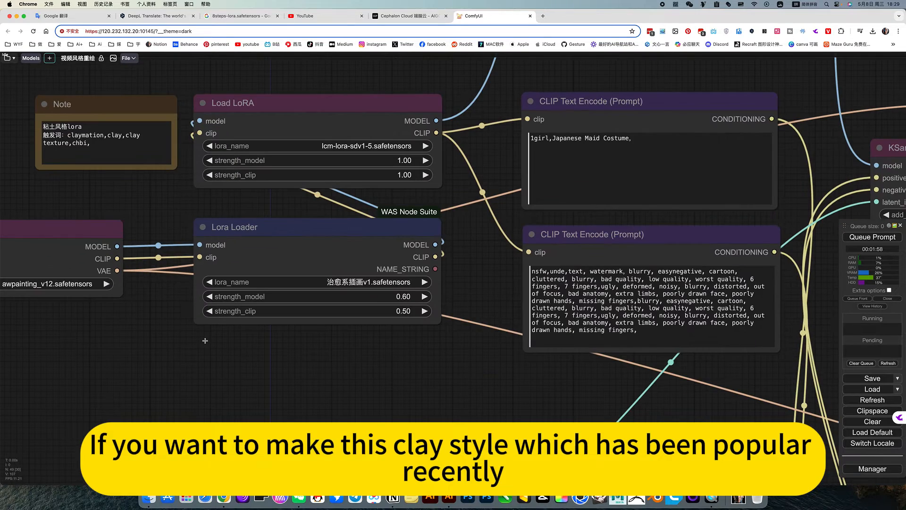
pyautogui.moveTo(163, 340); pyautogui.dragTo(310, 387)
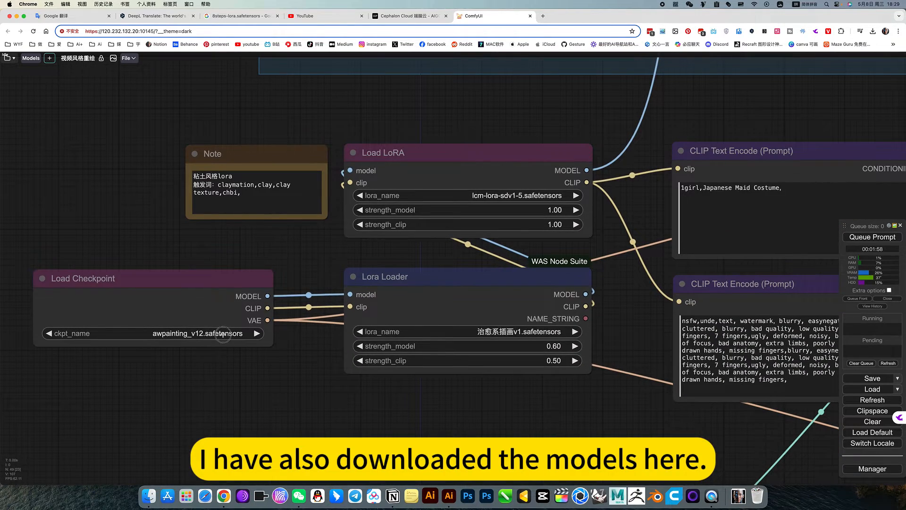
pyautogui.click(223, 334)
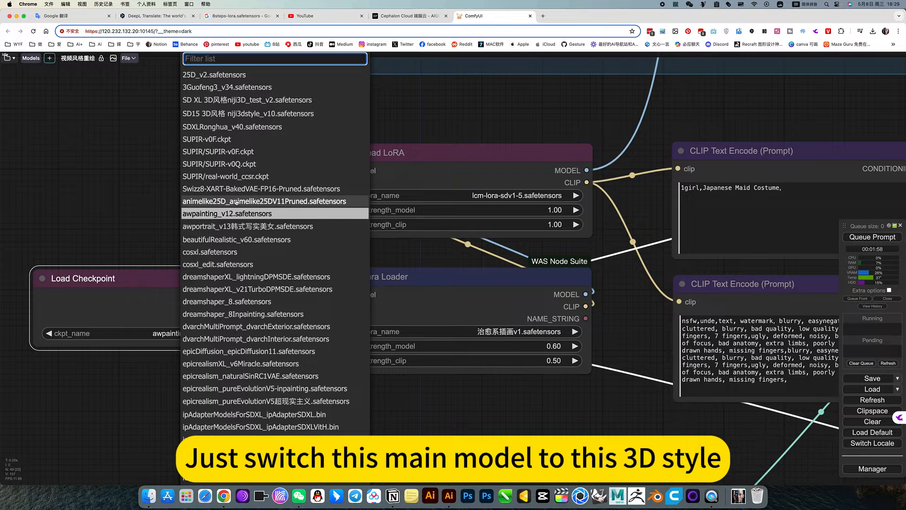
pyautogui.click(215, 117)
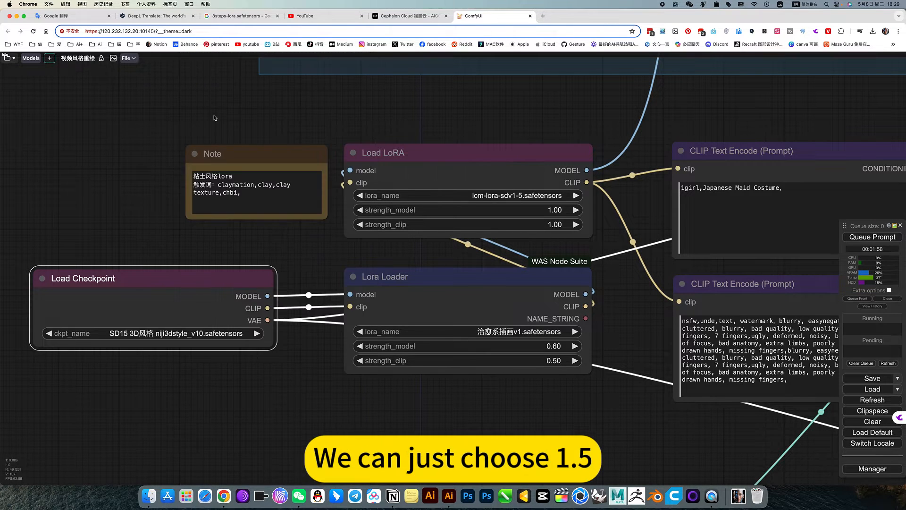
pyautogui.click(268, 396)
# - Set lora_name to SD15粘土风格Clay style.safetensors in Lora Loader and SD15粘土风格Claymation - miniature.safetensors in Load LoRA
pyautogui.moveTo(316, 409); pyautogui.dragTo(279, 410)
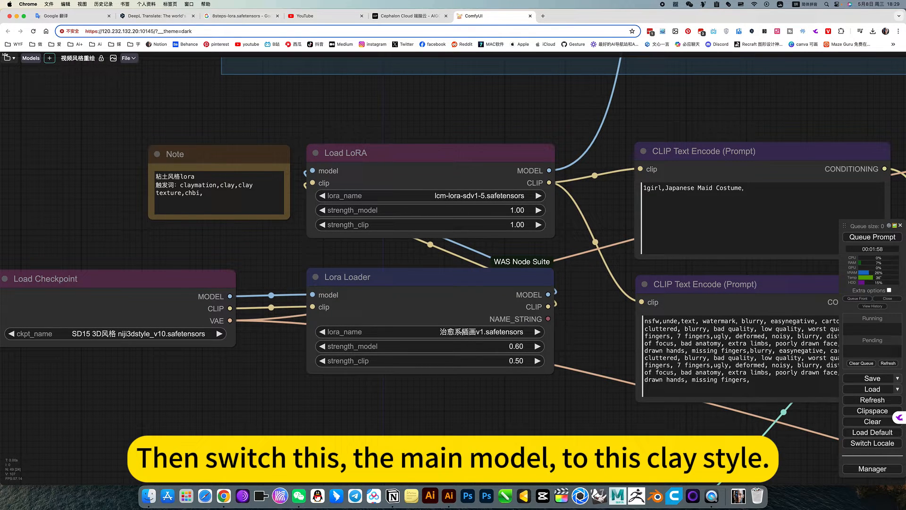
pyautogui.click(425, 331)
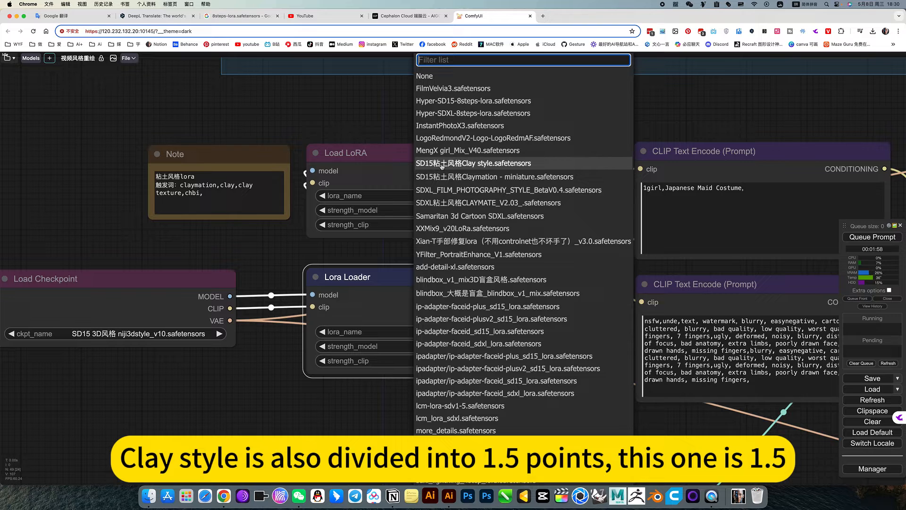
pyautogui.click(480, 164)
pyautogui.click(466, 196)
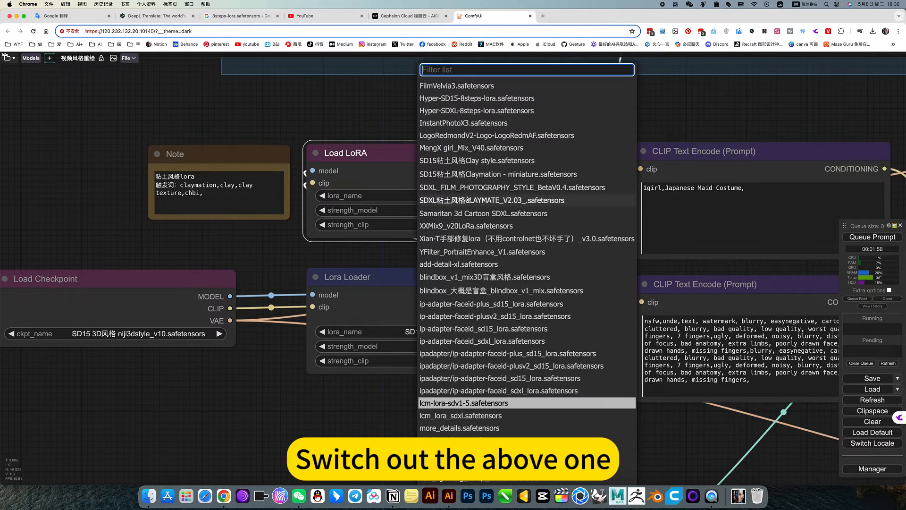
pyautogui.click(465, 174)
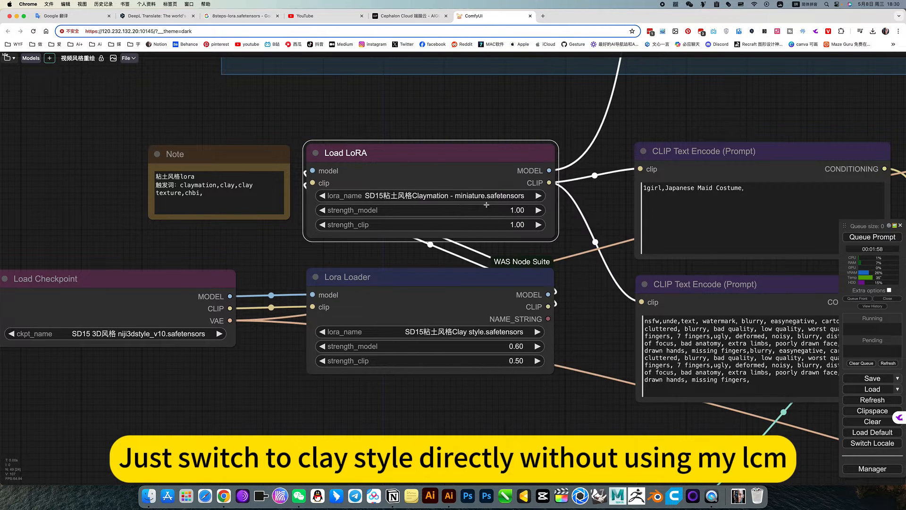
# - Examine the clay-style model selections, the trigger-word note, the prompt nodes and the KSampler (Advanced) settings
pyautogui.moveTo(561, 414); pyautogui.dragTo(418, 420)
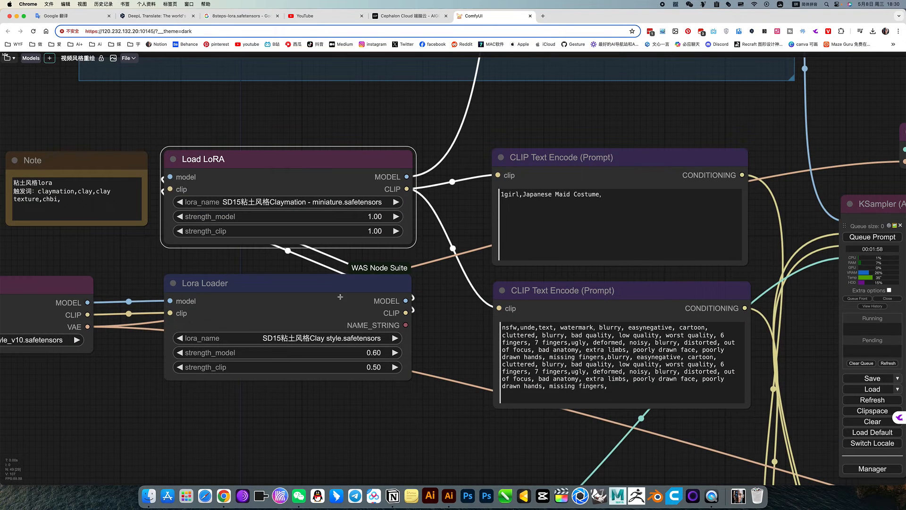
pyautogui.scroll(-5, 386, 405)
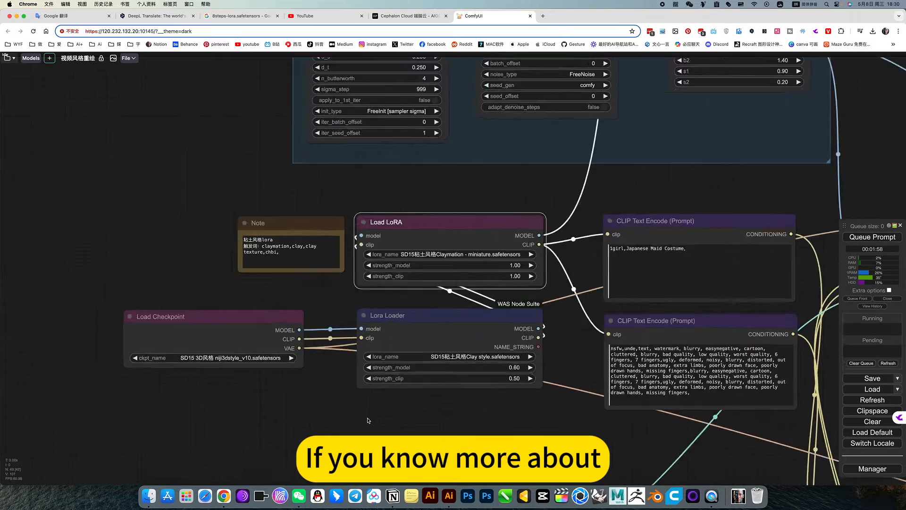
pyautogui.scroll(6, 368, 420)
pyautogui.scroll(5, 368, 420)
pyautogui.moveTo(325, 407); pyautogui.dragTo(475, 463)
pyautogui.scroll(-5, 342, 391)
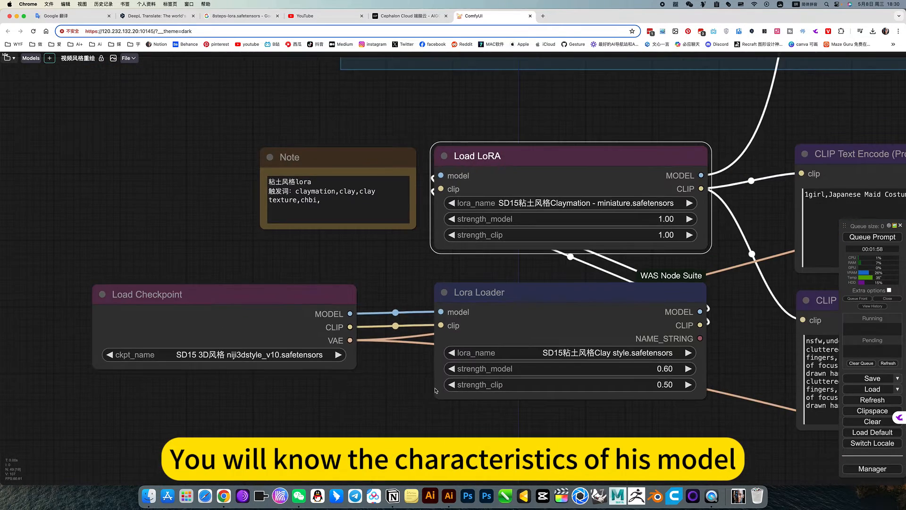
pyautogui.scroll(-4, 643, 442)
pyautogui.moveTo(561, 431); pyautogui.dragTo(207, 373)
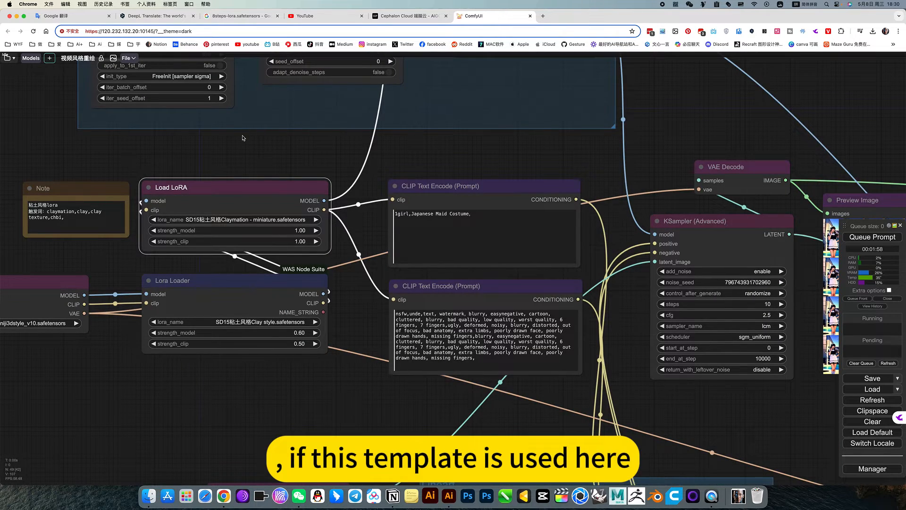
pyautogui.moveTo(377, 176); pyautogui.dragTo(566, 225)
pyautogui.scroll(6, 398, 260)
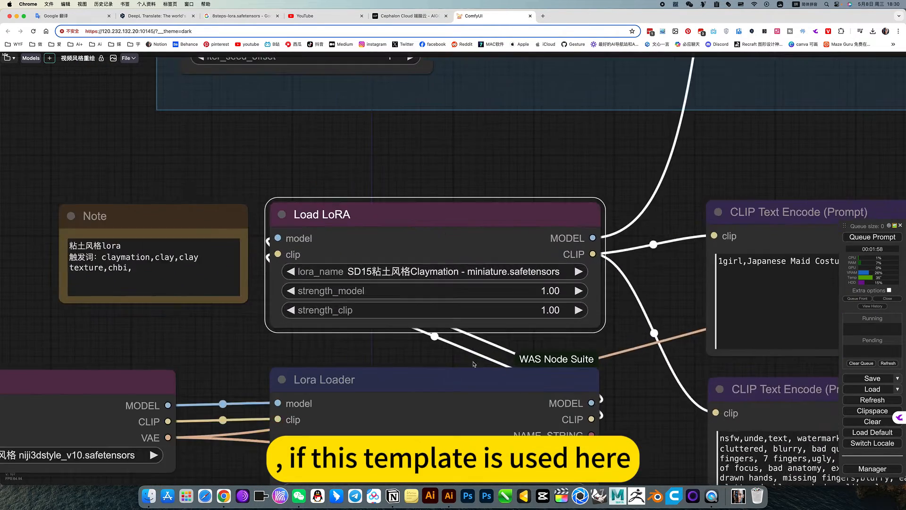
# - Copy the trigger words "claymation,clay,clay texture,chbi," from the clay LoRA note and append them to the positive prompt
pyautogui.click(150, 256)
pyautogui.moveTo(99, 257); pyautogui.dragTo(166, 286)
pyautogui.press('super+c')
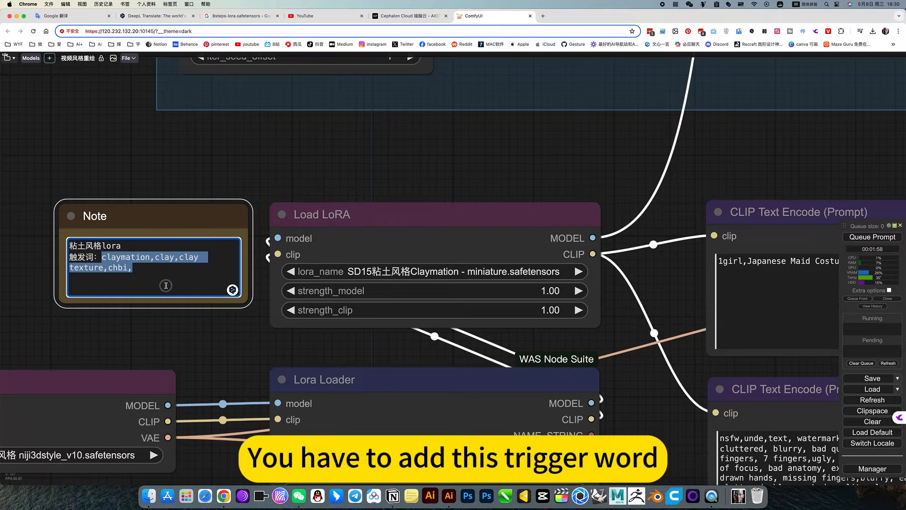
pyautogui.click(223, 337)
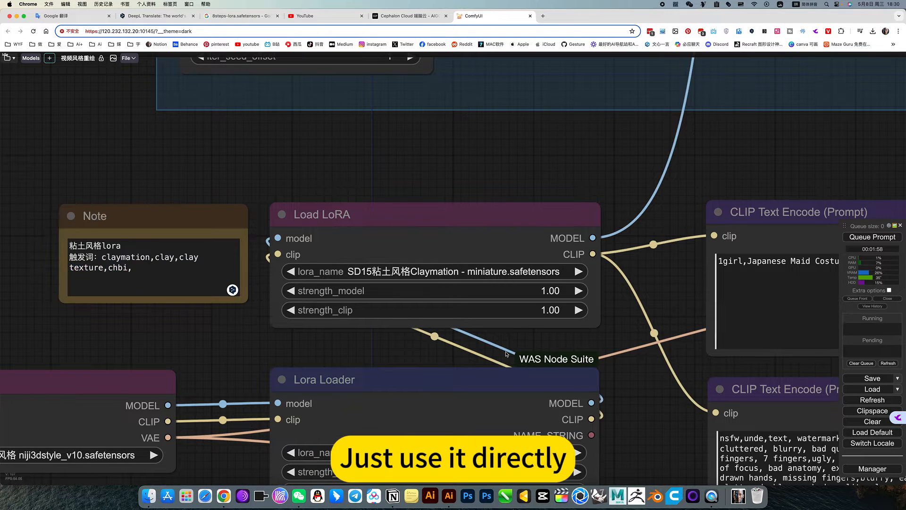
pyautogui.moveTo(667, 293); pyautogui.dragTo(323, 259)
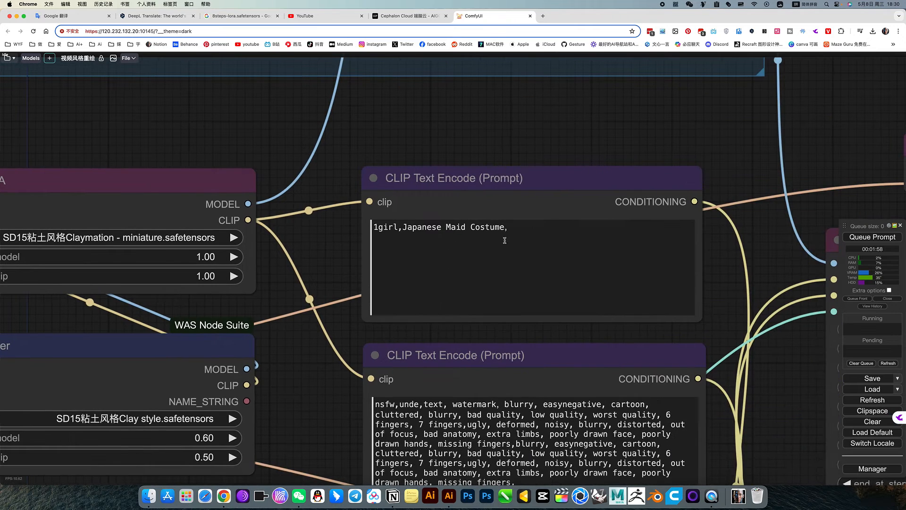
pyautogui.click(524, 232)
pyautogui.press('super+v')
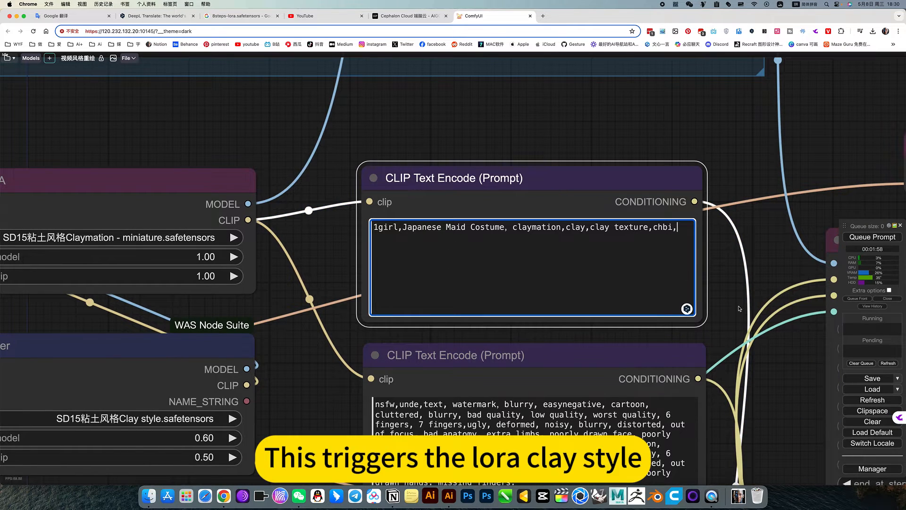
# - Review the existing anime-style output in Video Combine and queue a new generation with the clay-style models
pyautogui.scroll(-5, 286, 431)
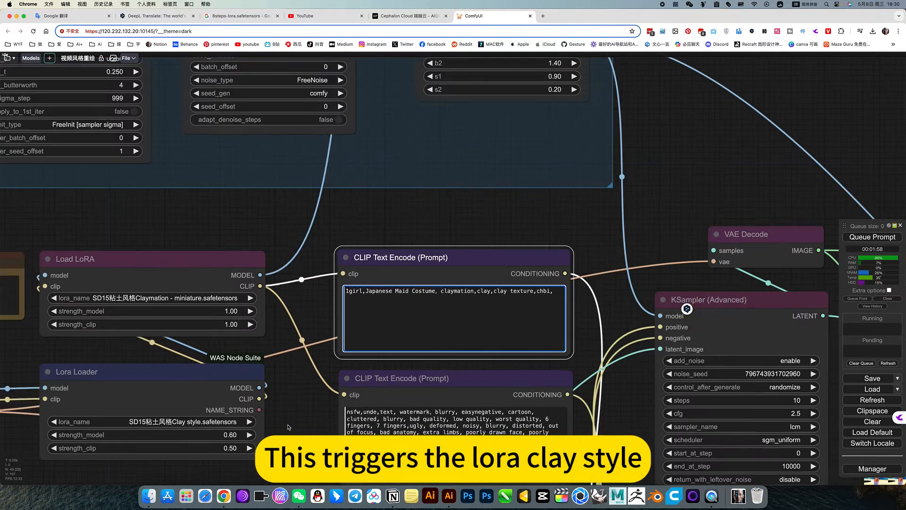
pyautogui.moveTo(610, 481); pyautogui.dragTo(595, 318)
pyautogui.scroll(-4, 515, 355)
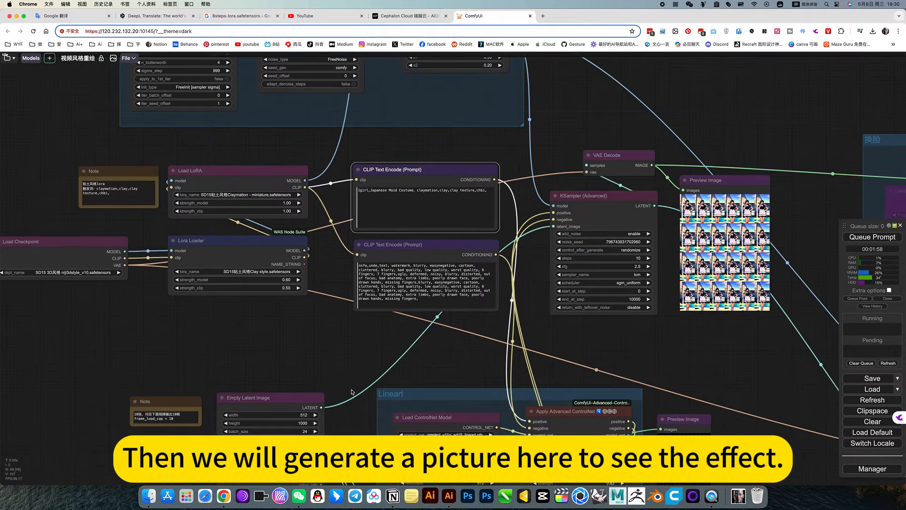
pyautogui.moveTo(760, 342); pyautogui.dragTo(446, 406)
pyautogui.moveTo(661, 415); pyautogui.dragTo(310, 397)
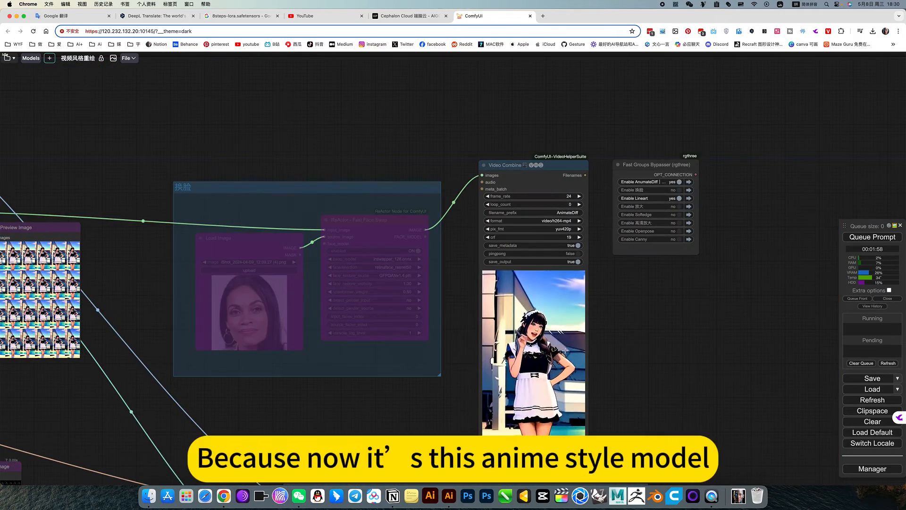
pyautogui.scroll(1, 604, 385)
pyautogui.scroll(5, 604, 385)
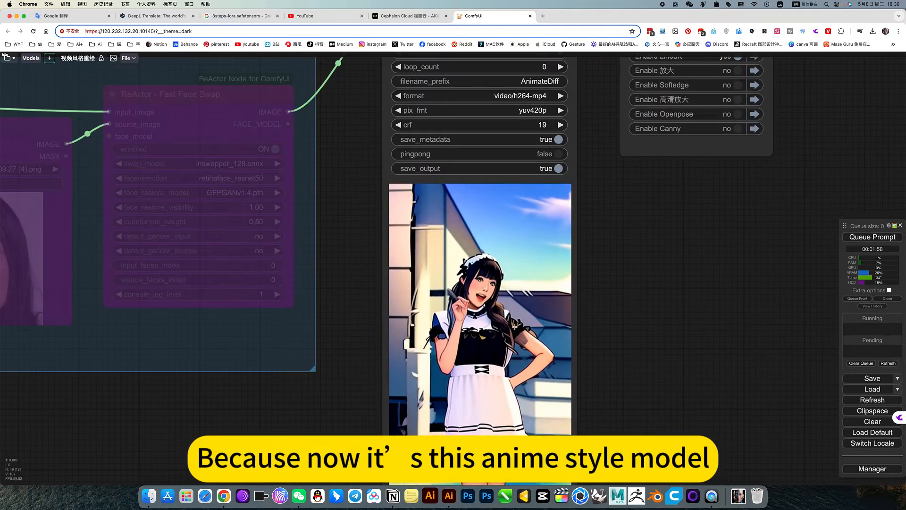
pyautogui.scroll(-5, 608, 360)
pyautogui.scroll(-5, 608, 361)
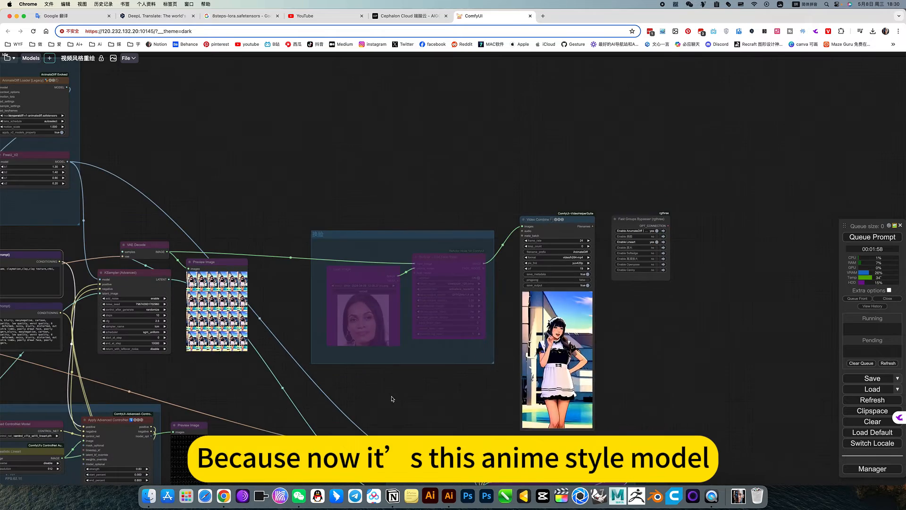
pyautogui.moveTo(391, 397); pyautogui.dragTo(631, 392)
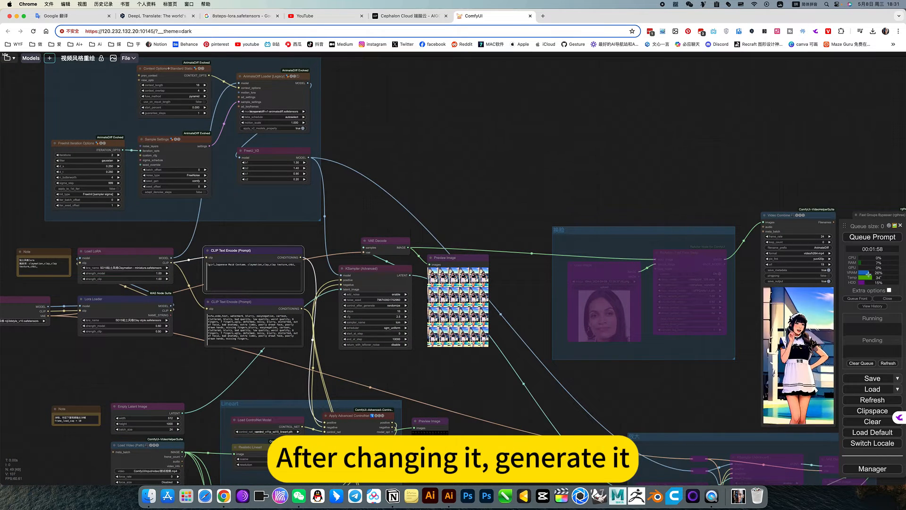
pyautogui.click(859, 238)
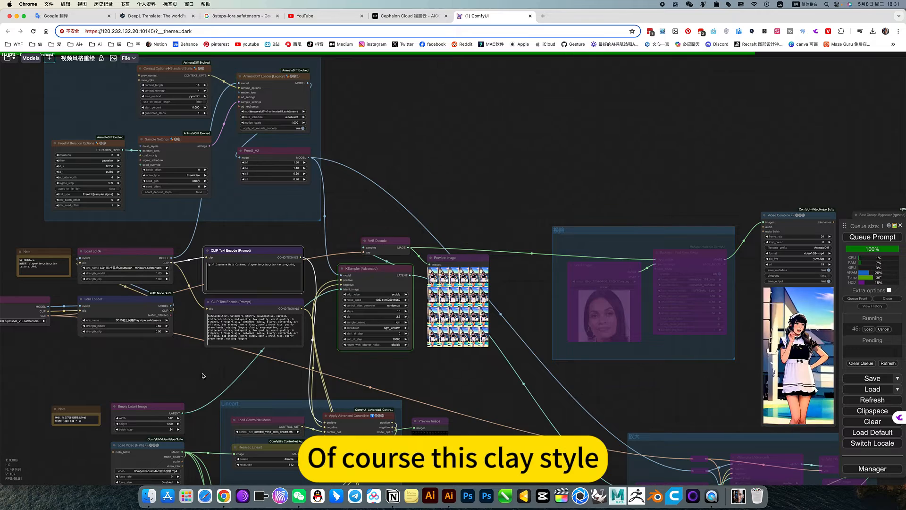
# - Examine the LoRA, prompt and KSampler (Advanced) nodes while the clay-style generation runs
pyautogui.moveTo(194, 374); pyautogui.dragTo(246, 377)
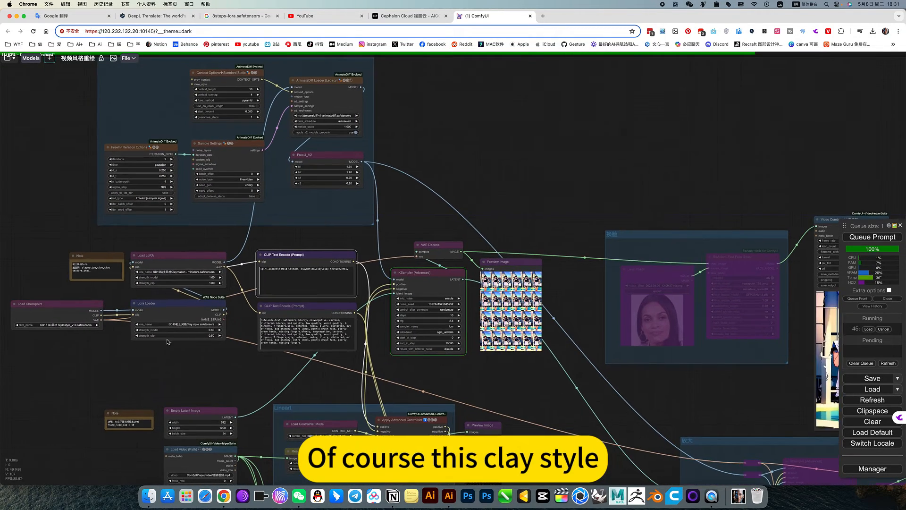
pyautogui.scroll(6, 182, 318)
pyautogui.scroll(1, 200, 329)
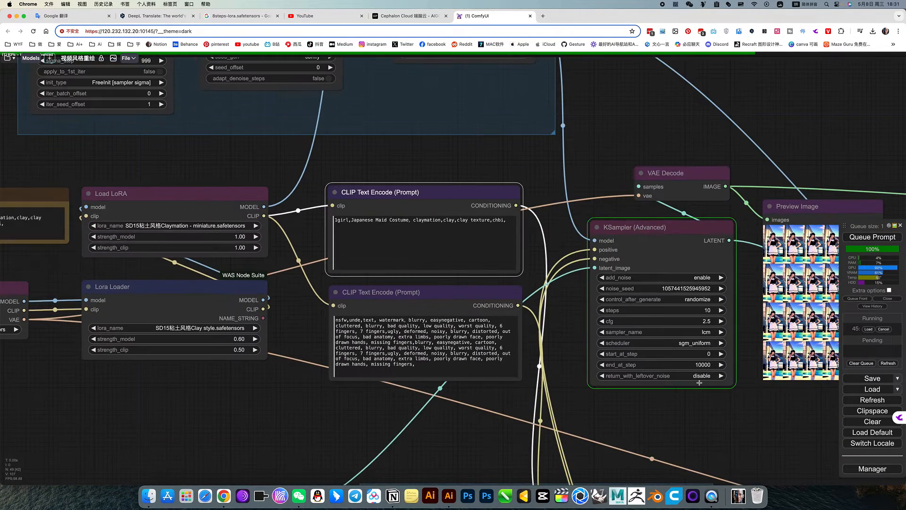
pyautogui.moveTo(706, 407); pyautogui.dragTo(648, 416)
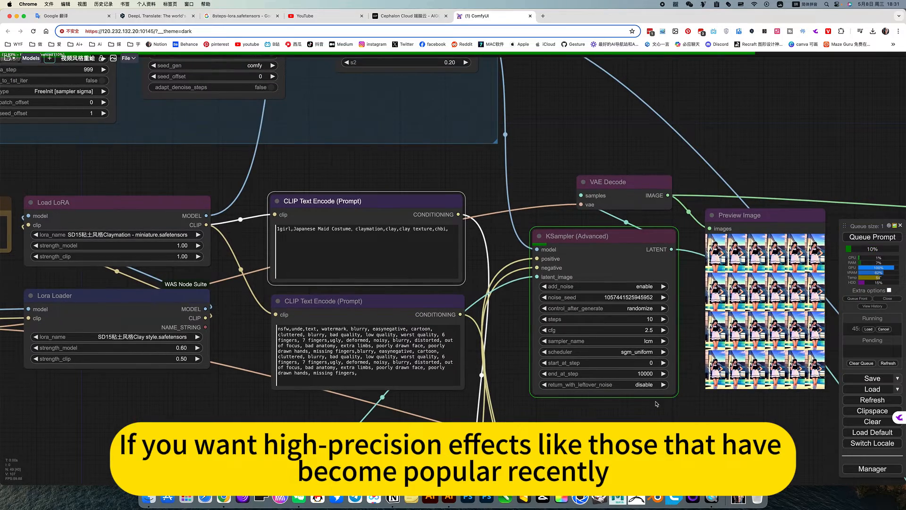
pyautogui.scroll(-3, 649, 341)
pyautogui.scroll(8, 654, 330)
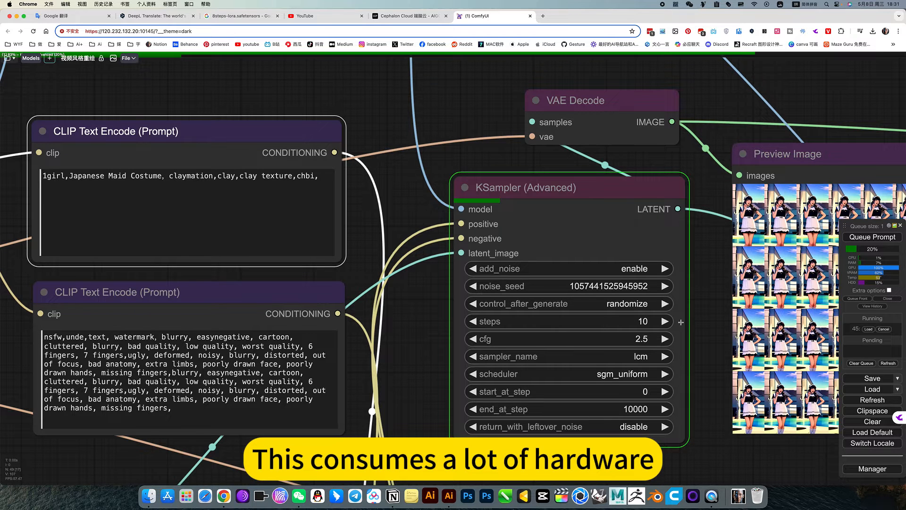
pyautogui.click(707, 343)
pyautogui.moveTo(709, 358); pyautogui.dragTo(636, 346)
pyautogui.scroll(-5, 636, 345)
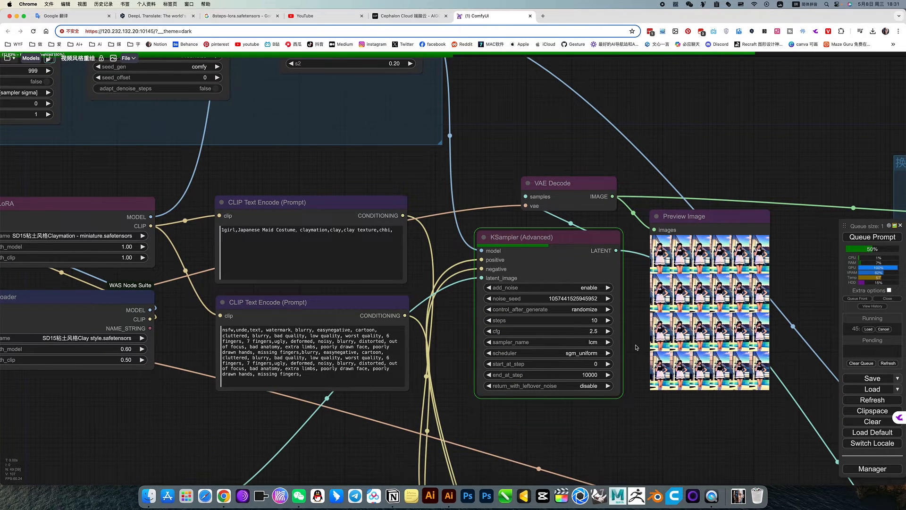
pyautogui.scroll(-5, 636, 347)
pyautogui.scroll(5, 635, 347)
pyautogui.scroll(1, 637, 347)
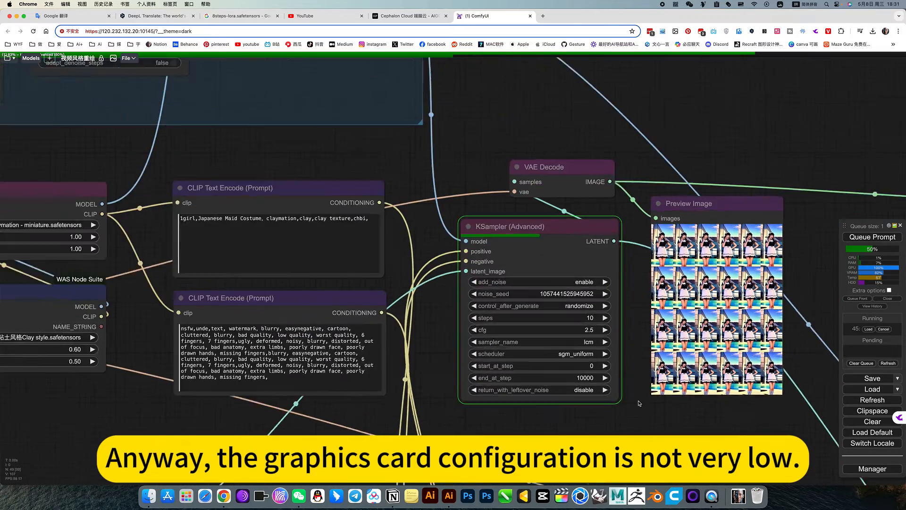
pyautogui.scroll(-1, 638, 403)
pyautogui.scroll(3, 633, 405)
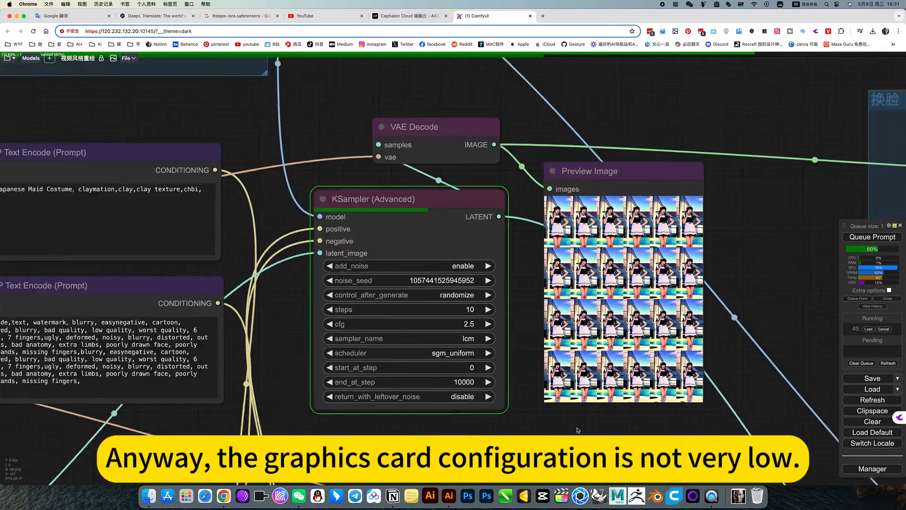
pyautogui.scroll(-3, 578, 430)
pyautogui.scroll(-2, 586, 430)
pyautogui.scroll(2, 544, 439)
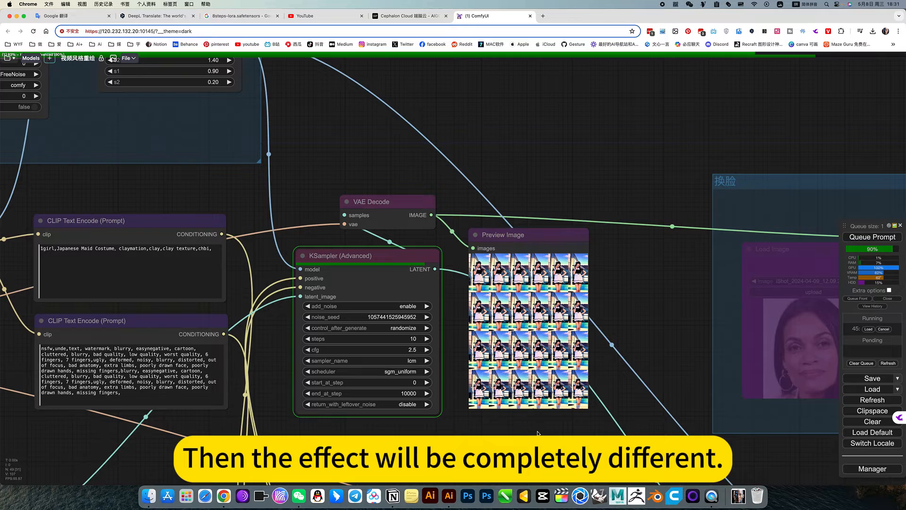
# - Examine the overall workflow layout, including the AnimateDiff, ControlNet, 换脸 and 放大 groups that affect quality and hardware load
pyautogui.scroll(-6, 538, 432)
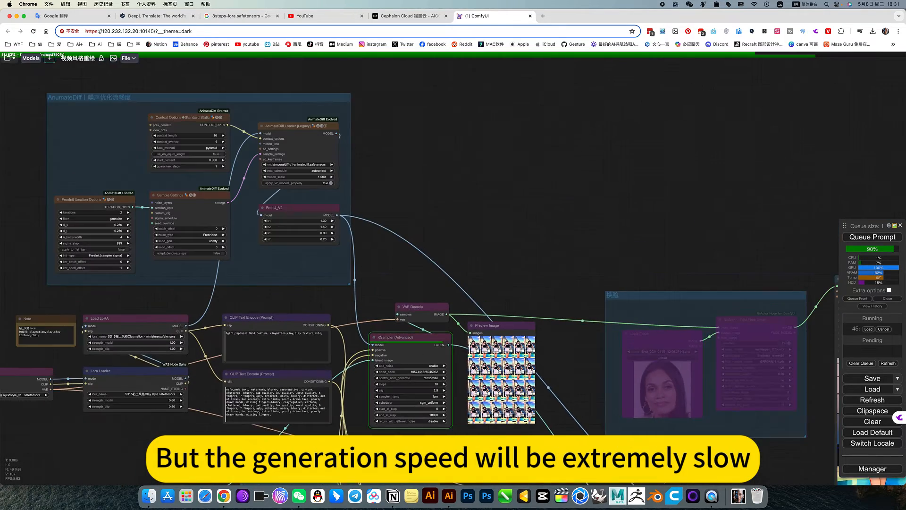
pyautogui.scroll(-5, 496, 418)
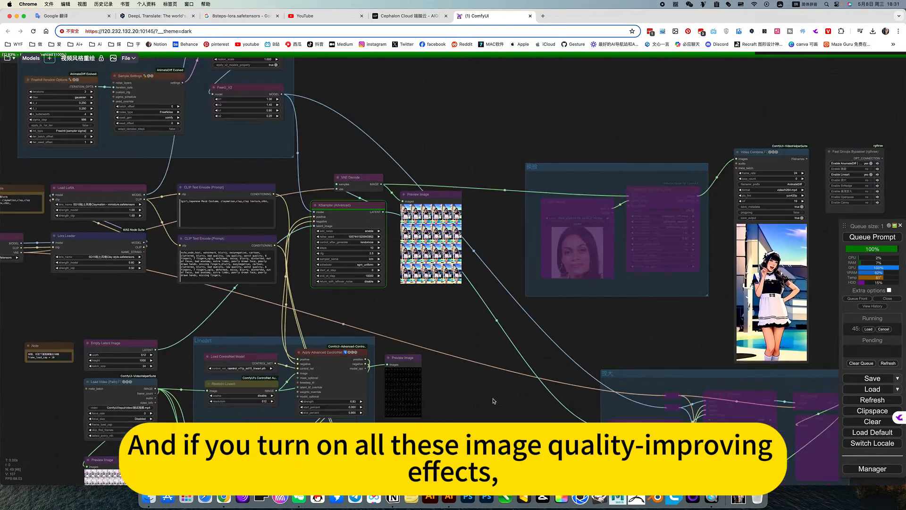
pyautogui.scroll(-8, 494, 400)
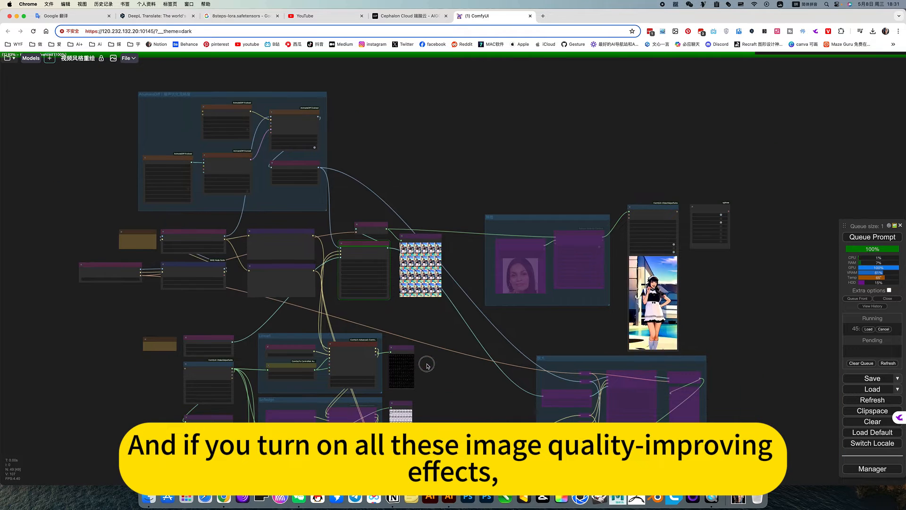
pyautogui.moveTo(487, 402); pyautogui.dragTo(427, 364)
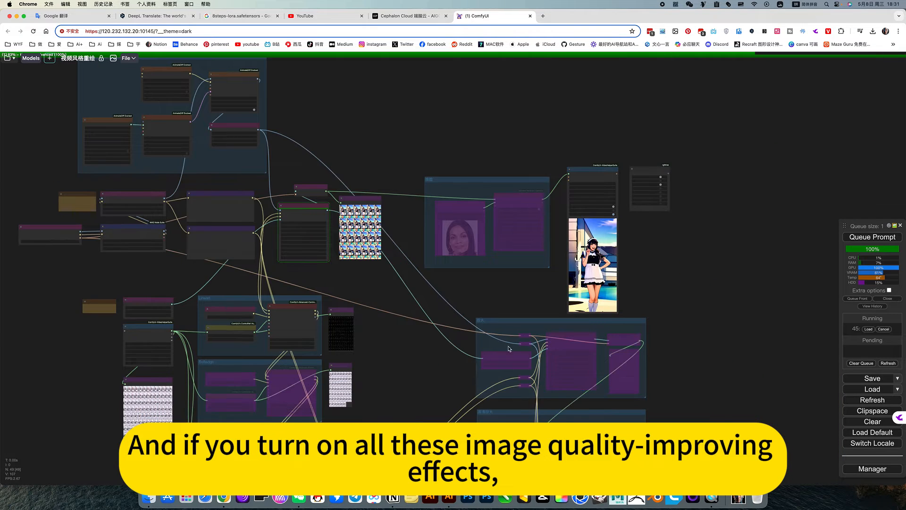
pyautogui.scroll(2, 578, 405)
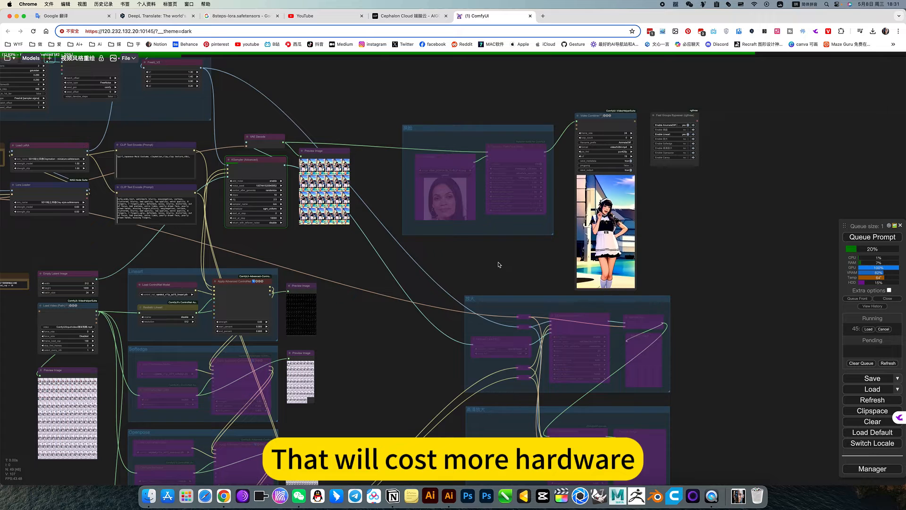
pyautogui.scroll(-2, 498, 265)
pyautogui.scroll(3, 498, 264)
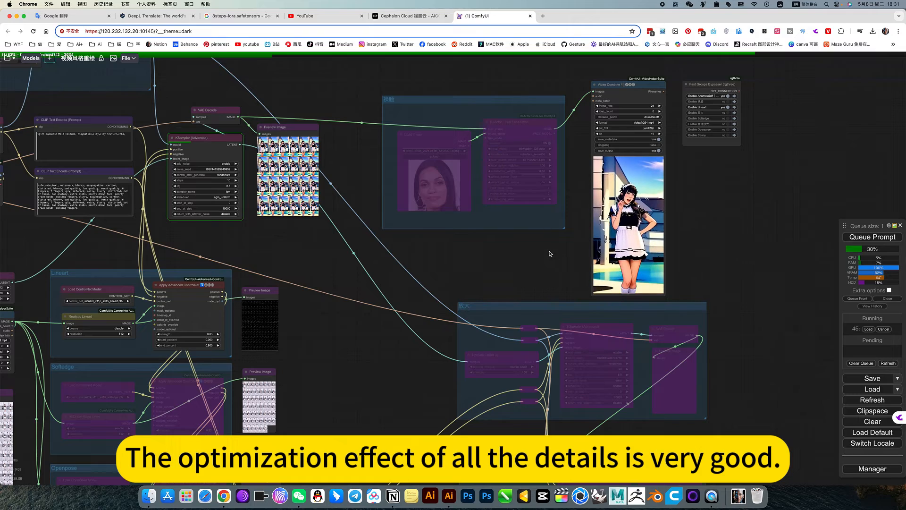
pyautogui.moveTo(550, 253); pyautogui.dragTo(538, 295)
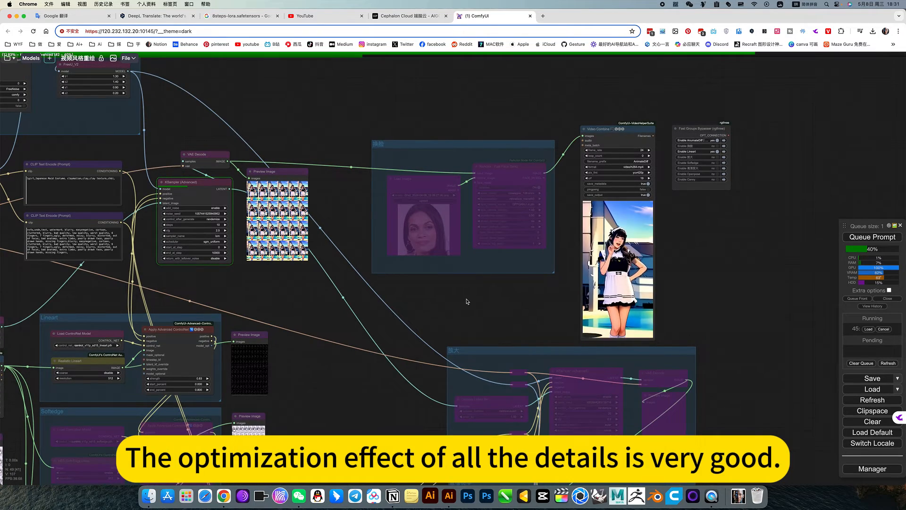
pyautogui.moveTo(310, 220); pyautogui.dragTo(464, 244)
pyautogui.scroll(1, 464, 244)
pyautogui.scroll(8, 465, 243)
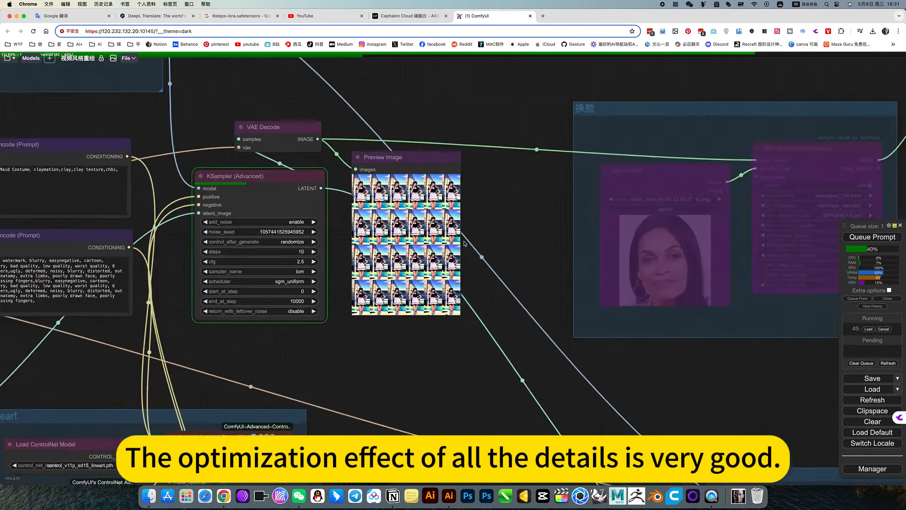
pyautogui.scroll(-3, 464, 244)
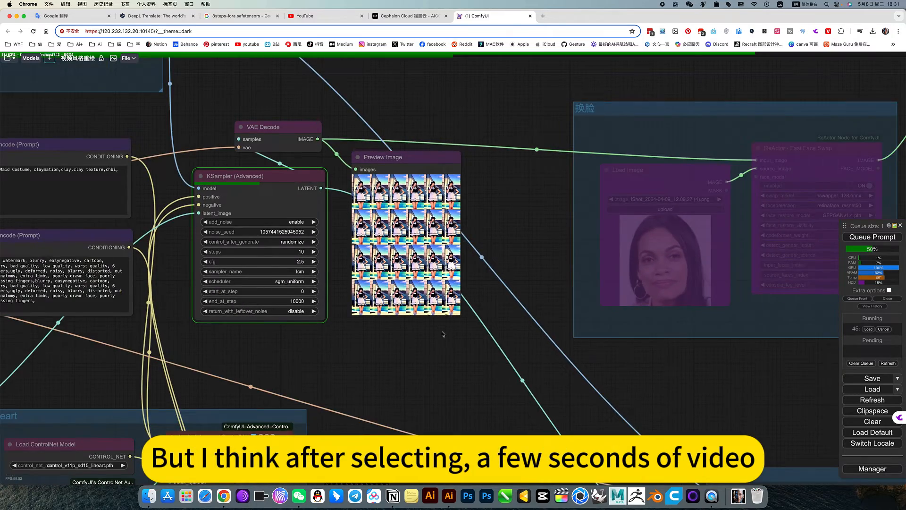
pyautogui.scroll(1, 443, 334)
pyautogui.scroll(5, 407, 345)
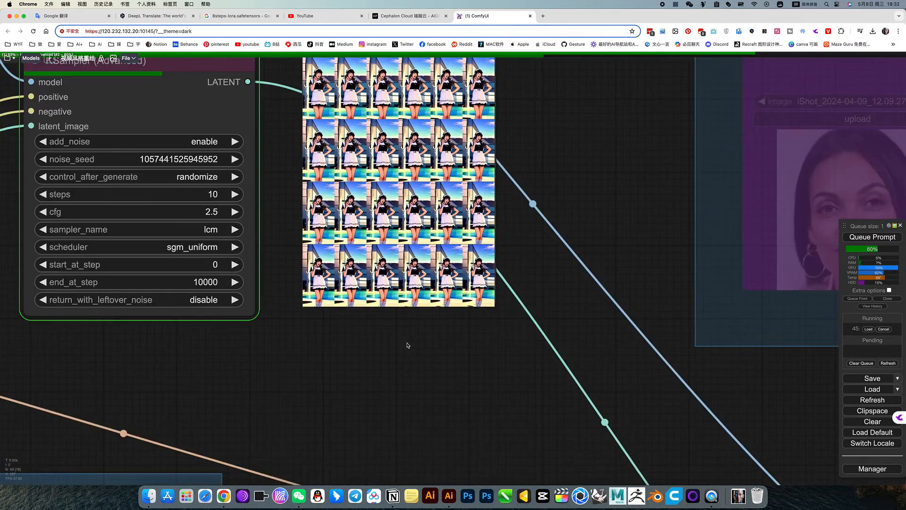
pyautogui.scroll(-8, 407, 345)
pyautogui.scroll(-1, 407, 345)
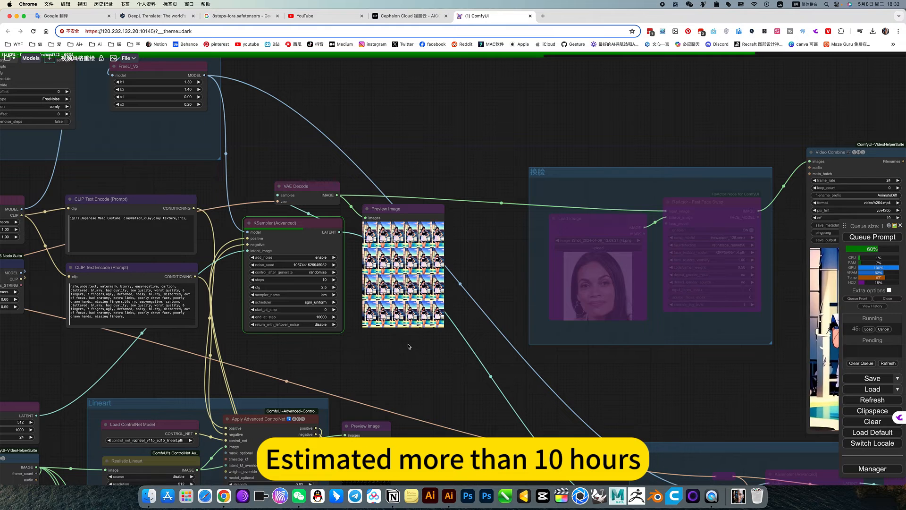
pyautogui.hscroll(2, 414, 349)
pyautogui.scroll(2, 414, 348)
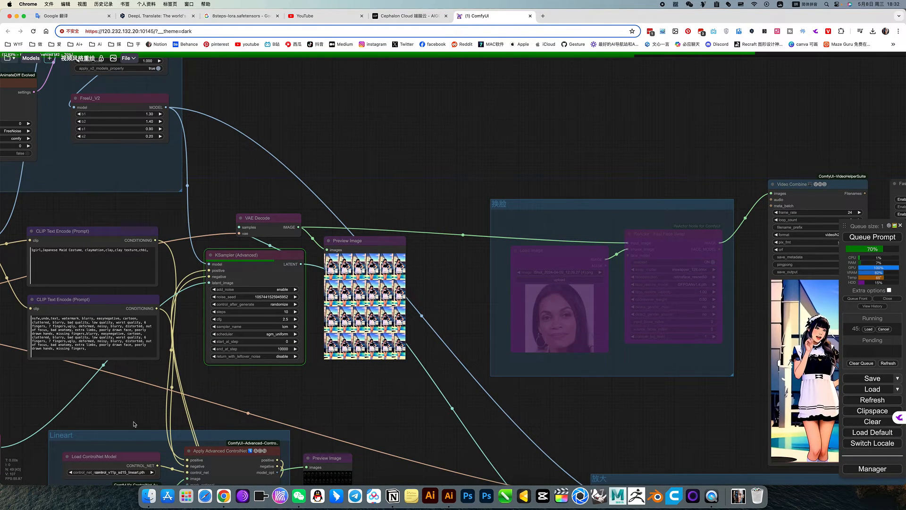
# - Examine the 3D checkpoint and the two clay-style LoRA nodes, and how they chain into the prompt nodes
pyautogui.moveTo(220, 378); pyautogui.dragTo(637, 370)
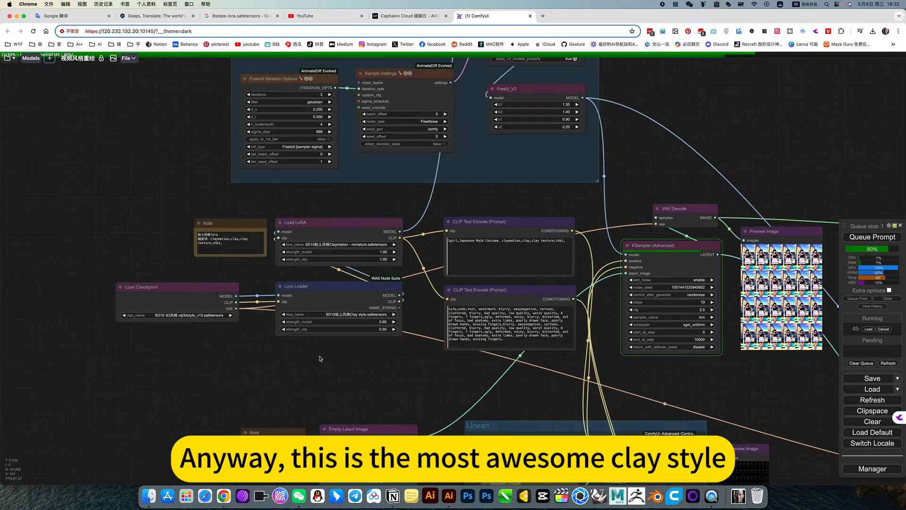
pyautogui.scroll(6, 310, 282)
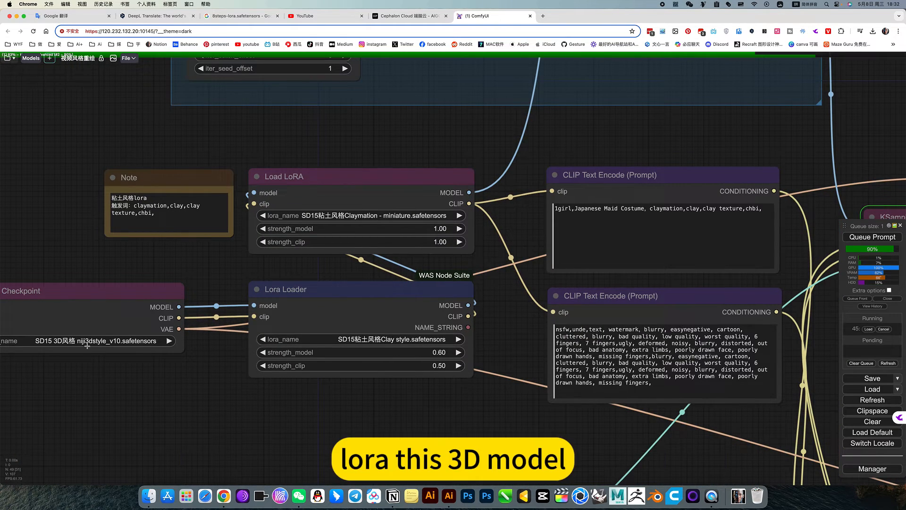
pyautogui.moveTo(208, 388); pyautogui.dragTo(416, 396)
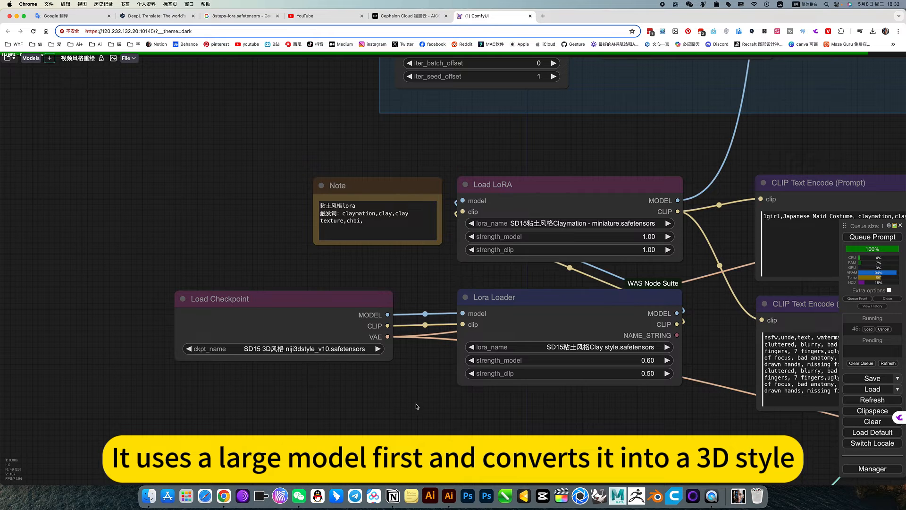
pyautogui.moveTo(418, 406); pyautogui.dragTo(296, 403)
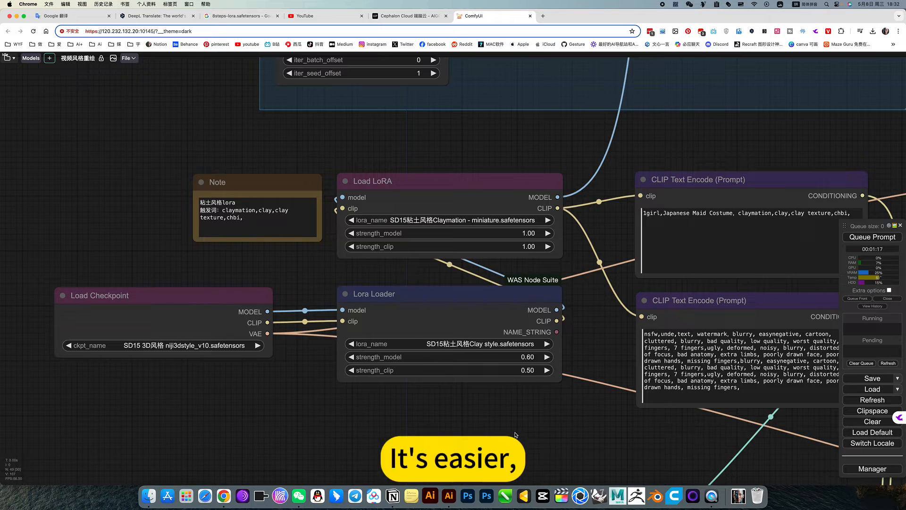
# - Enlarge a single clay-style frame in the Preview Image node and examine its face, hand and costume details
pyautogui.scroll(-8, 515, 435)
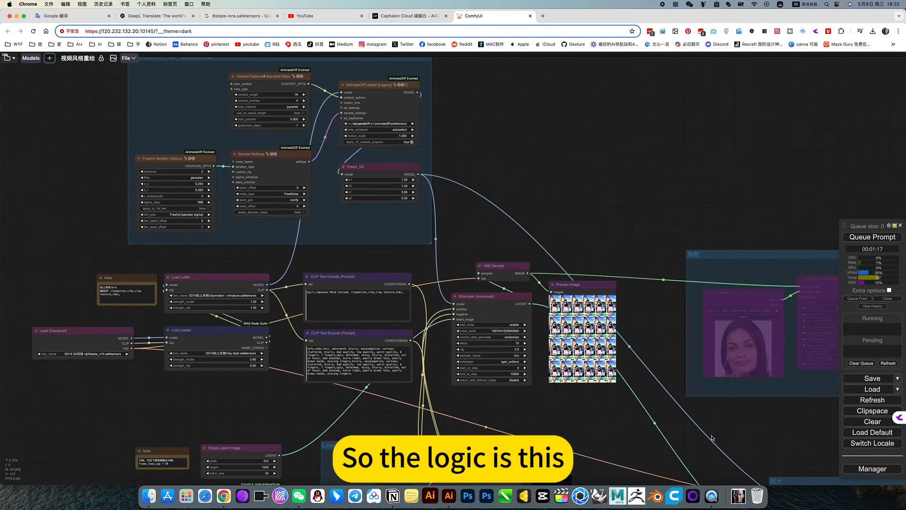
pyautogui.moveTo(713, 428); pyautogui.dragTo(606, 423)
pyautogui.scroll(3, 484, 394)
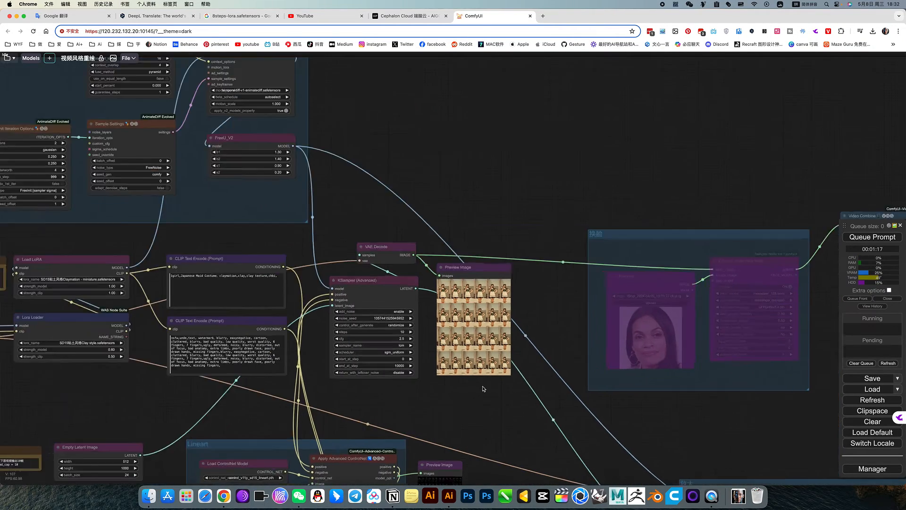
pyautogui.click(481, 305)
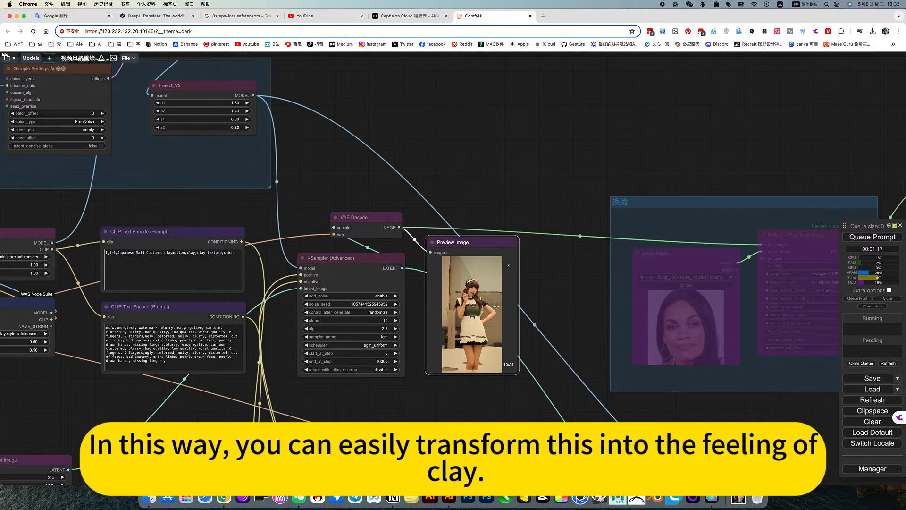
pyautogui.scroll(10, 454, 298)
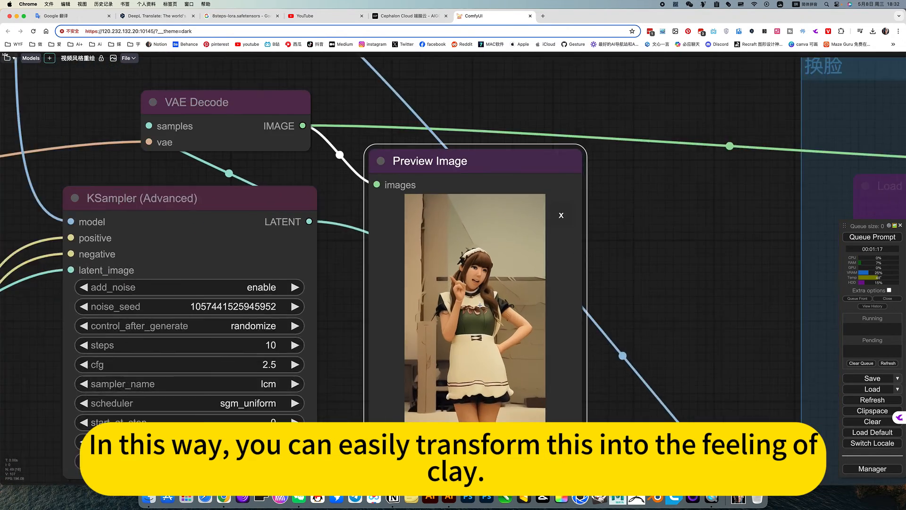
pyautogui.scroll(3, 480, 305)
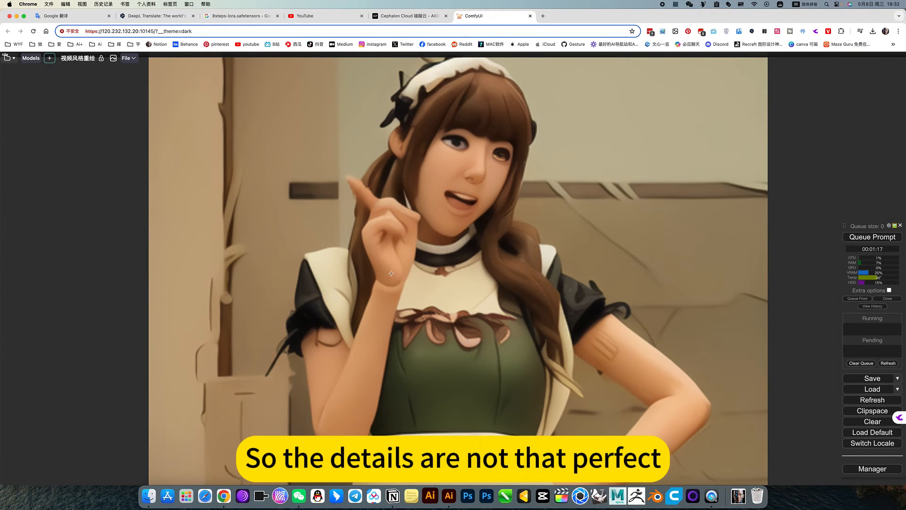
pyautogui.scroll(-6, 506, 325)
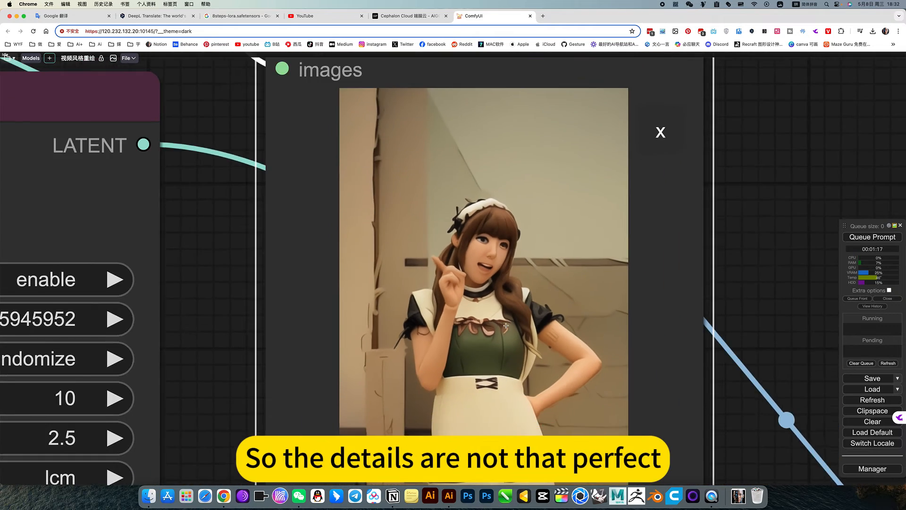
pyautogui.scroll(1, 333, 397)
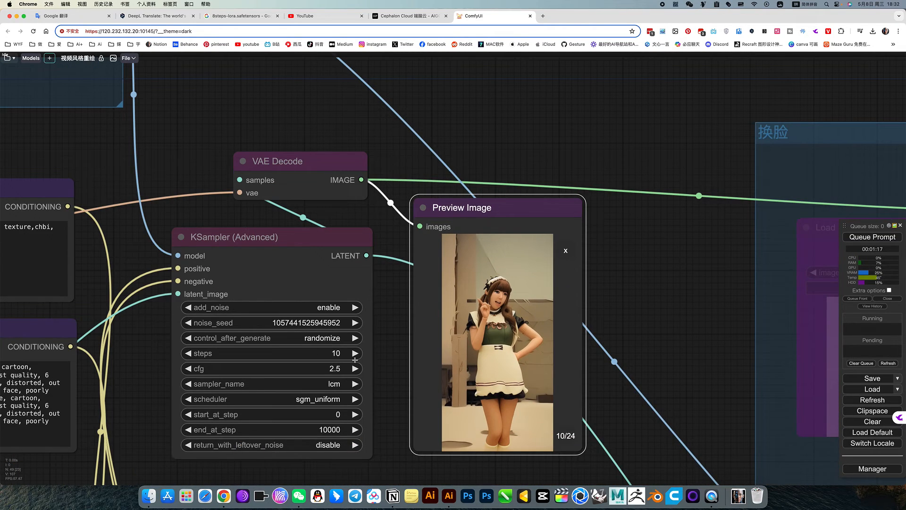
# - Examine the clay-style video produced in the Video Combine node
pyautogui.scroll(-6, 707, 420)
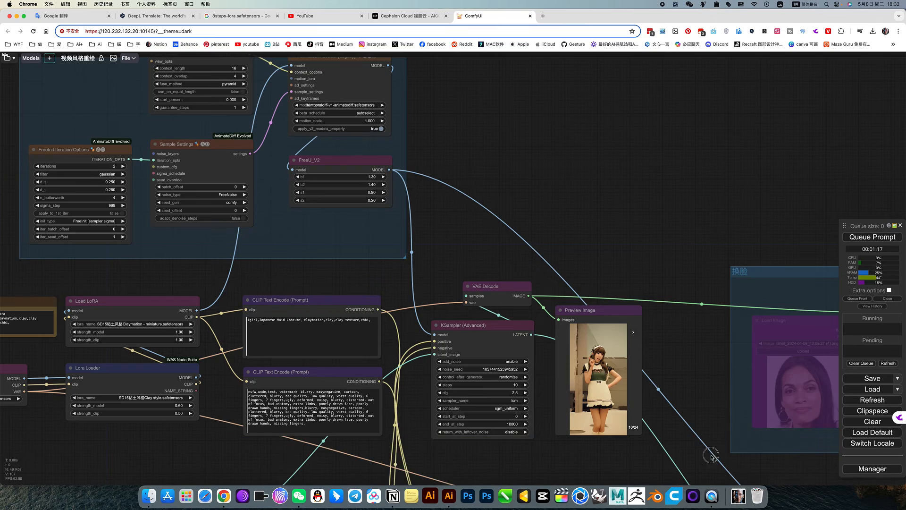
pyautogui.moveTo(711, 455); pyautogui.dragTo(256, 393)
pyautogui.moveTo(487, 423); pyautogui.dragTo(401, 354)
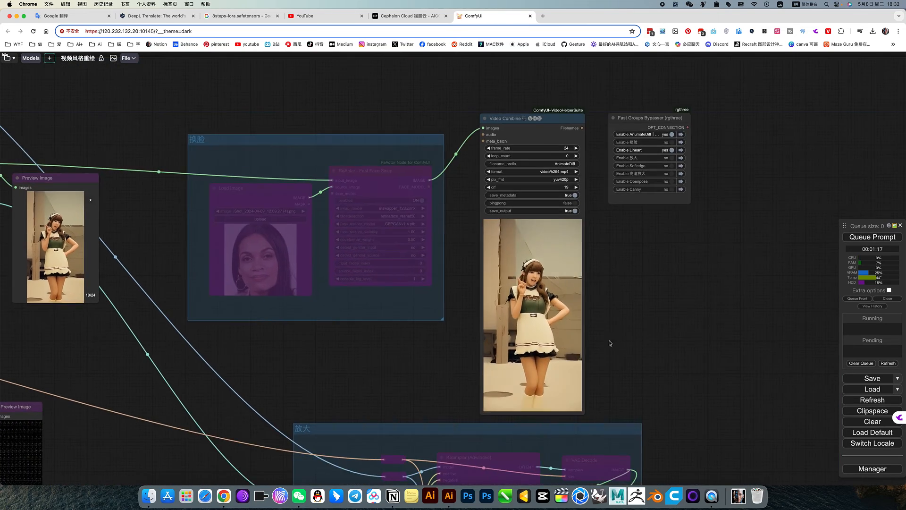
pyautogui.scroll(10, 607, 338)
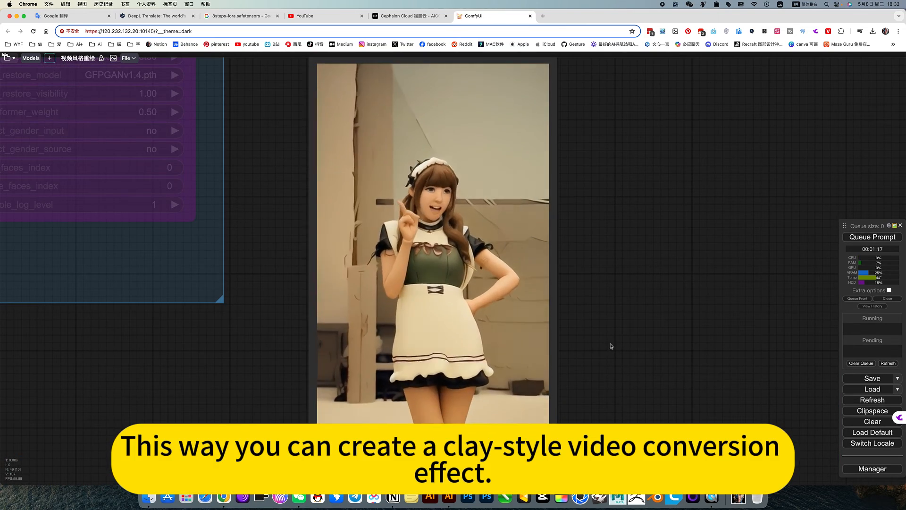
pyautogui.scroll(-5, 537, 334)
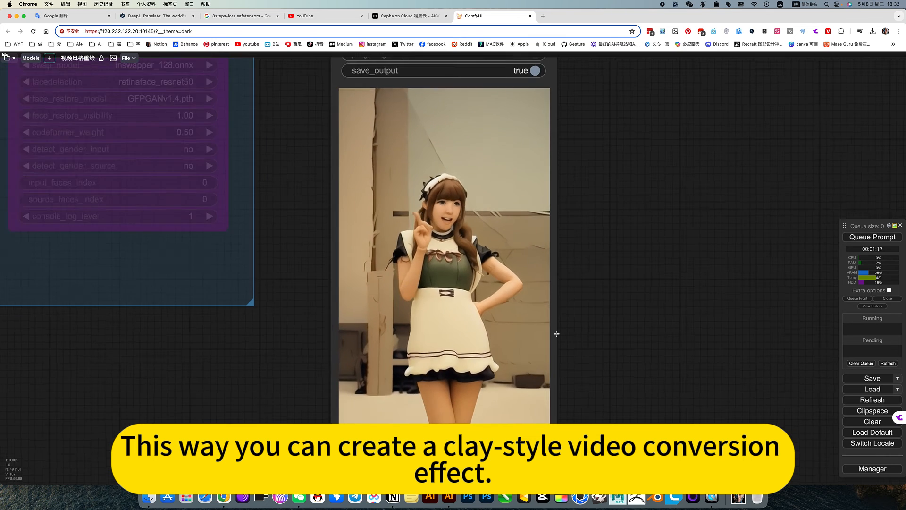
# - Choose video/h264-mp4 as the output format in the Video Combine node
pyautogui.moveTo(625, 306); pyautogui.dragTo(644, 358)
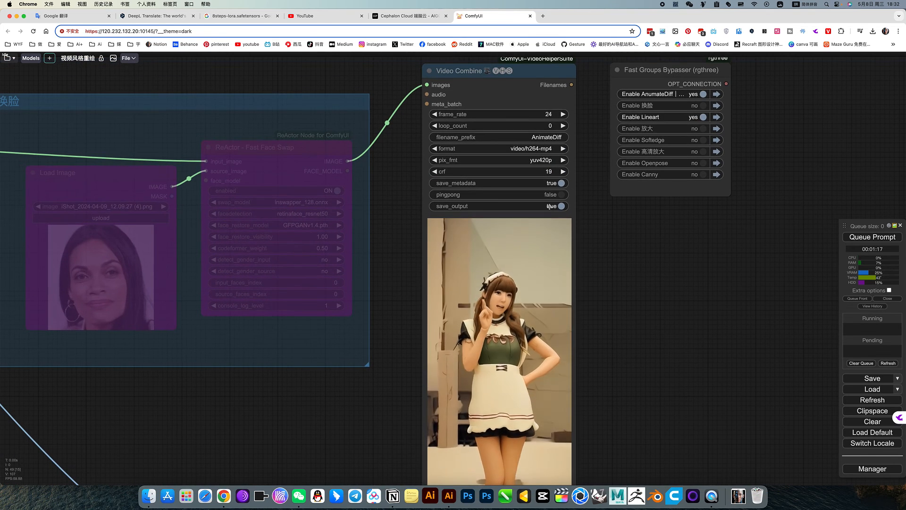
pyautogui.click(539, 147)
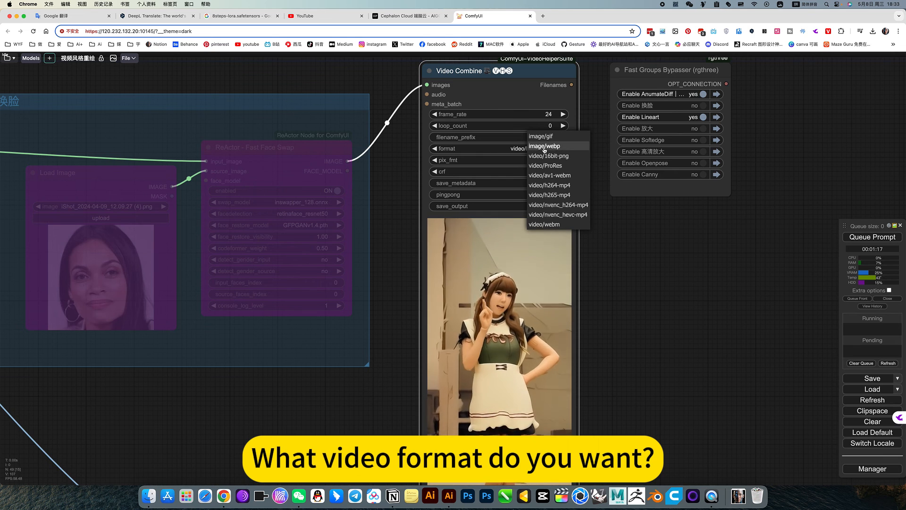
pyautogui.click(549, 185)
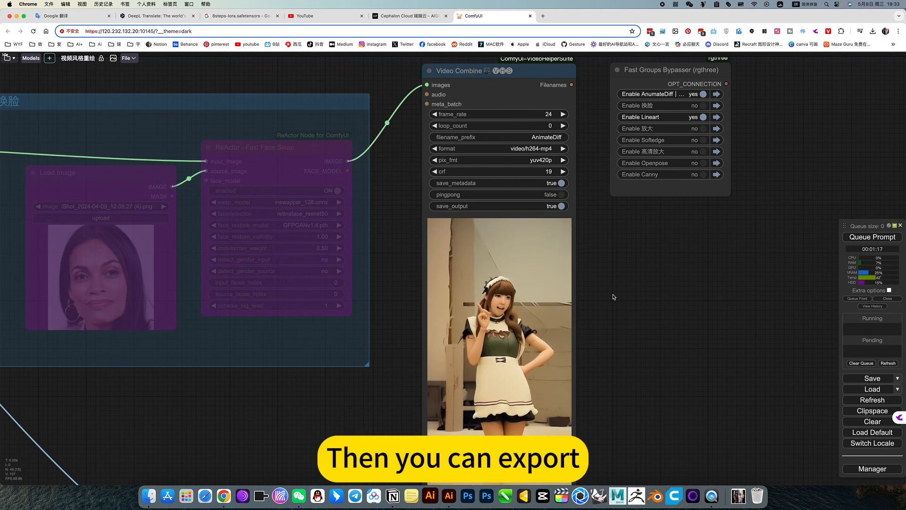
# - Show the Video Combine node's options, including Save preview, and return to the overall workflow
pyautogui.scroll(-3, 561, 305)
pyautogui.scroll(-3, 561, 305)
pyautogui.rightClick(561, 305)
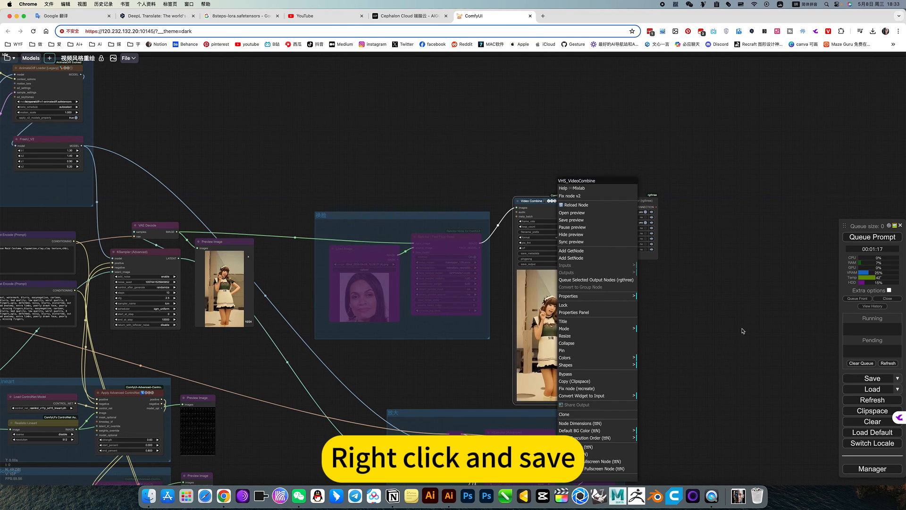
pyautogui.moveTo(529, 369); pyautogui.dragTo(650, 355)
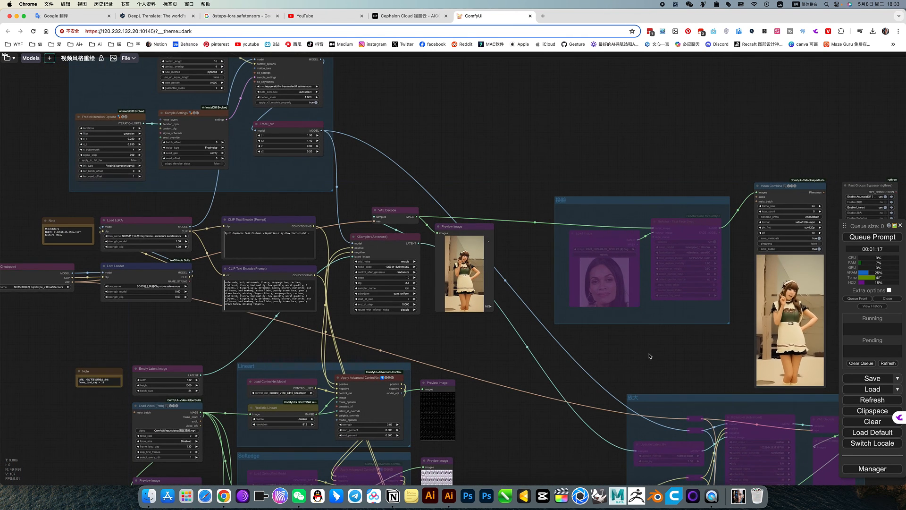